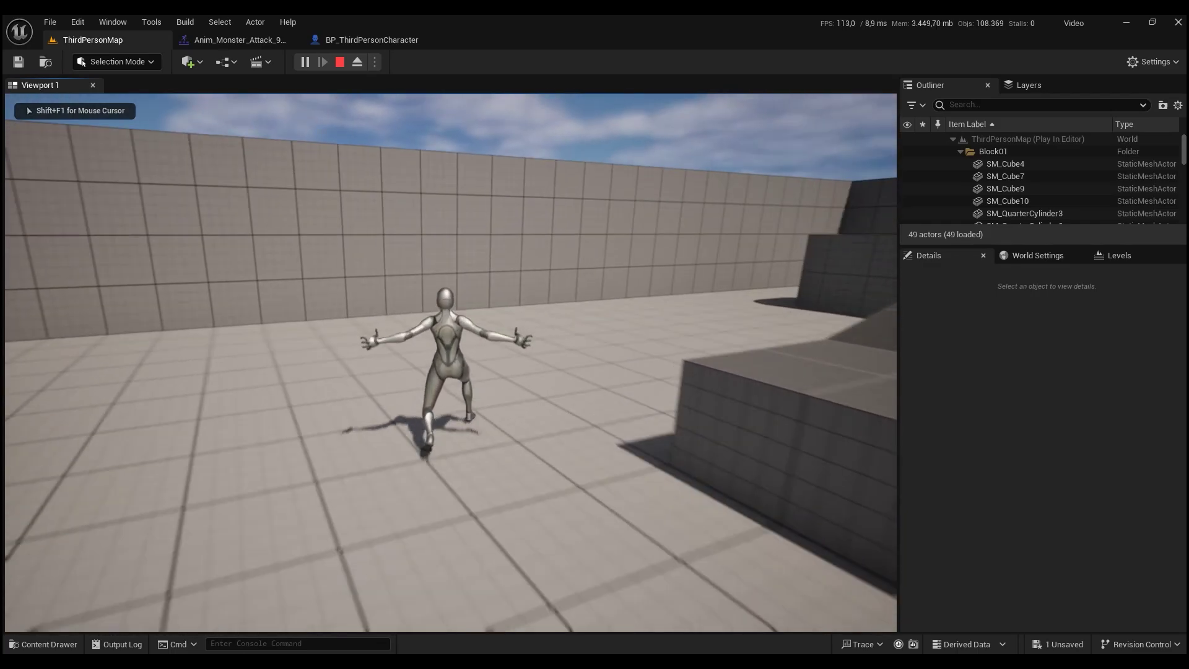
Test the third-person character in play mode by running forward and jumping.
{"action": "key", "text": "w"}
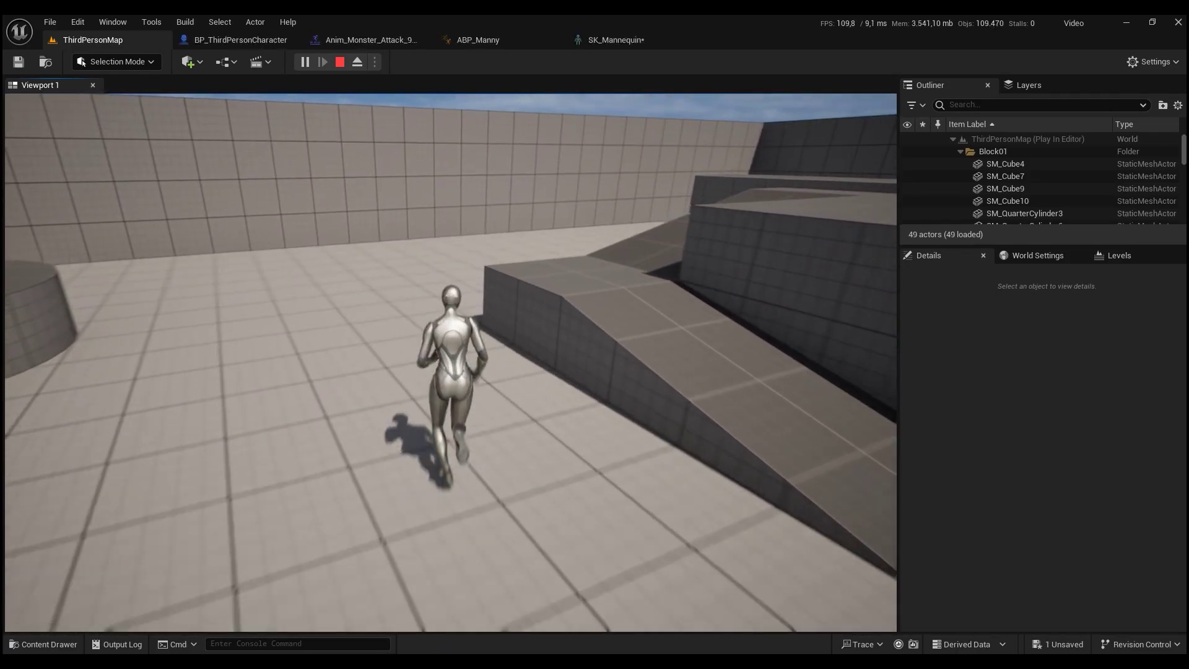
{"action": "key", "text": "space"}
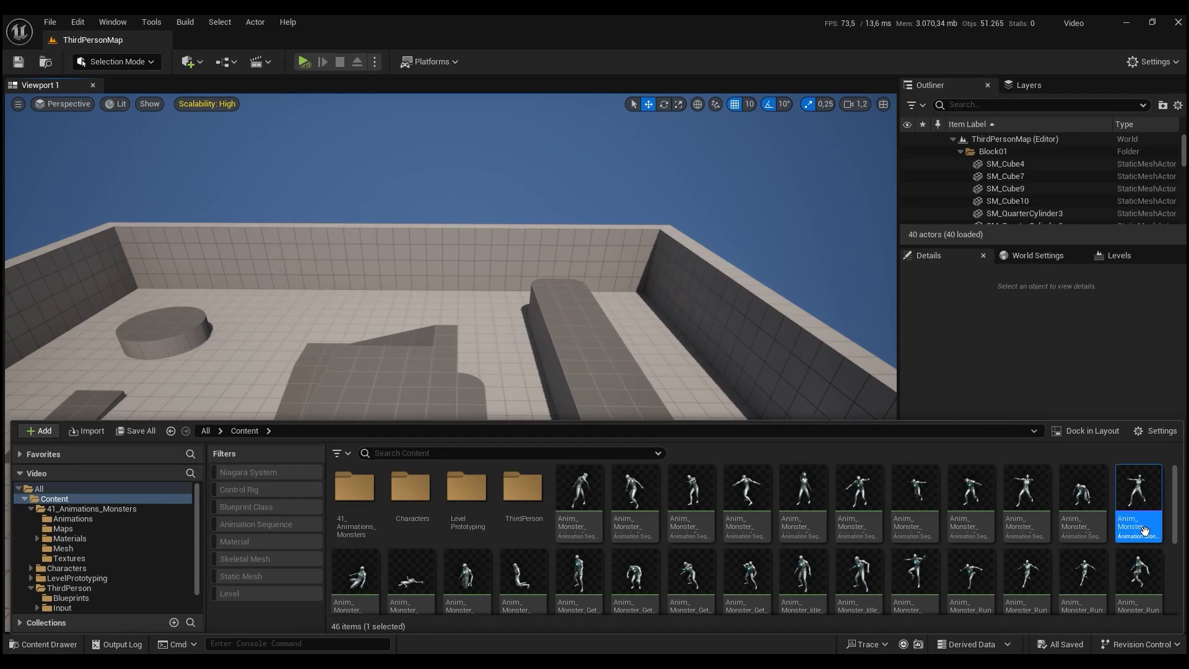
Select the Anim_Monster_Attack_9 sequence and compare it with the Anim_Monster_Attack_9_Montage tile.
{"action": "mouse_move", "coordinate": [1137, 509]}
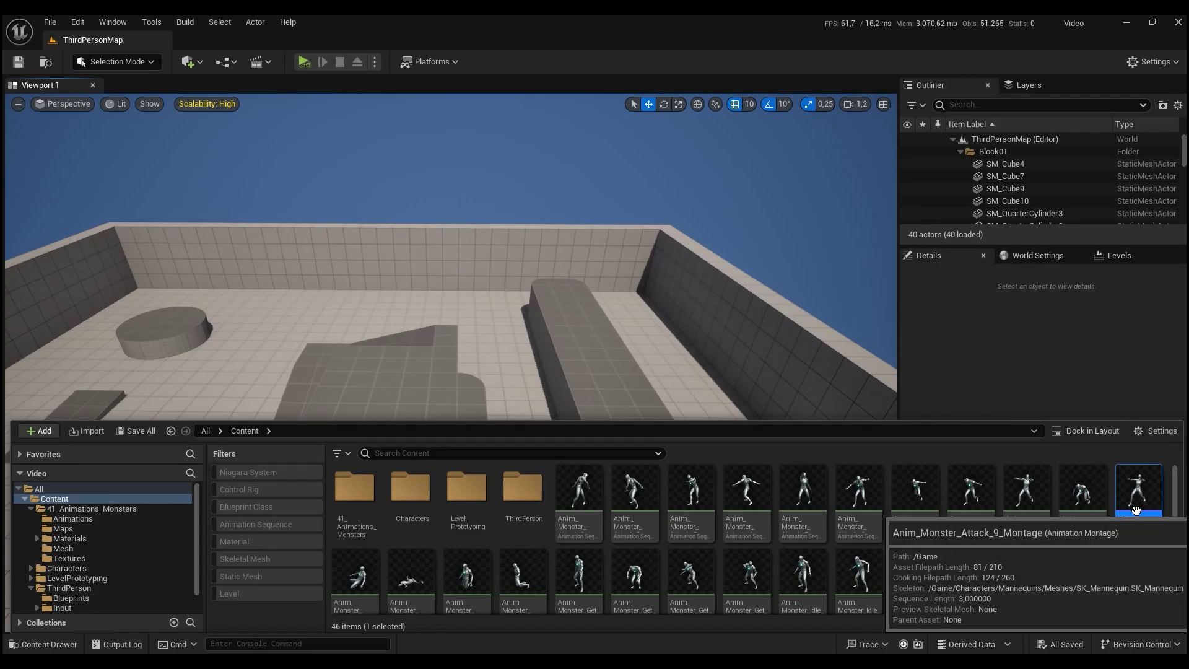
{"action": "mouse_move", "coordinate": [1028, 506]}
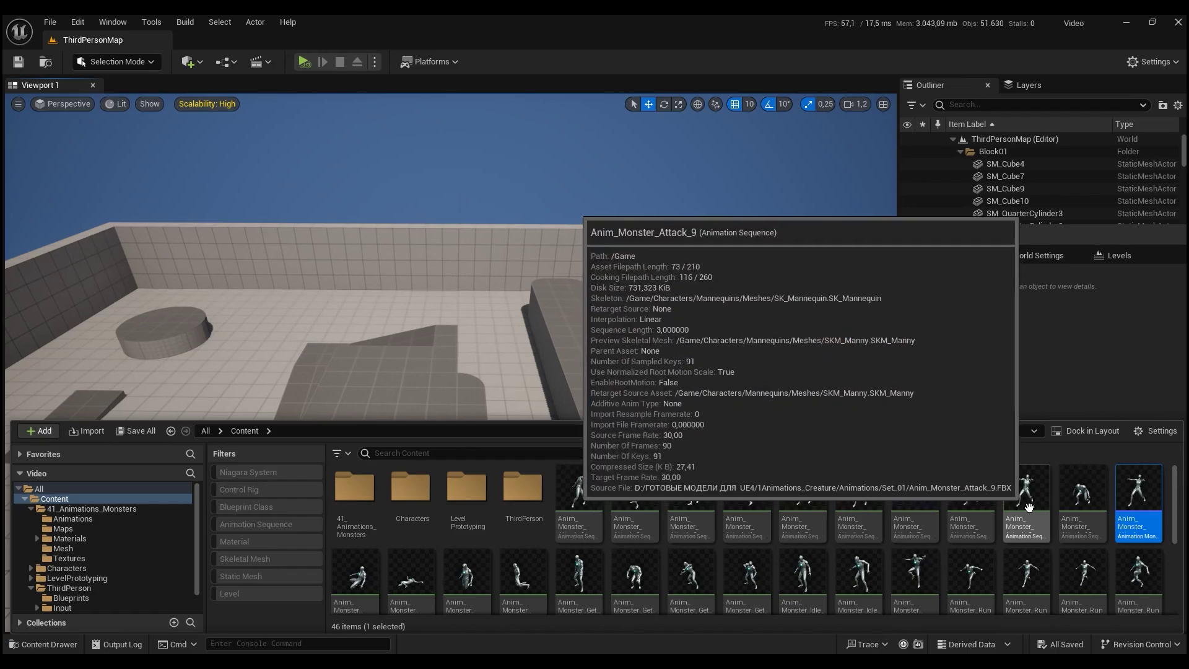
{"action": "left_click", "coordinate": [1036, 519]}
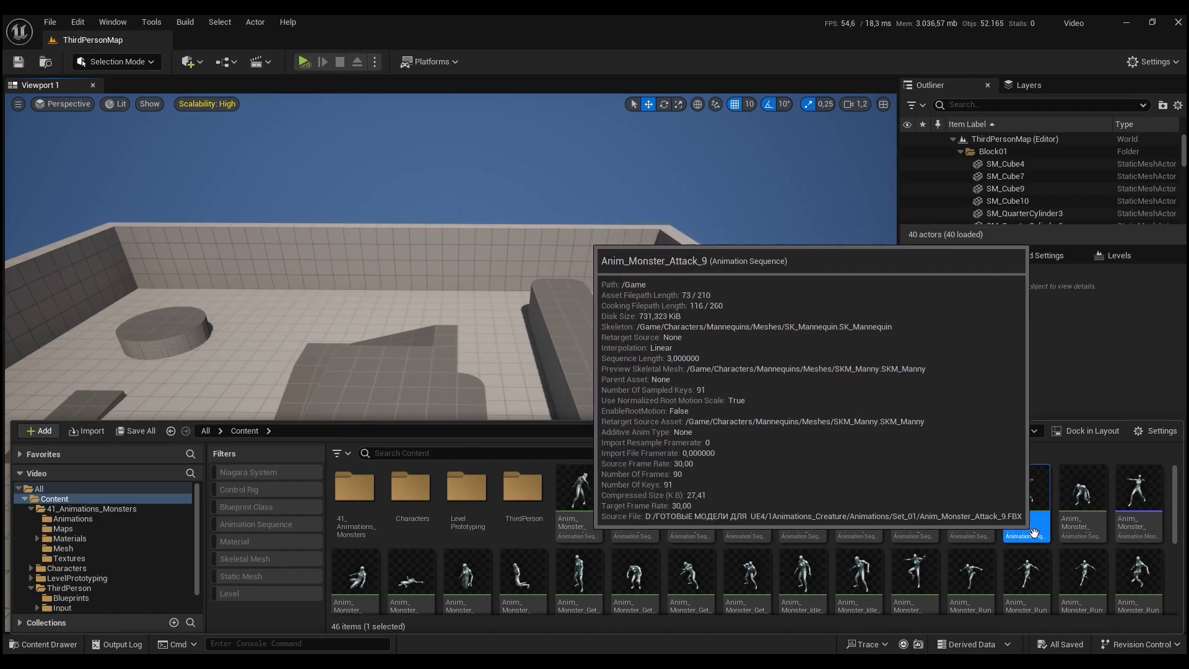
{"action": "mouse_move", "coordinate": [1128, 493]}
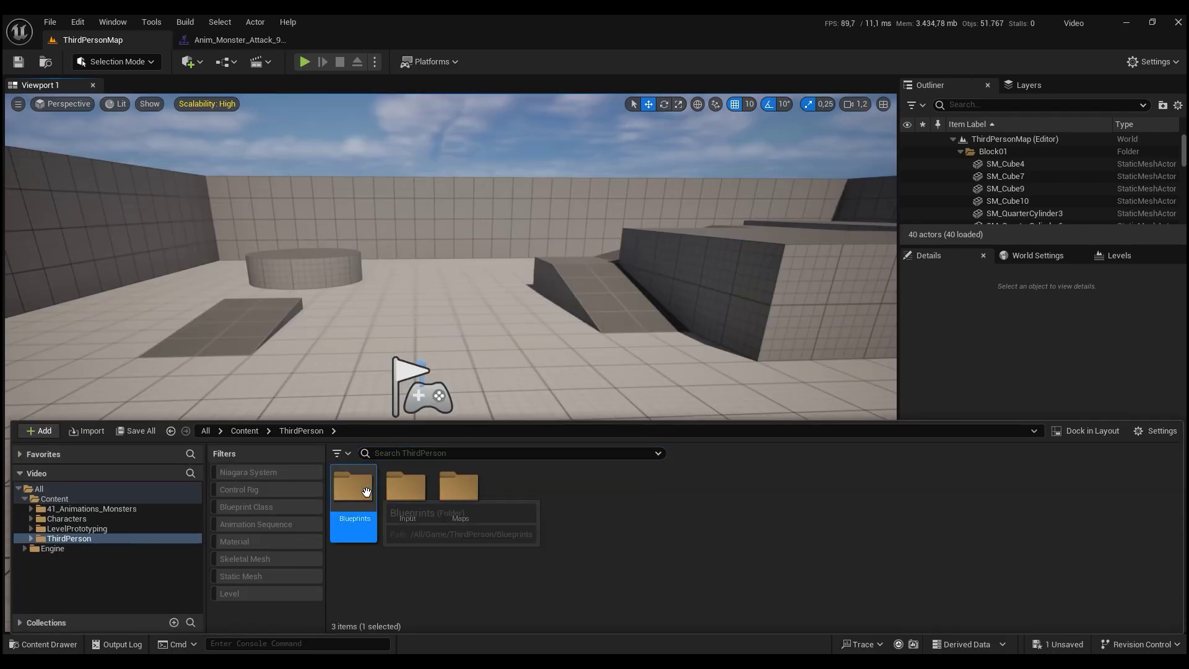
Open BP_ThirdPersonCharacter and add a Keyboard 1 key event to its Event Graph.
{"action": "double_click", "coordinate": [350, 490]}
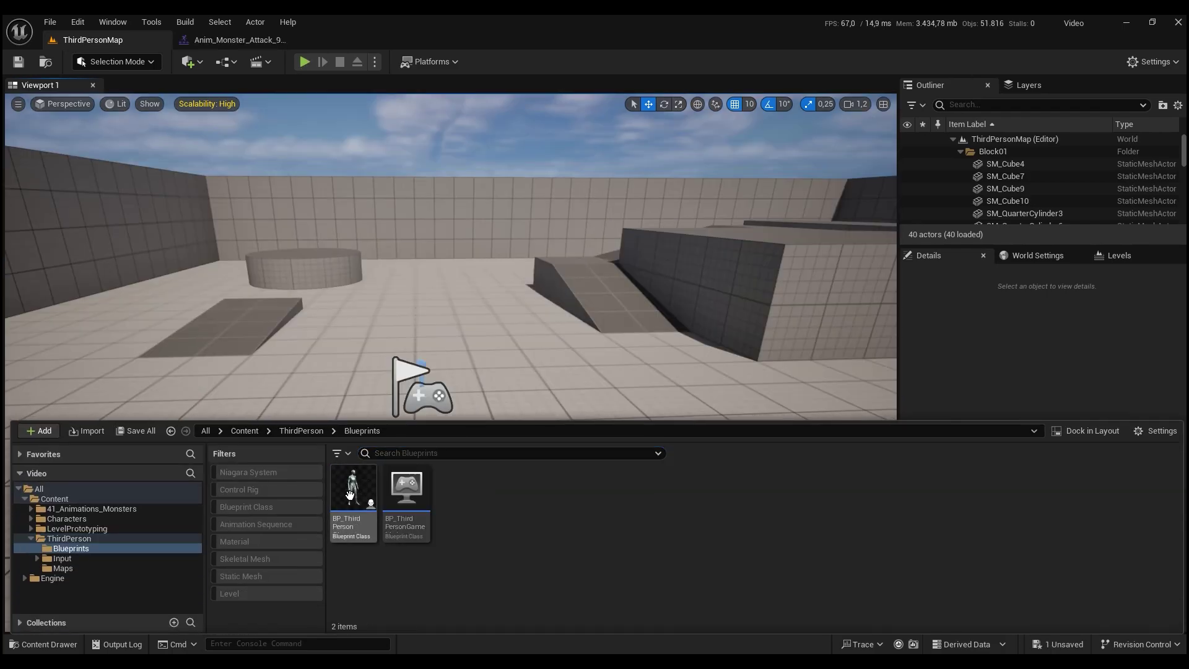
{"action": "double_click", "coordinate": [353, 489]}
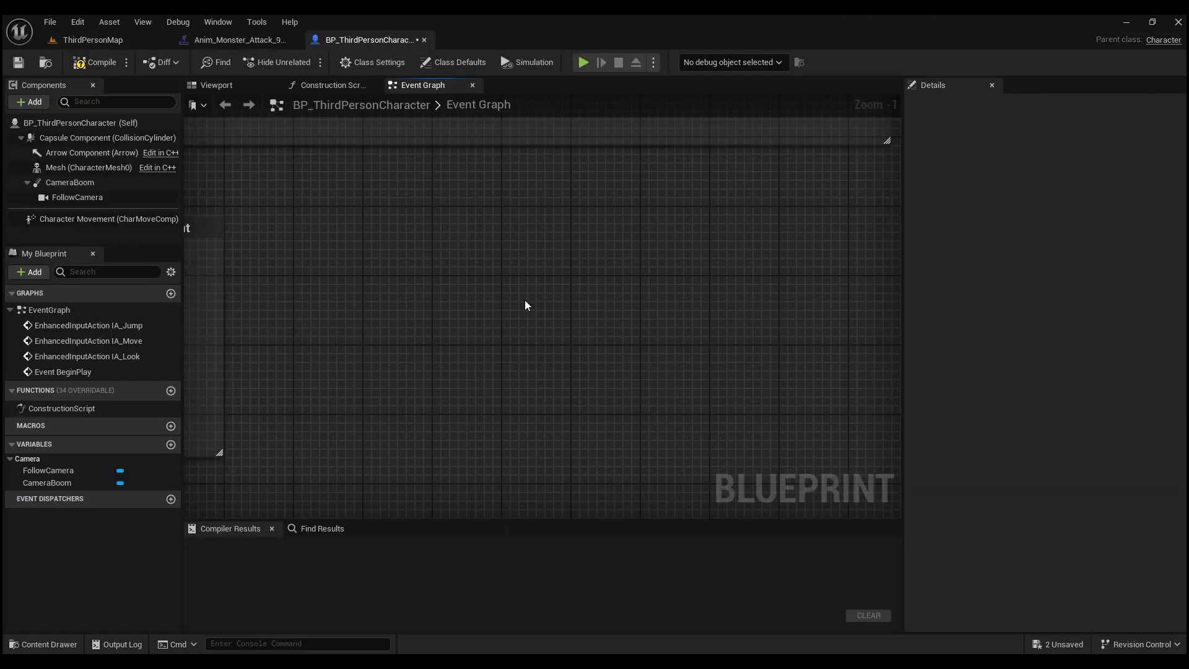
{"action": "right_click", "coordinate": [526, 300]}
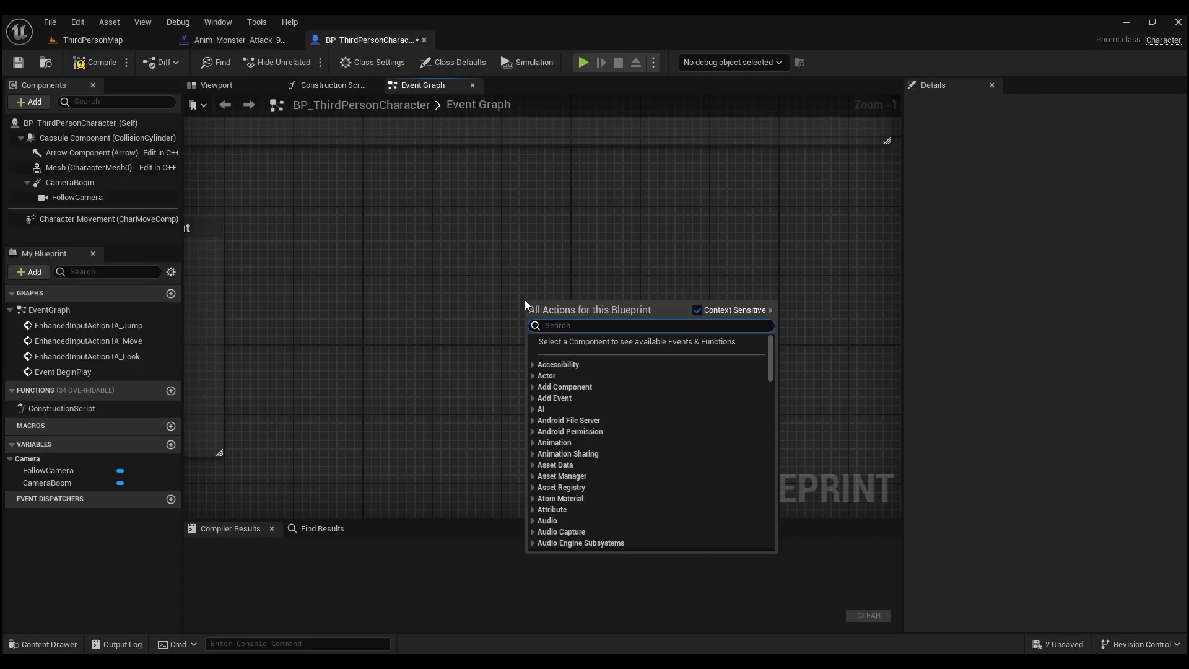
{"action": "type", "text": "key"}
{"action": "scroll", "coordinate": [648, 436], "scroll_direction": "down", "scroll_amount": 2}
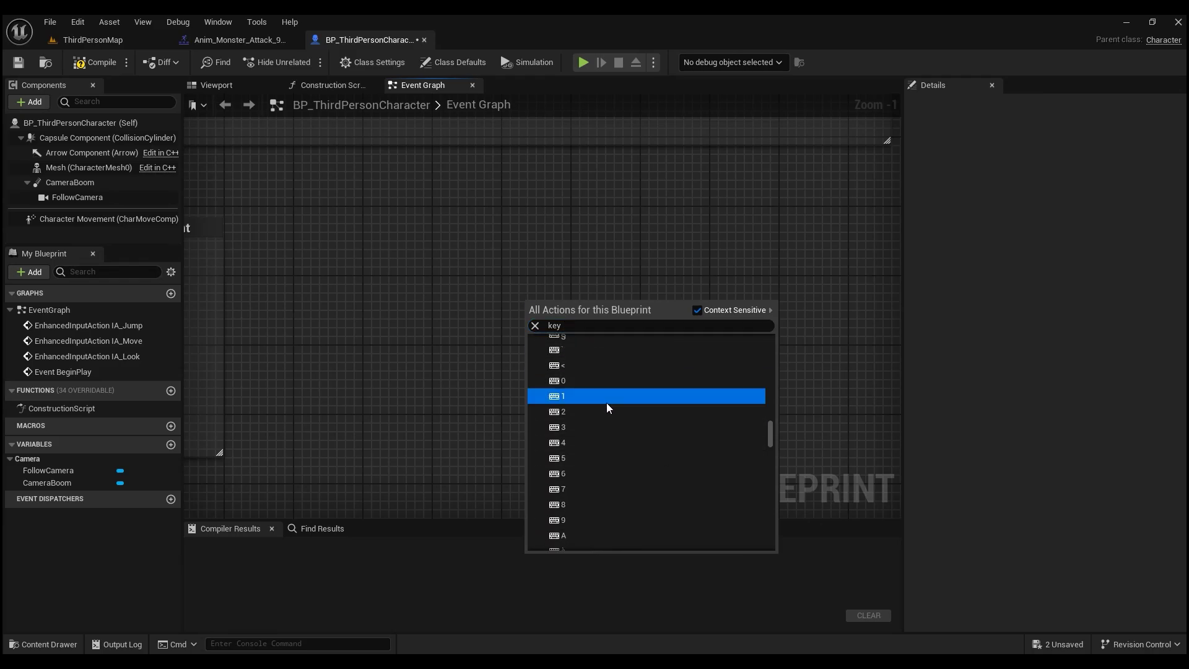
{"action": "left_click", "coordinate": [607, 402]}
Wire the 1 key's Pressed to a Play Anim Montage node using the attack montage.
{"action": "left_click_drag", "start_coordinate": [560, 316], "coordinate": [593, 313]}
{"action": "type", "text": "play anima"}
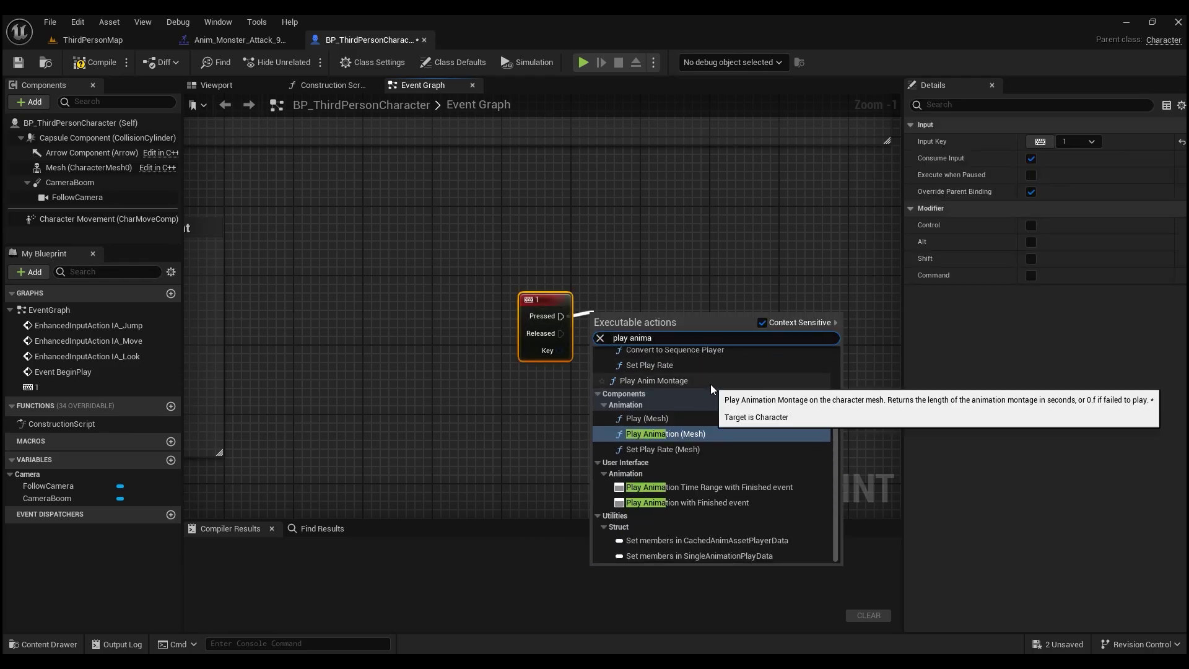
{"action": "left_click", "coordinate": [711, 383]}
{"action": "key", "text": "ctrl+space"}
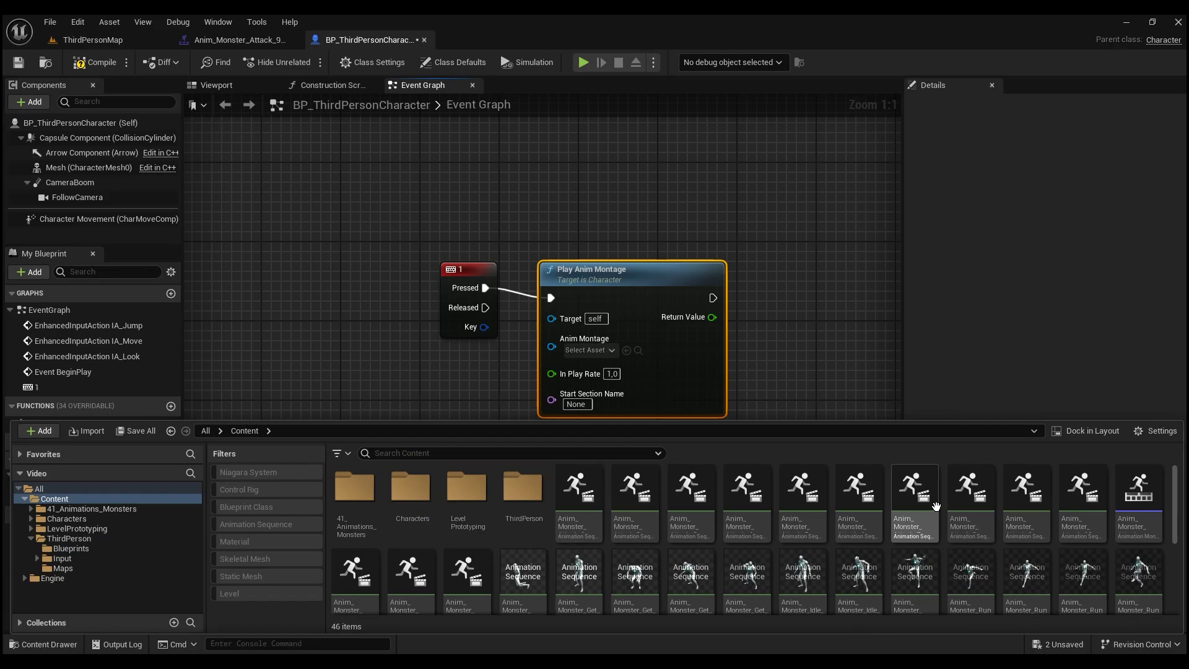
{"action": "left_click", "coordinate": [627, 350]}
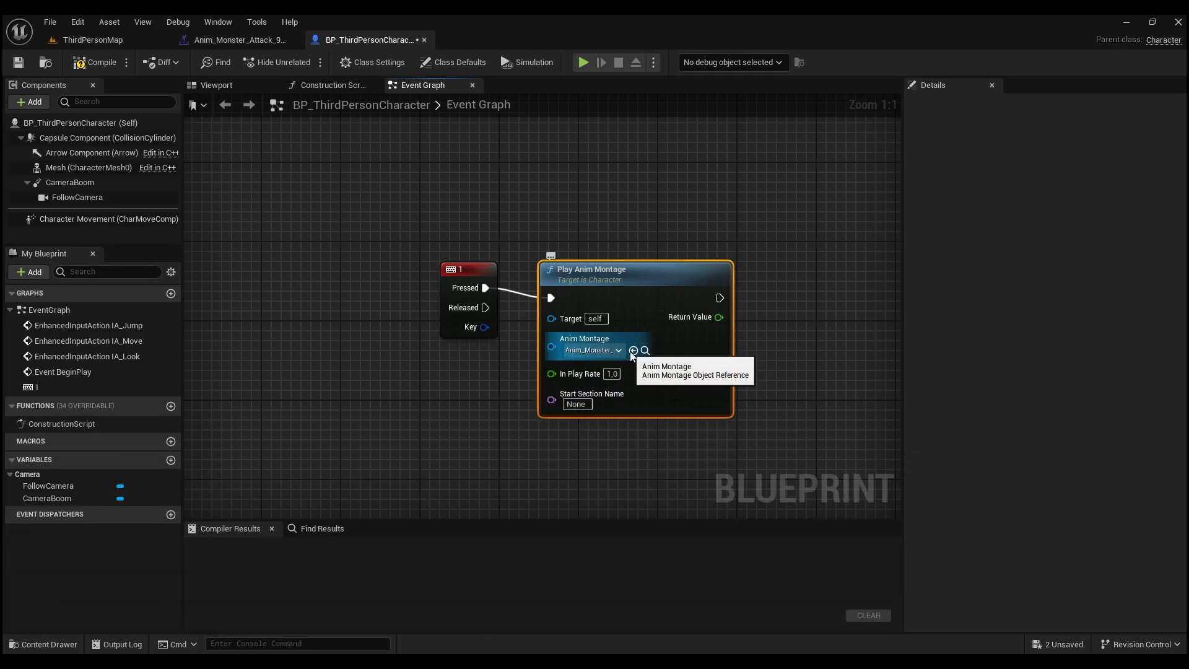
Play the level and press 1 while walking and running to trigger the attack.
{"action": "key", "text": "alt+p"}
{"action": "key", "text": "w"}
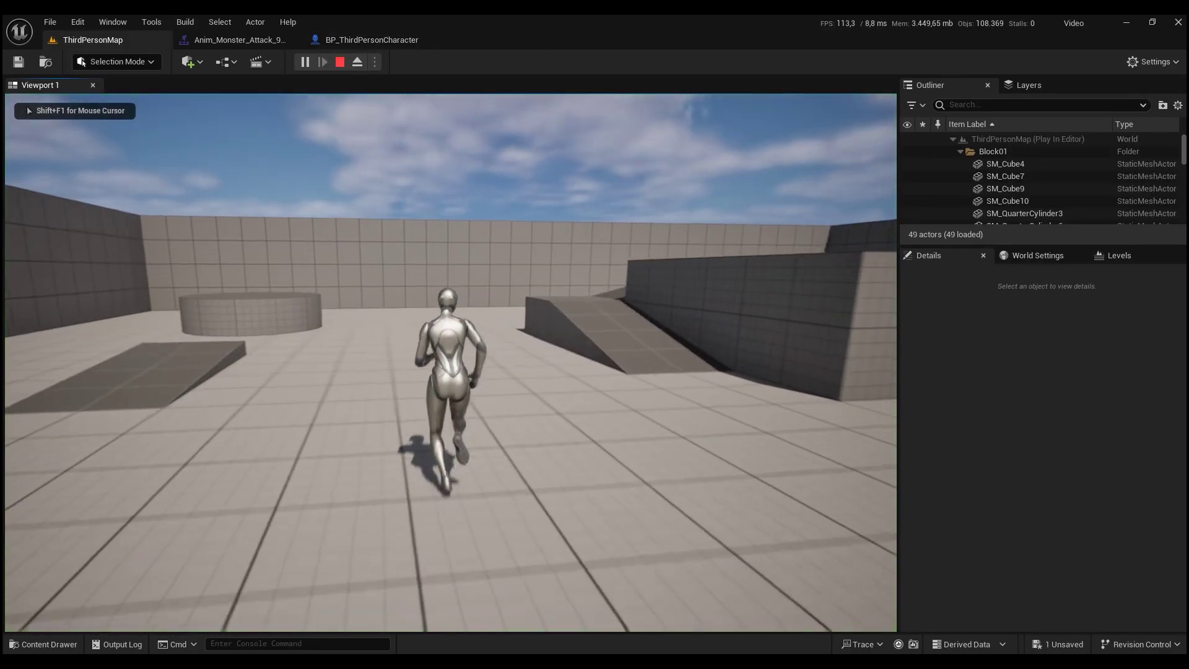
{"action": "key", "text": "1"}
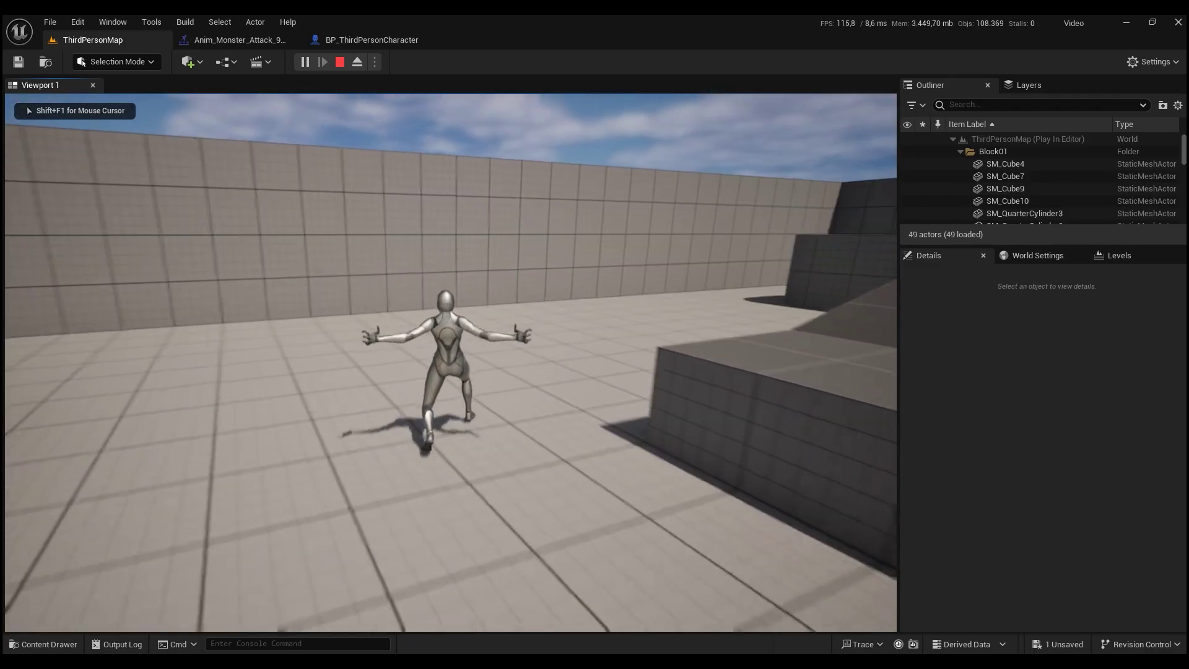
{"action": "key", "text": "w"}
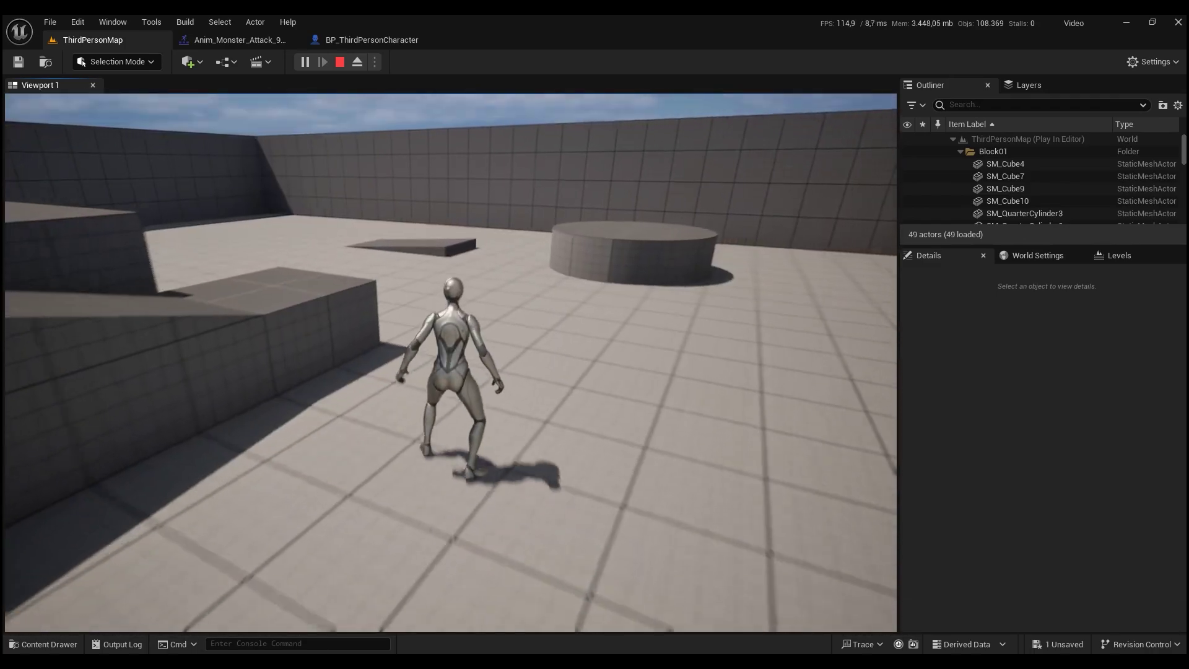
{"action": "key", "text": "1"}
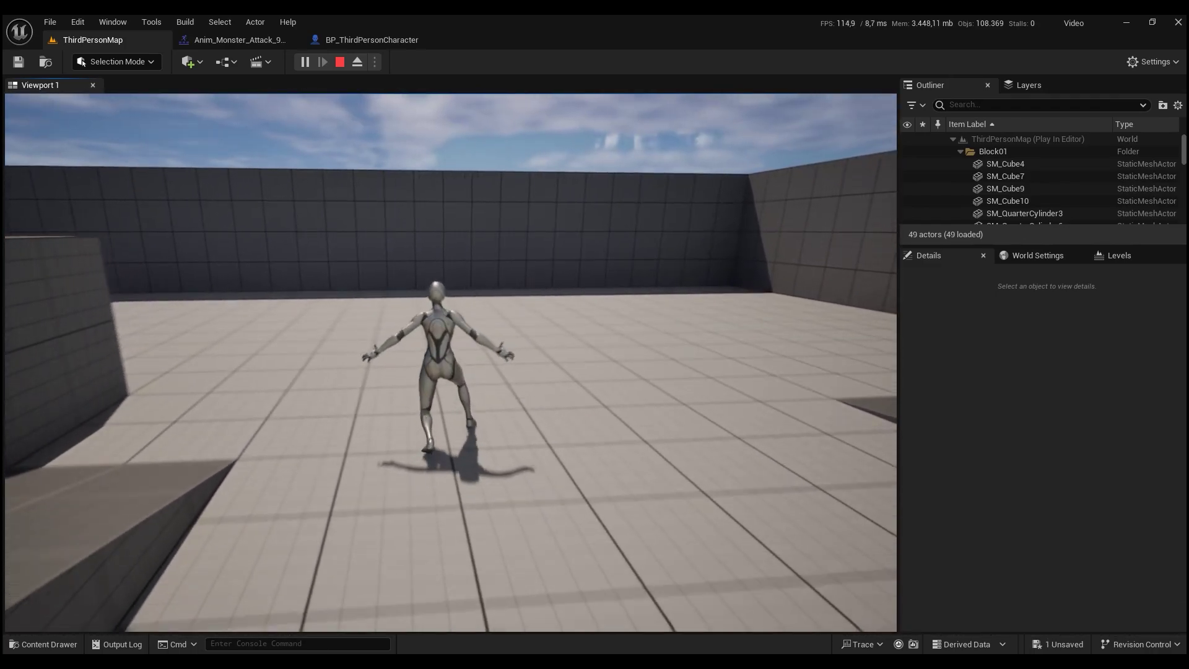
Stop the test, open the attack montage and add a new UpperBody2 animation slot.
{"action": "key", "text": "Escape"}
{"action": "key", "text": "ctrl+space"}
{"action": "double_click", "coordinate": [1140, 489]}
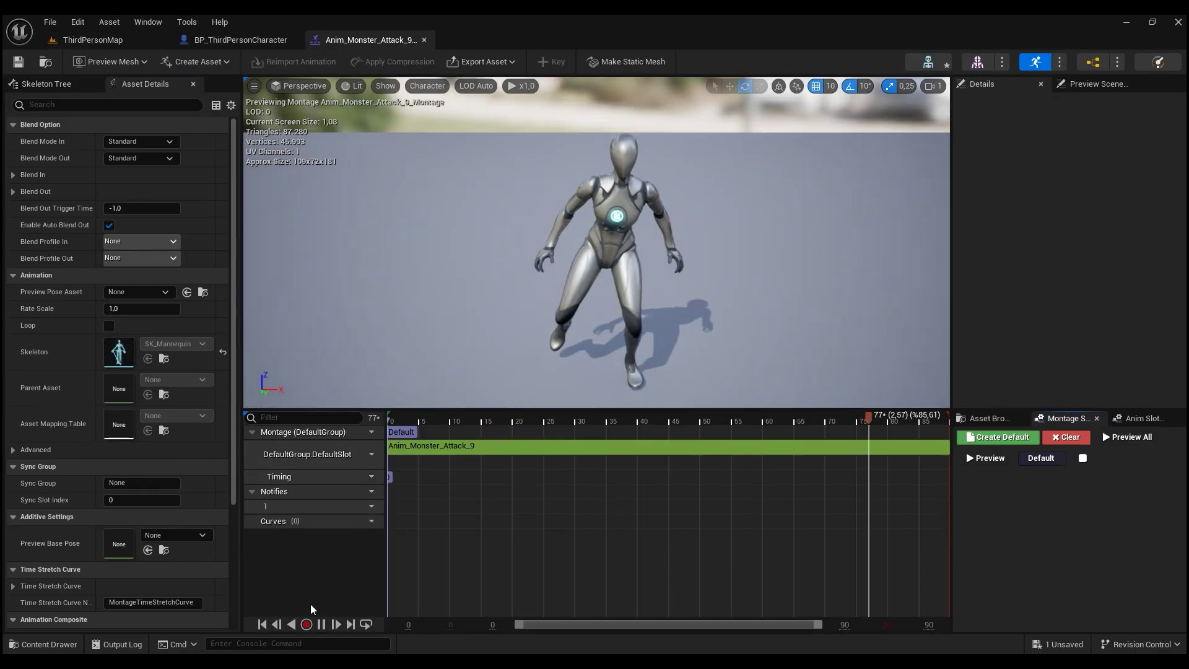
{"action": "left_click", "coordinate": [1134, 418]}
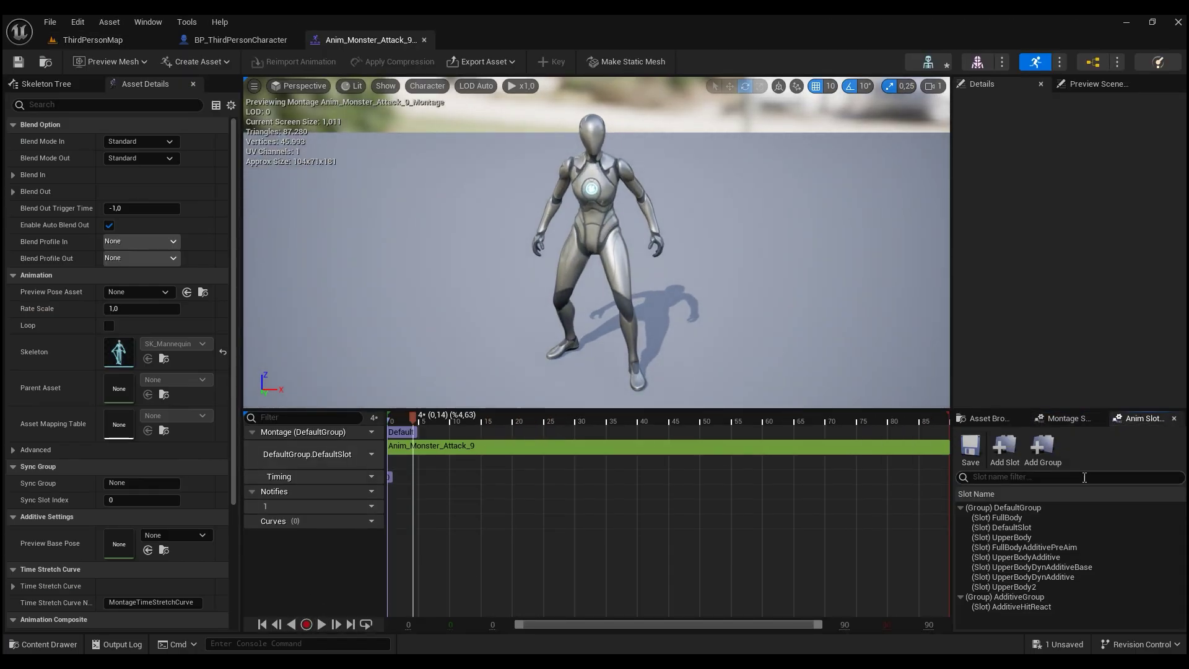
{"action": "left_click", "coordinate": [1007, 455]}
{"action": "type", "text": "Upper"}
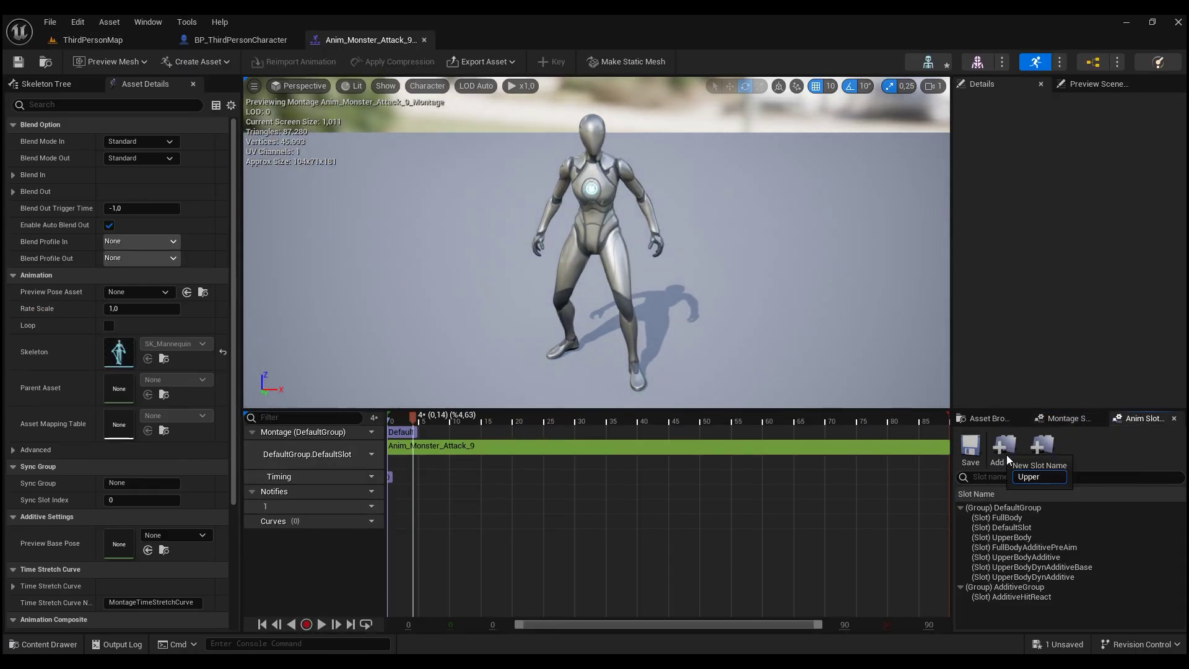
{"action": "type", "text": "Bod"}
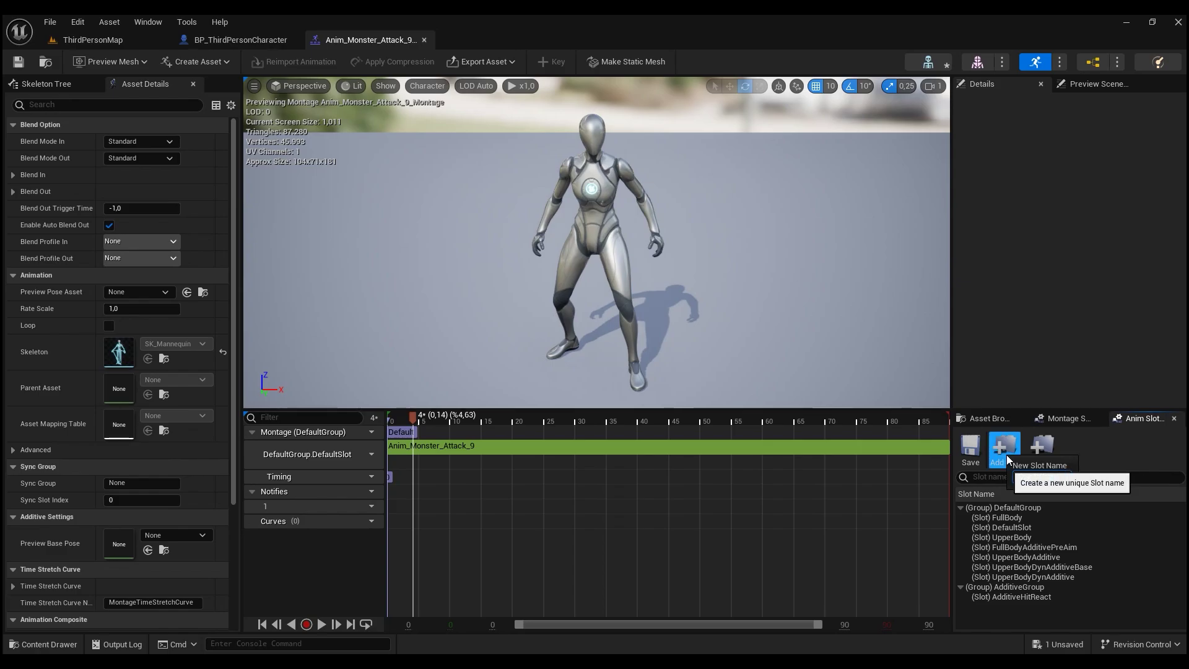
{"action": "key", "text": "Return"}
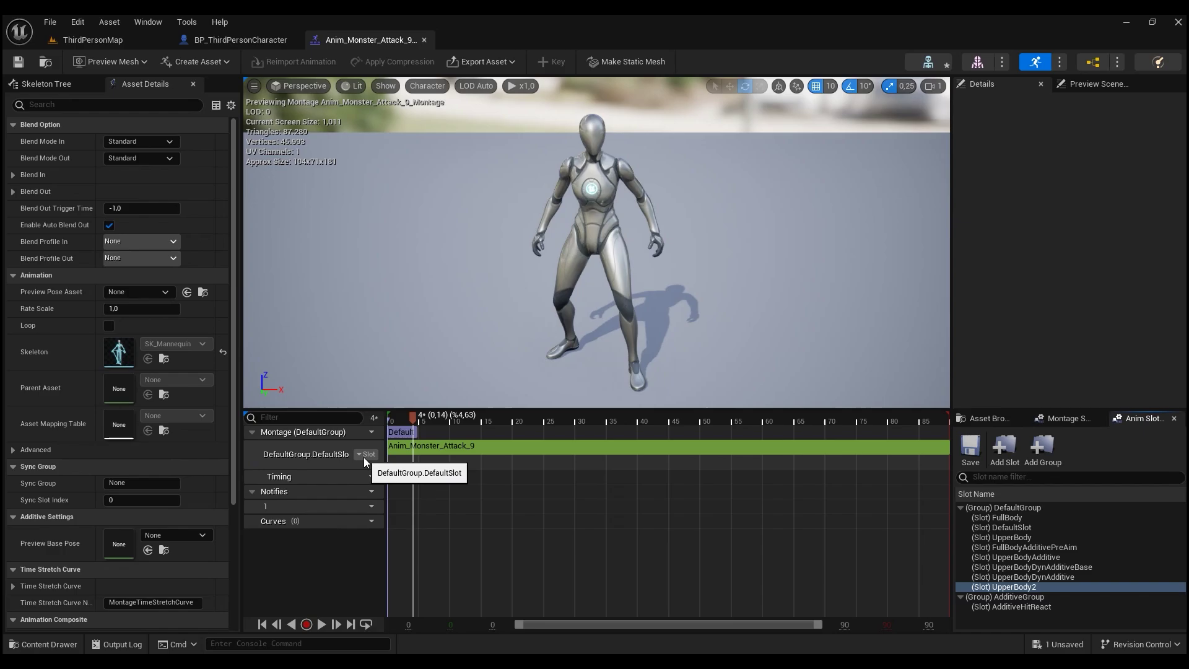
Assign the montage track's slot to DefaultGroup.UpperBody2.
{"action": "left_click", "coordinate": [364, 457]}
{"action": "mouse_move", "coordinate": [410, 487]}
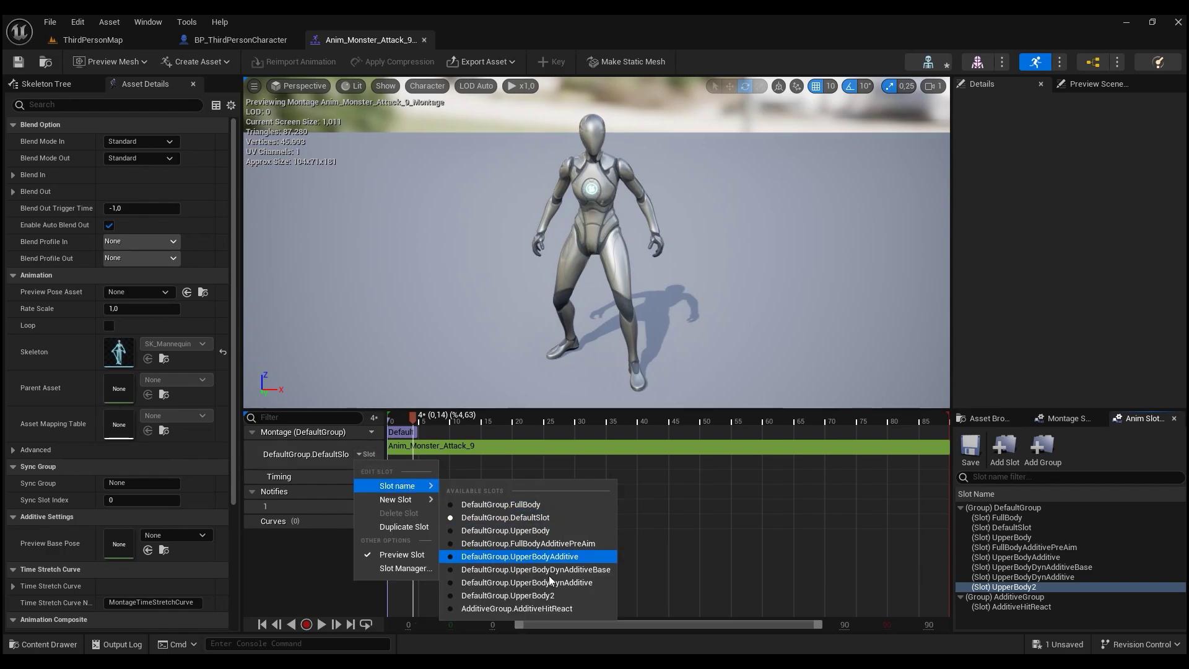
{"action": "left_click", "coordinate": [548, 596]}
From the character Mesh's Anim Class, open ABP_Quinn and then its parent ABP_Manny.
{"action": "left_click", "coordinate": [257, 40]}
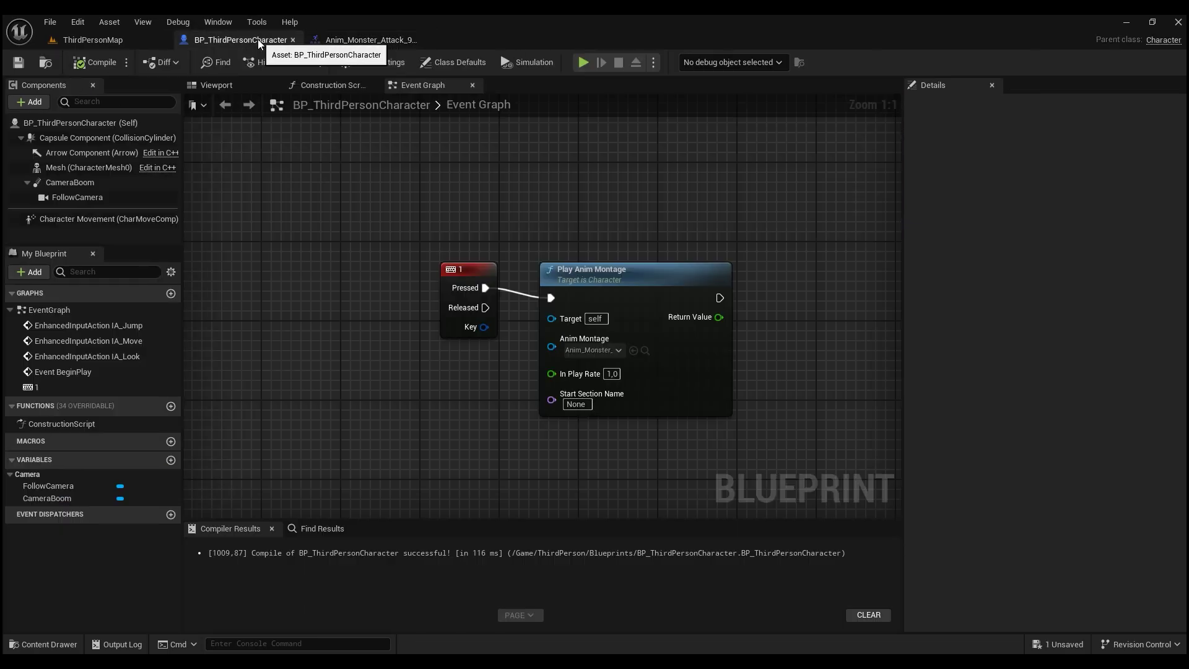
{"action": "left_click", "coordinate": [216, 87]}
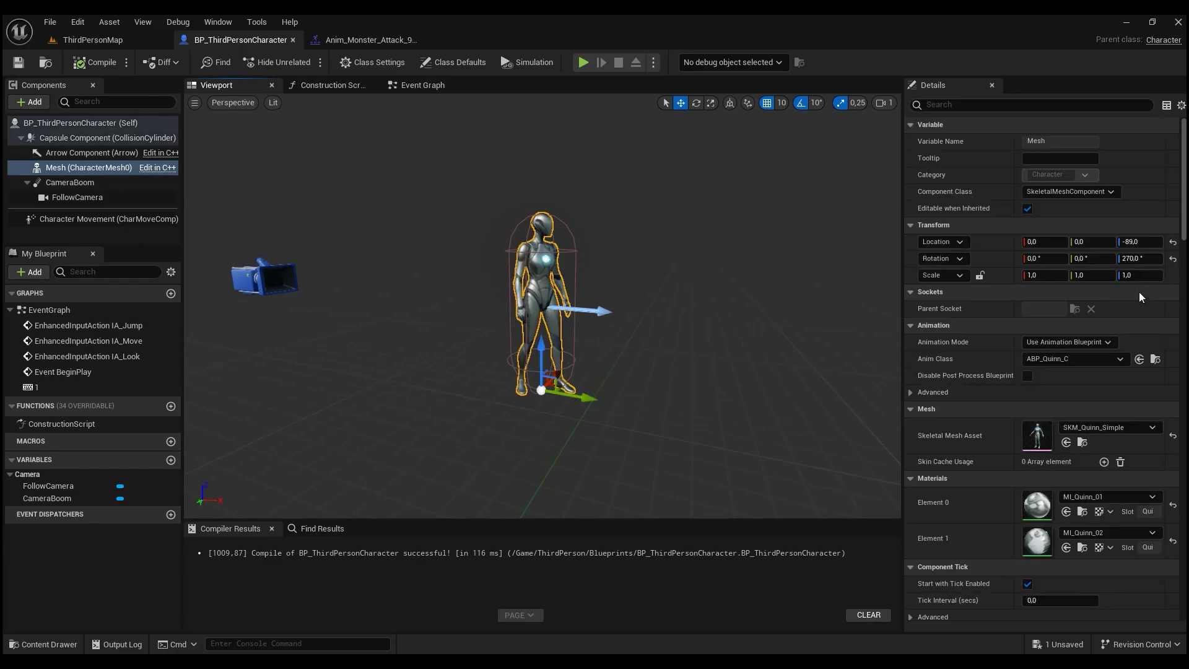
{"action": "left_click", "coordinate": [1155, 359]}
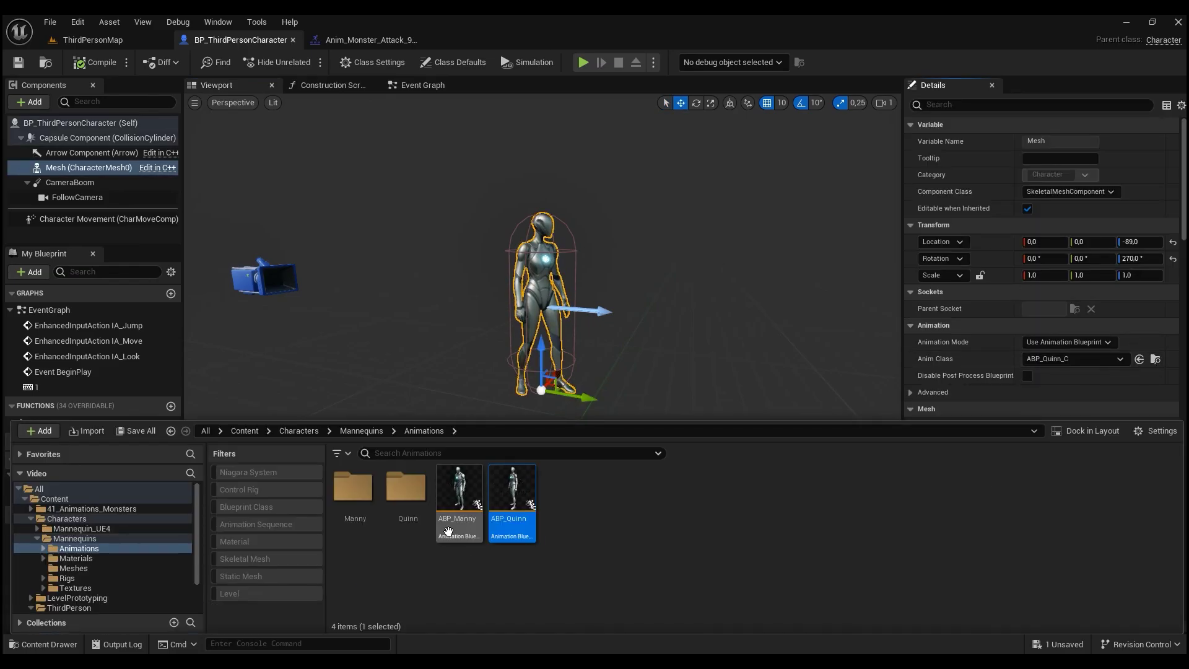
{"action": "double_click", "coordinate": [531, 523]}
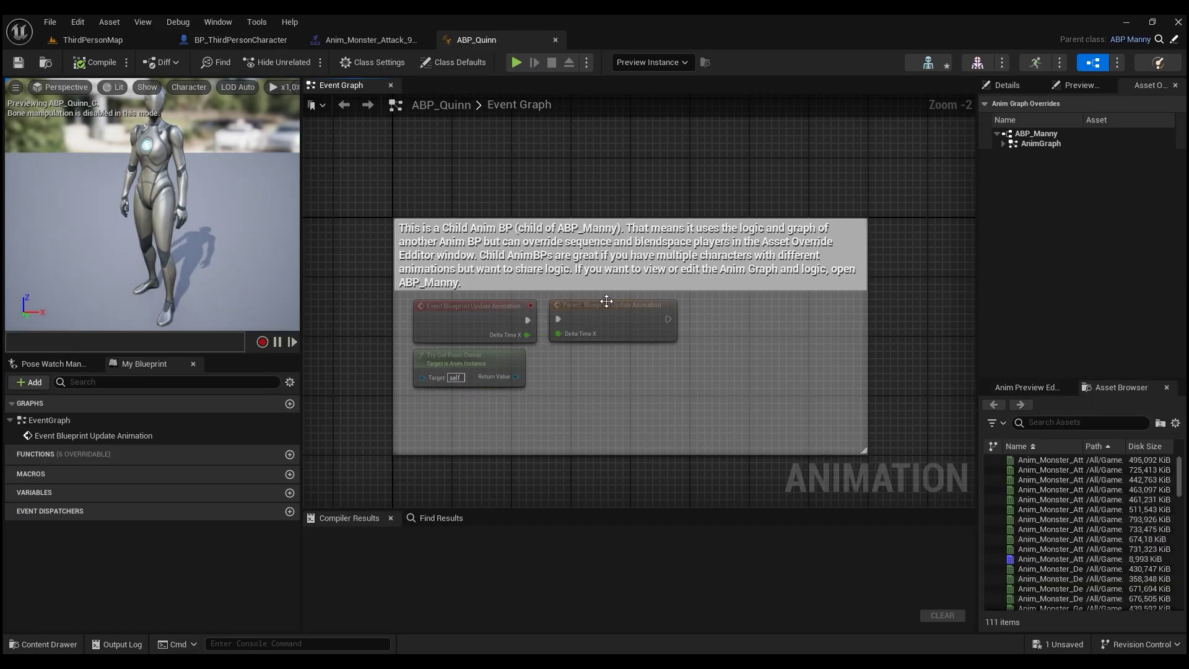
{"action": "double_click", "coordinate": [602, 308]}
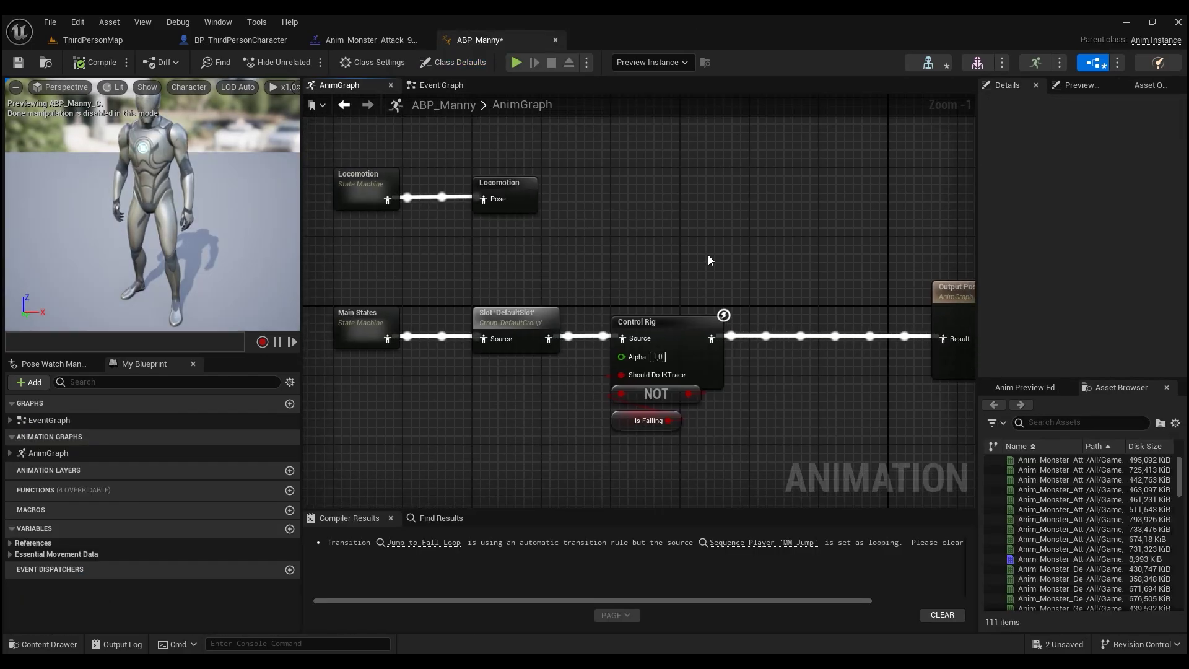
Cache the Control Rig output with a Save Cached Pose node named Animations.
{"action": "right_click_drag", "start_coordinate": [709, 258], "coordinate": [624, 240]}
{"action": "left_click_drag", "start_coordinate": [627, 318], "coordinate": [683, 318]}
{"action": "type", "text": "save"}
{"action": "key", "text": "Return"}
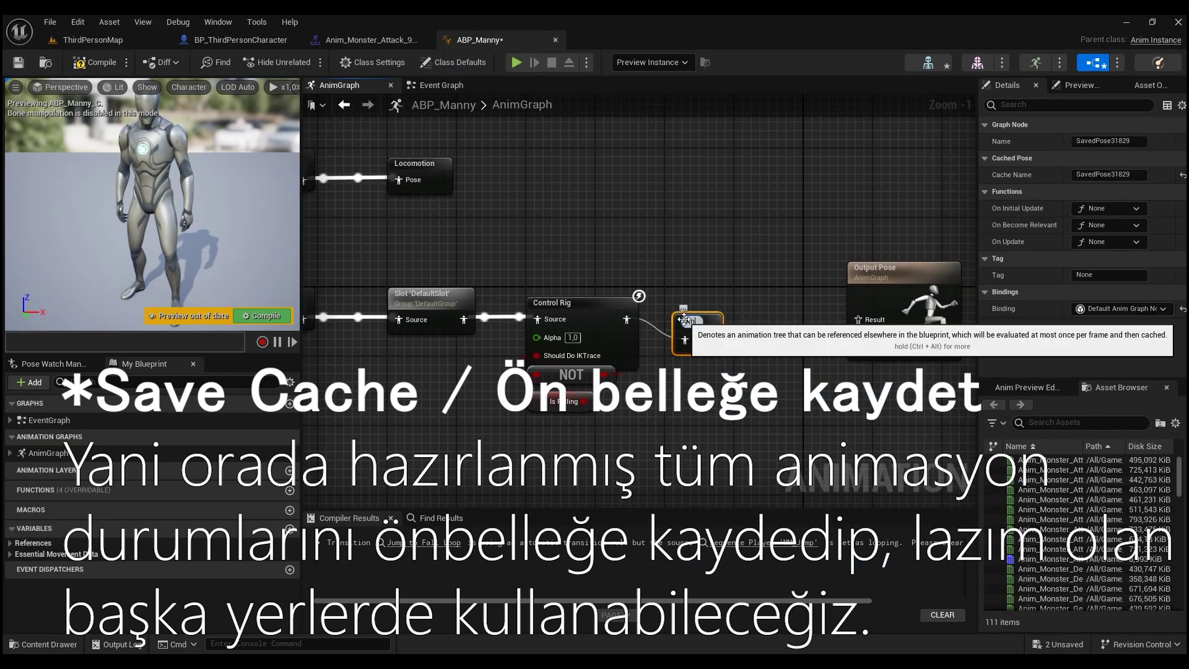
{"action": "type", "text": "als"}
{"action": "left_click", "coordinate": [761, 353]}
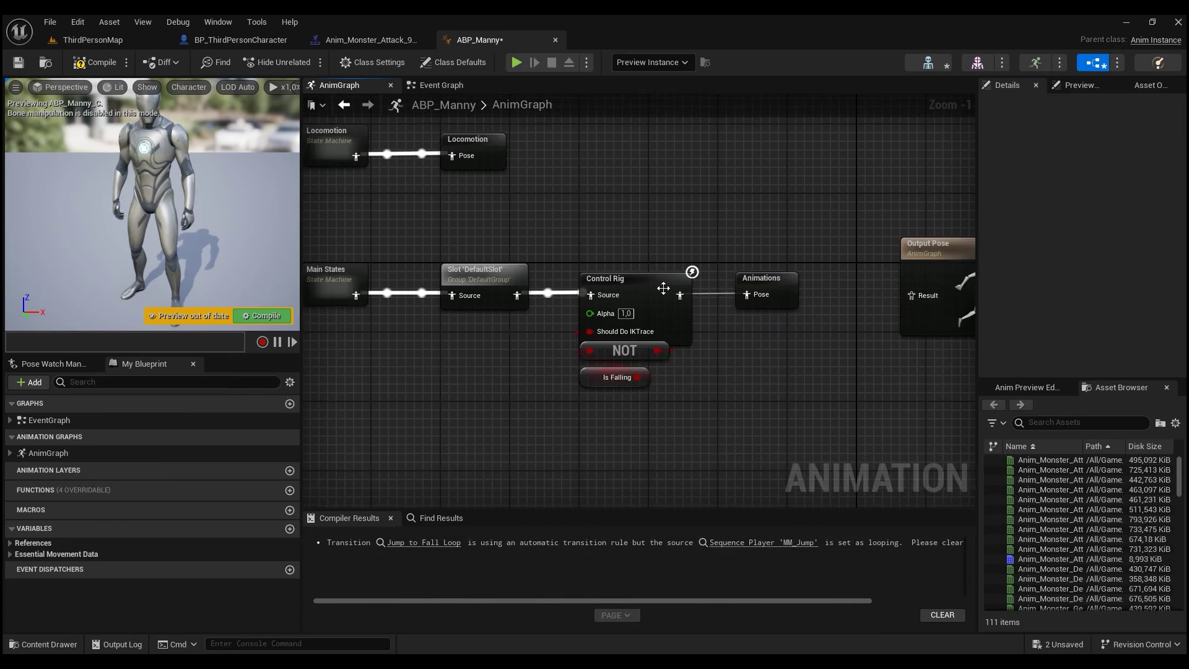
Feed Output Pose from a new Layered blend per bone node.
{"action": "right_click_drag", "start_coordinate": [391, 299], "coordinate": [571, 274]}
{"action": "mouse_move", "coordinate": [799, 344]}
{"action": "right_mouse_down"}
{"action": "mouse_move", "coordinate": [689, 382]}
{"action": "mouse_move", "coordinate": [601, 379]}
{"action": "right_mouse_up"}
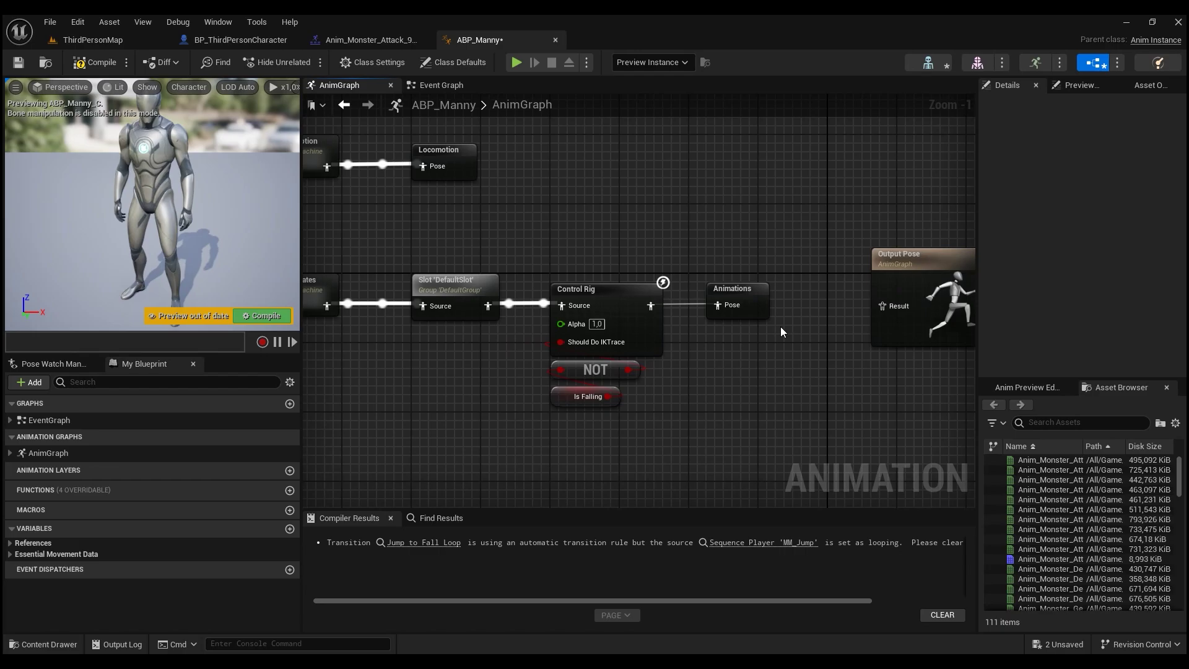
{"action": "right_click_drag", "start_coordinate": [787, 351], "coordinate": [593, 386]}
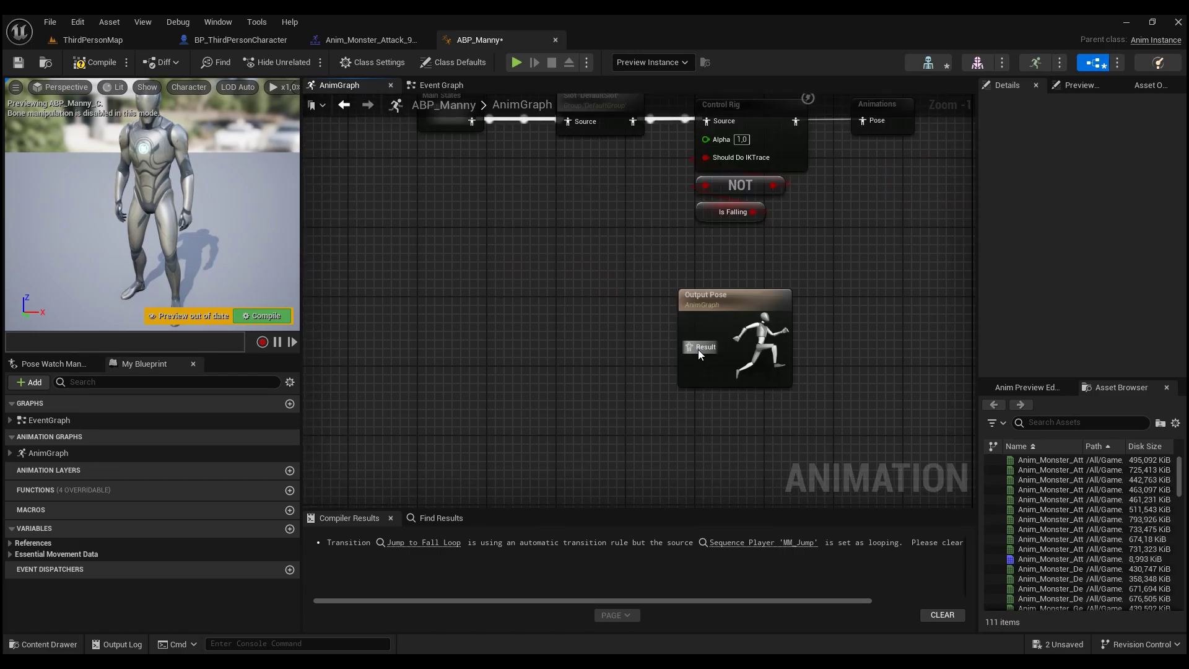
{"action": "left_click_drag", "start_coordinate": [689, 347], "coordinate": [600, 353]}
{"action": "type", "text": "layered"}
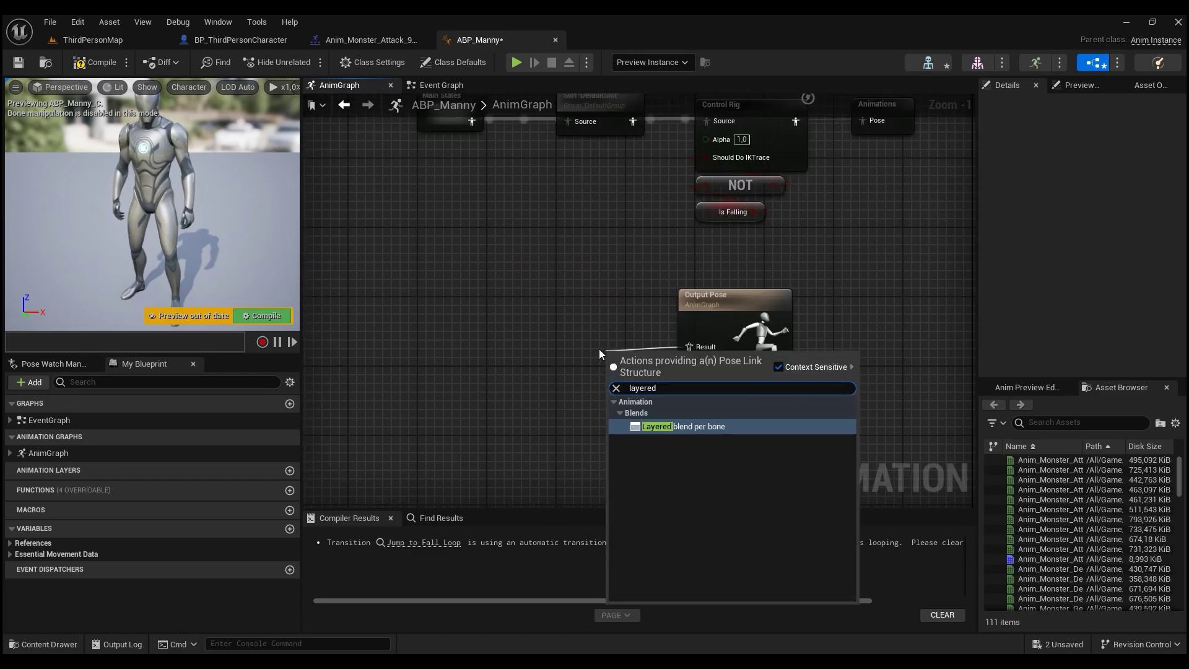
{"action": "key", "text": "Return"}
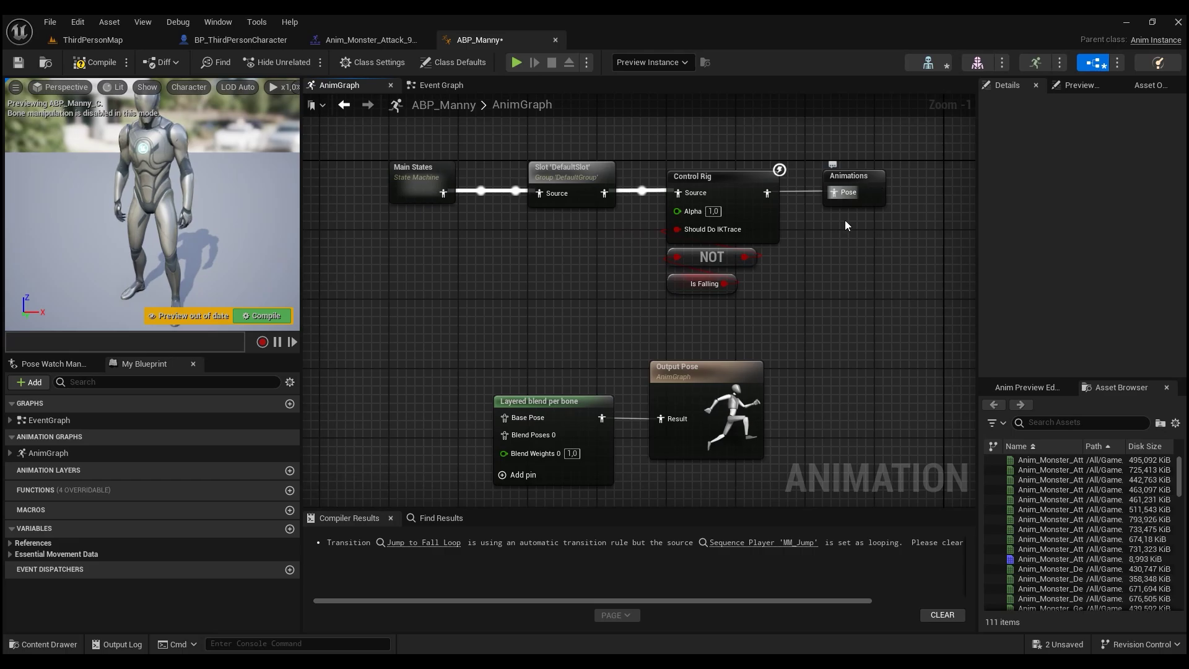
Place two Use cached pose 'Animations' nodes left of the blend.
{"action": "right_click_drag", "start_coordinate": [538, 292], "coordinate": [727, 219]}
{"action": "right_click", "coordinate": [504, 287]}
{"action": "type", "text": "use"}
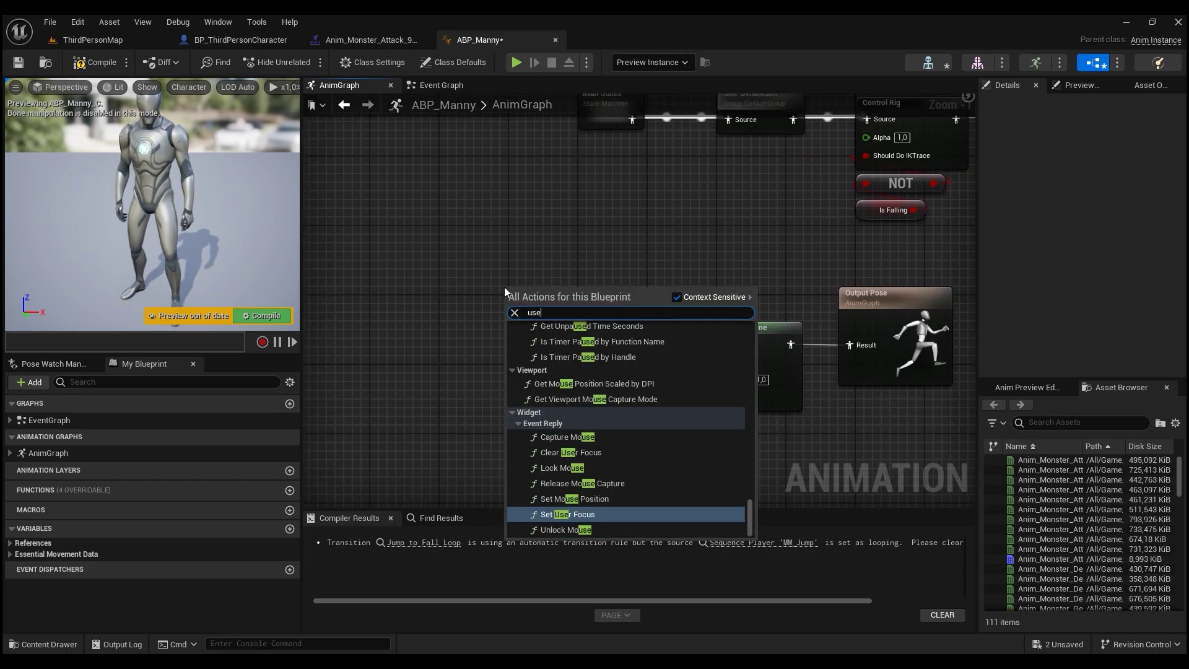
{"action": "type", "text": " cached"}
{"action": "key", "text": "Return"}
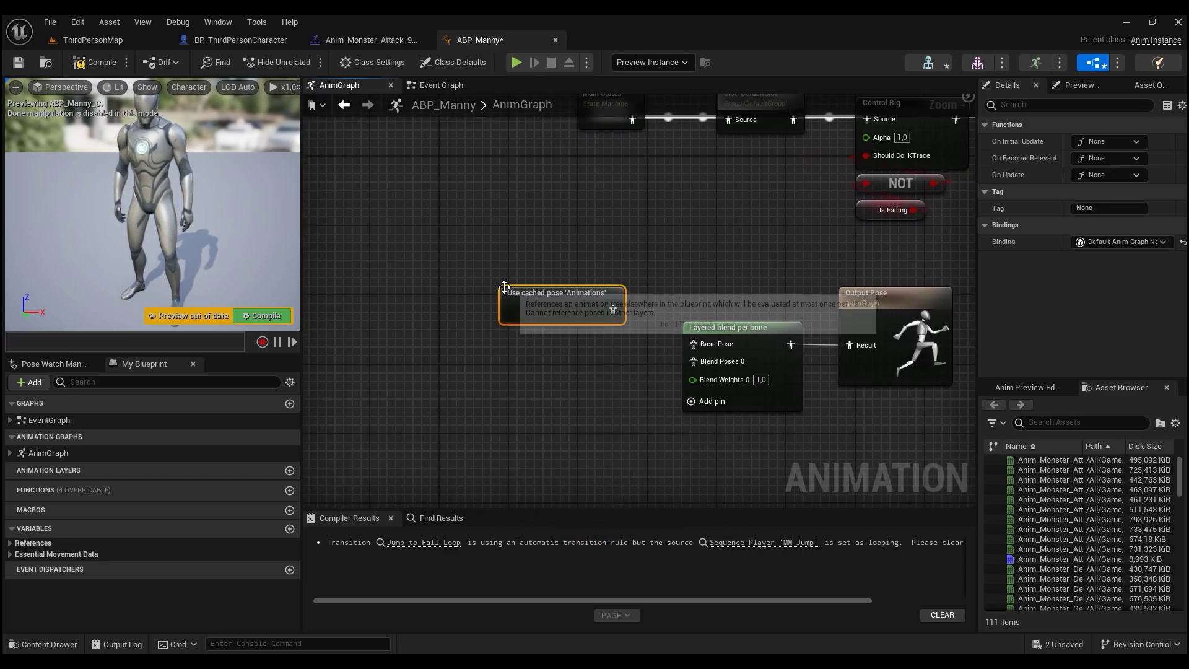
{"action": "key", "text": "ctrl+c"}
{"action": "key", "text": "ctrl+v"}
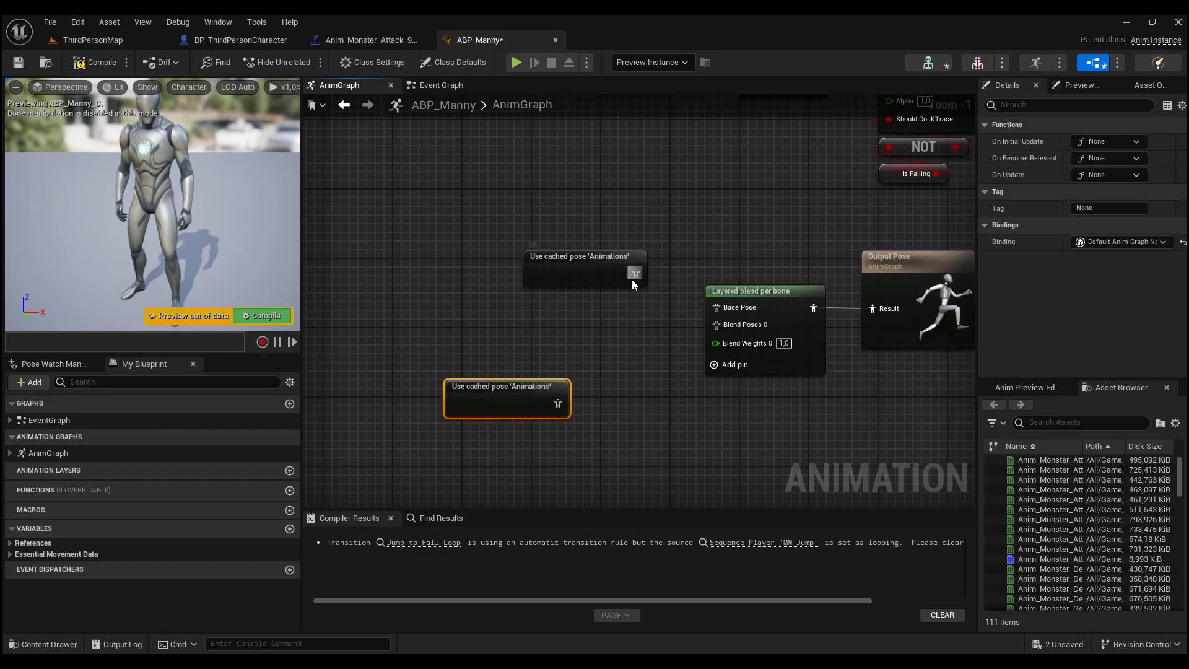
Wire the first cached pose into Base Pose and add a Slot node after the second.
{"action": "left_click_drag", "start_coordinate": [652, 296], "coordinate": [717, 307]}
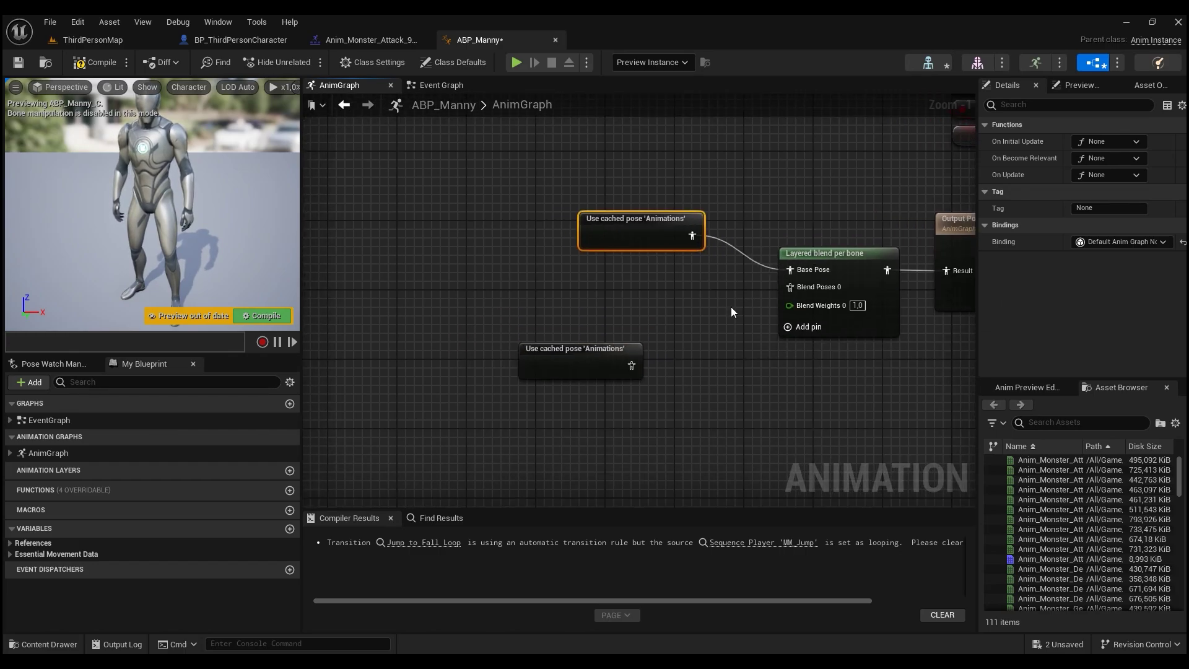
{"action": "left_click_drag", "start_coordinate": [536, 379], "coordinate": [581, 377]}
{"action": "type", "text": "slot"}
{"action": "key", "text": "Return"}
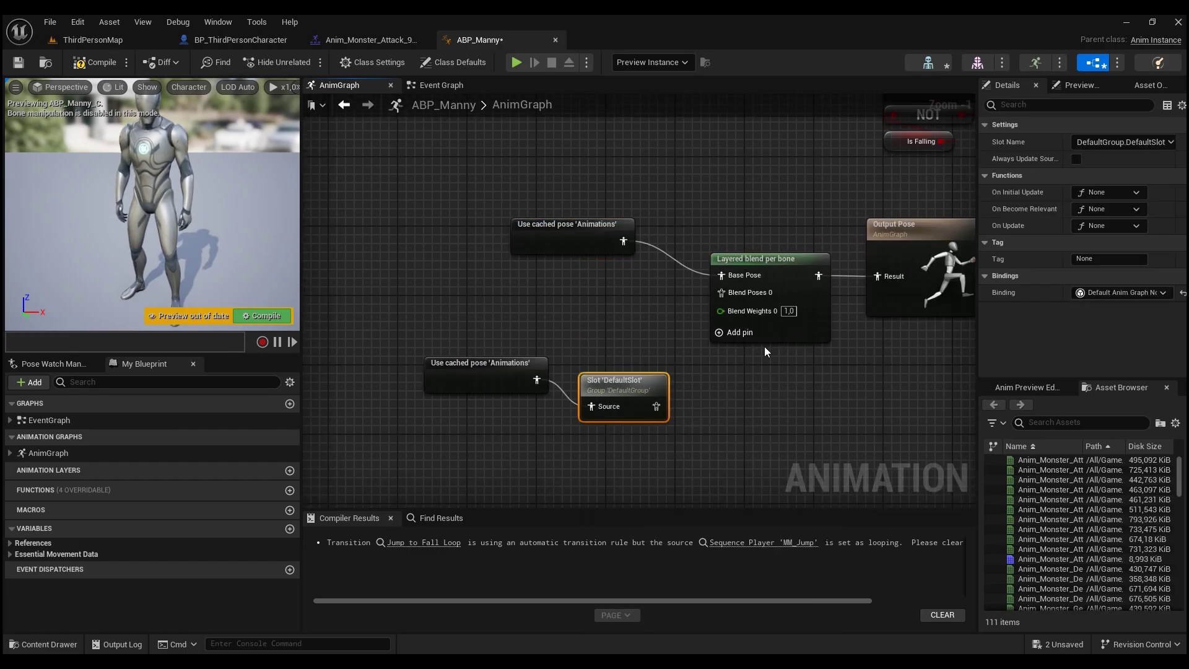
Set the Slot node's slot name to DefaultGroup.UpperBody2.
{"action": "left_click", "coordinate": [1121, 142]}
{"action": "left_click", "coordinate": [1120, 246]}
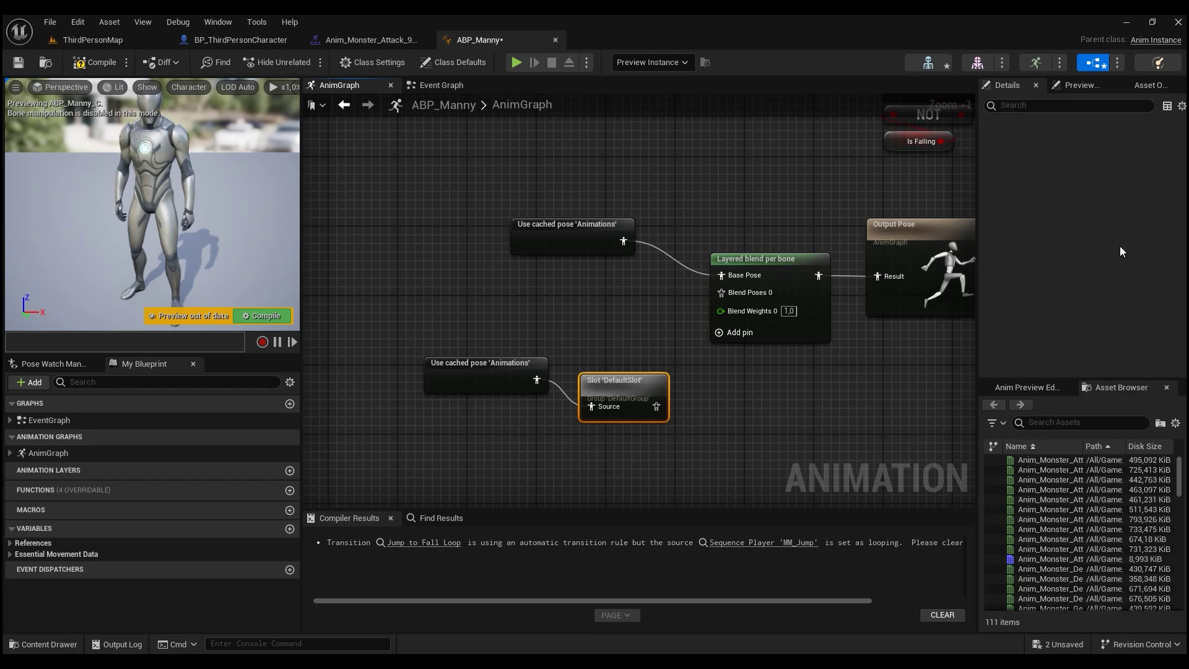
{"action": "left_click", "coordinate": [1121, 142]}
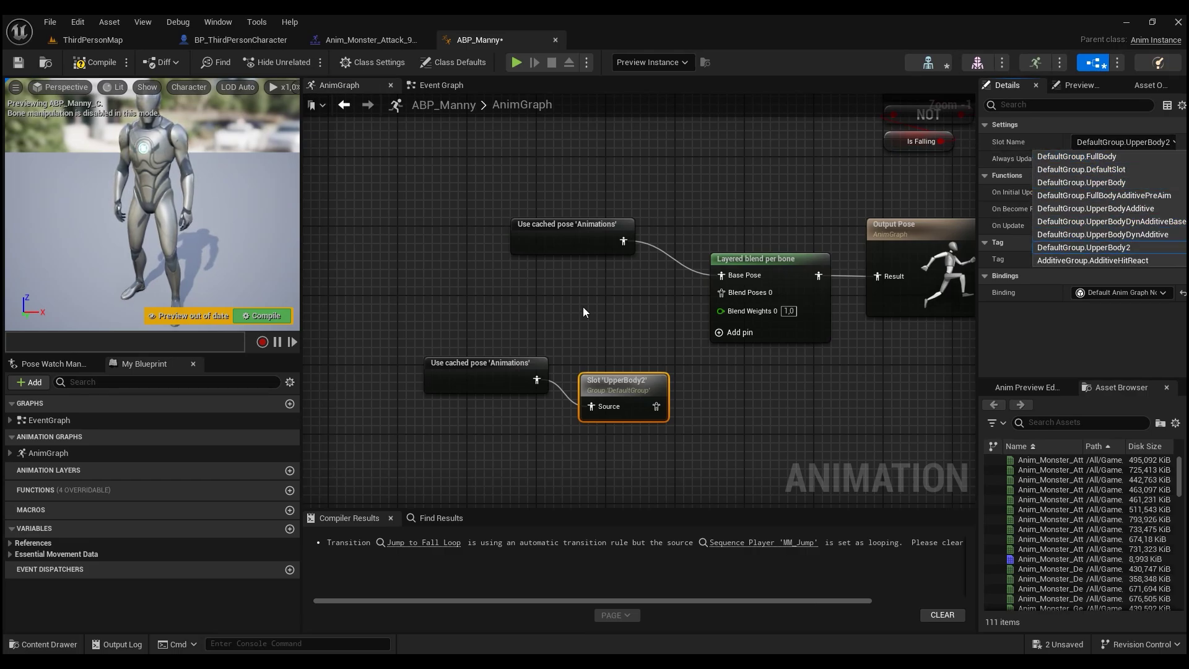
Connect the Slot output to Blend Poses 0, then compile and save ABP_Manny.
{"action": "left_click_drag", "start_coordinate": [656, 406], "coordinate": [685, 337]}
{"action": "left_click_drag", "start_coordinate": [741, 296], "coordinate": [742, 296]}
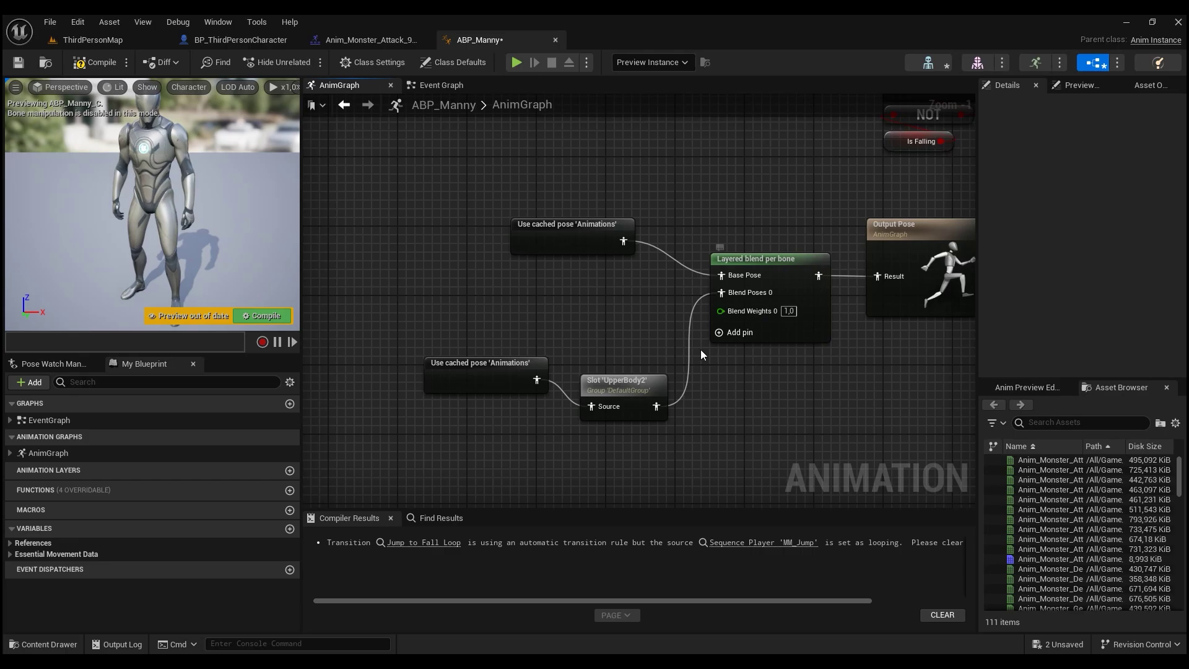
{"action": "left_click", "coordinate": [641, 381]}
{"action": "left_click", "coordinate": [94, 62]}
{"action": "left_click", "coordinate": [14, 63]}
Add a branch filter to Layer Setup Index 0 of the blend, using bone spine_01.
{"action": "right_click_drag", "start_coordinate": [623, 194], "coordinate": [559, 223]}
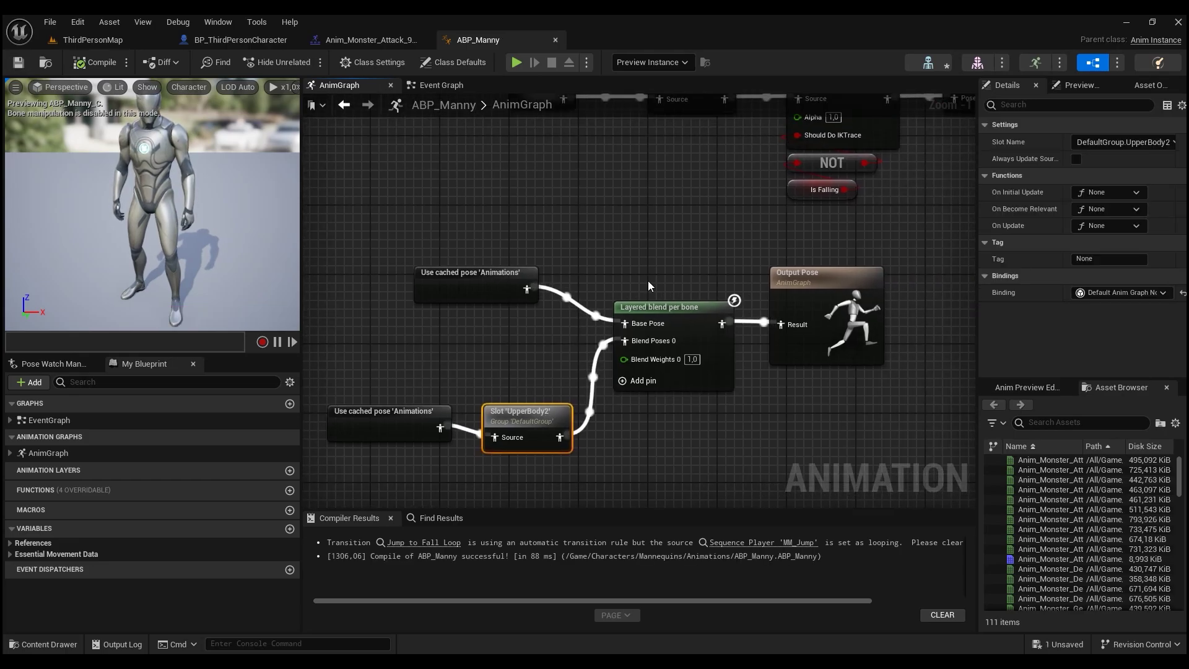
{"action": "left_click", "coordinate": [695, 326]}
{"action": "left_click", "coordinate": [983, 225]}
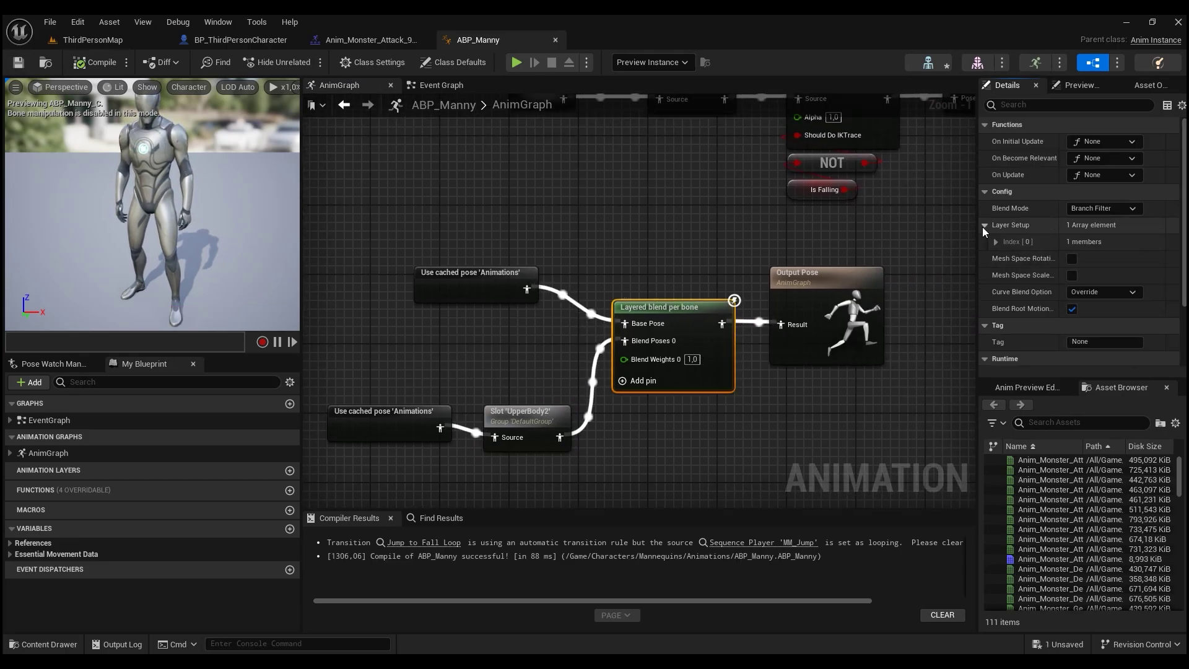
{"action": "left_click", "coordinate": [995, 242]}
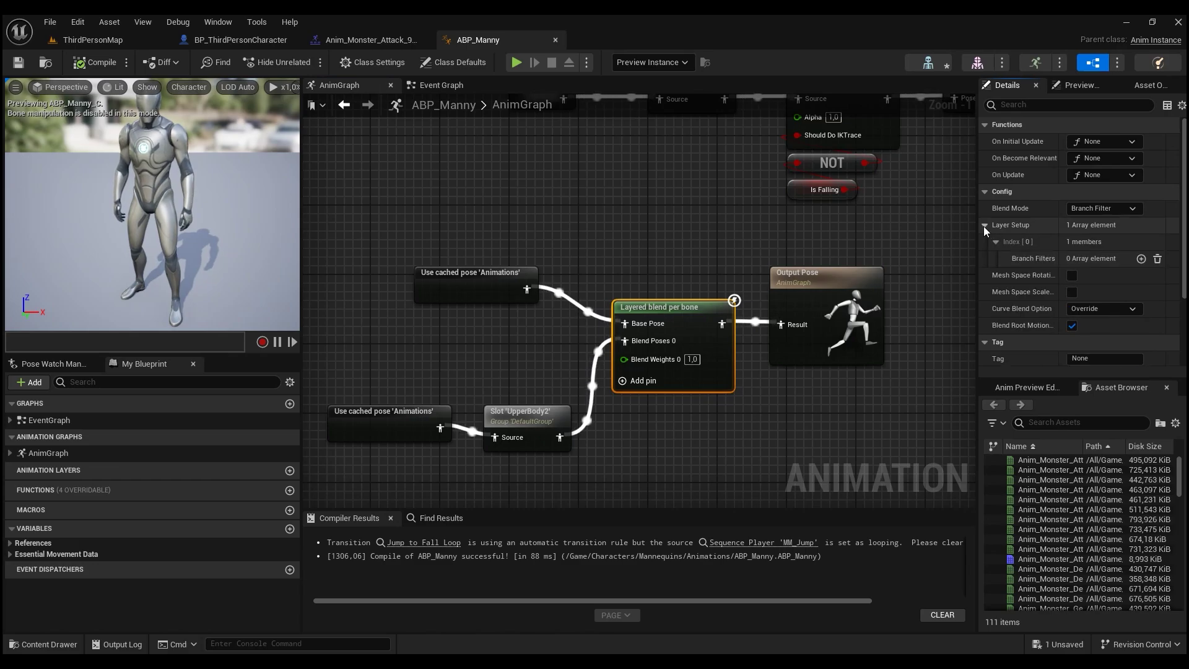
{"action": "left_click", "coordinate": [1141, 259]}
{"action": "left_click", "coordinate": [1016, 276]}
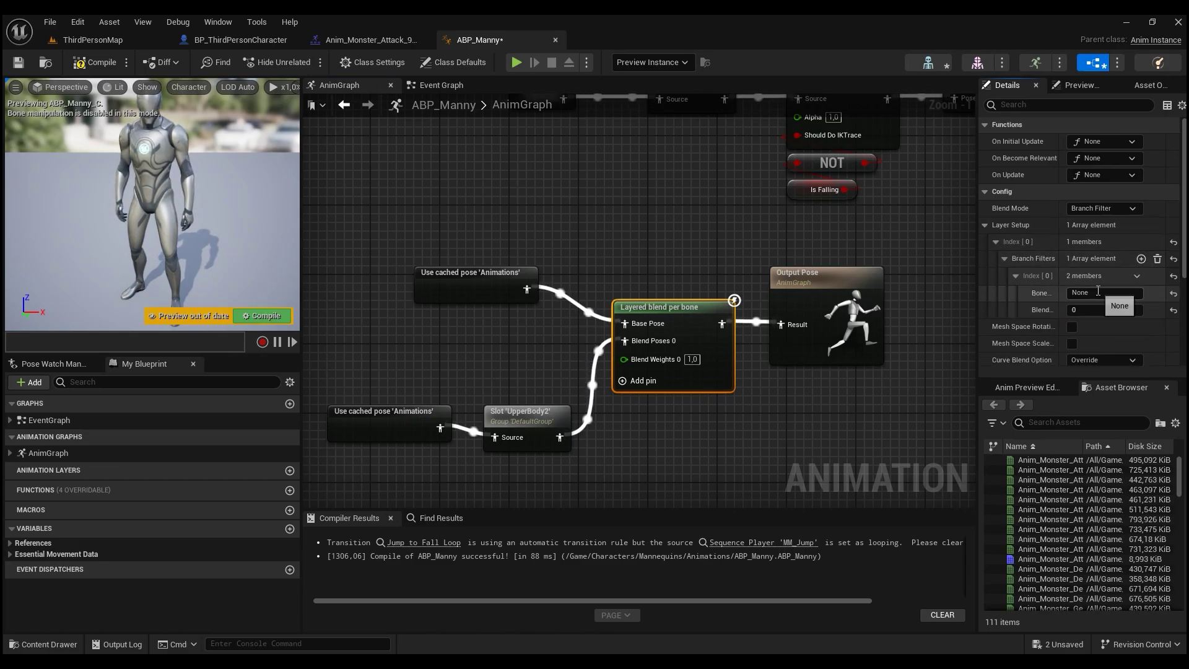
{"action": "left_click", "coordinate": [933, 67]}
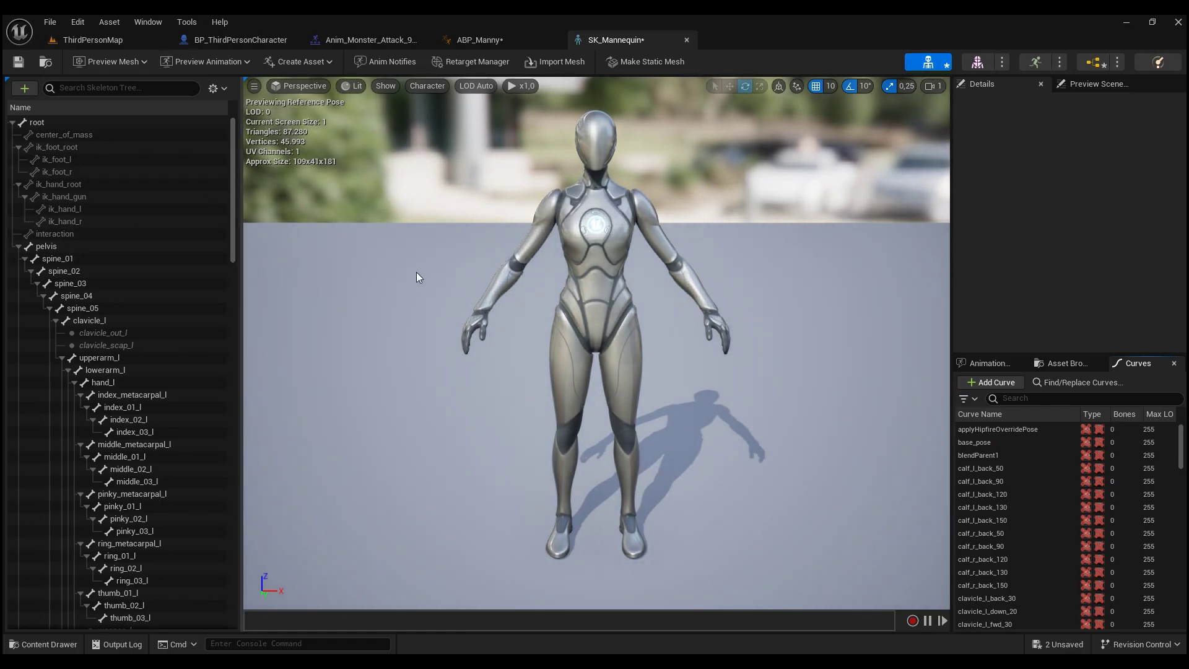
{"action": "left_click", "coordinate": [58, 259]}
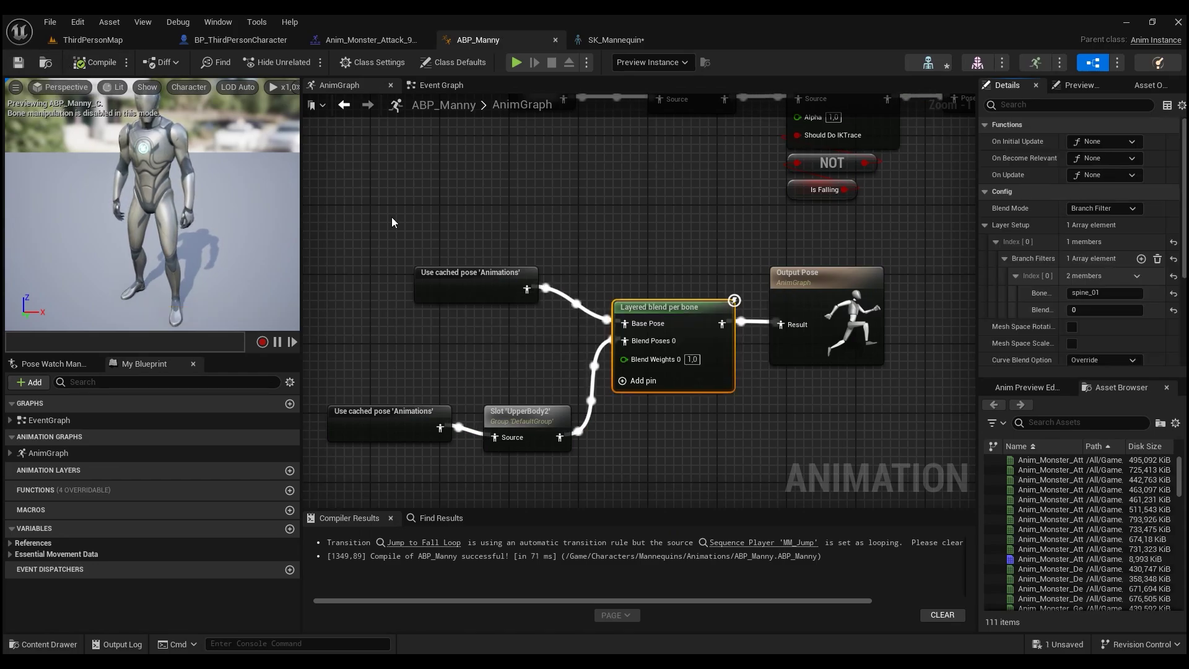
Tidy the graph, lining up the cached pose and Slot nodes with the blend inputs.
{"action": "left_click_drag", "start_coordinate": [471, 288], "coordinate": [471, 323]}
{"action": "right_click_drag", "start_coordinate": [535, 446], "coordinate": [593, 382]}
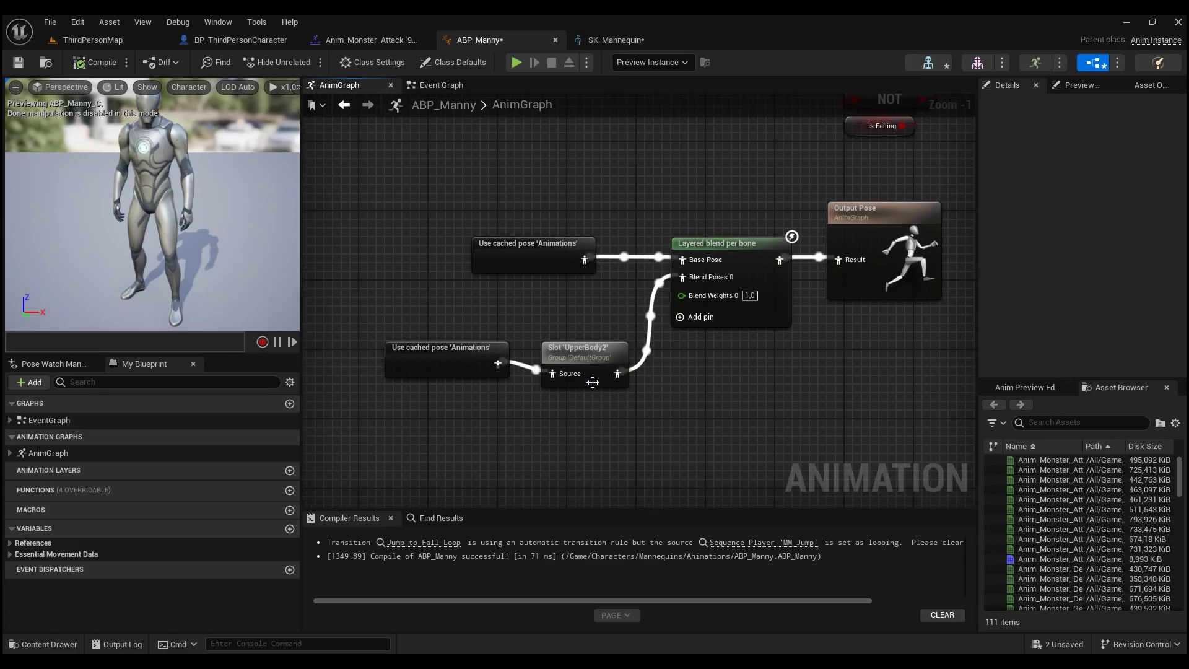
{"action": "left_click", "coordinate": [441, 356]}
{"action": "left_click", "coordinate": [601, 343], "text": "ctrl"}
{"action": "left_click_drag", "start_coordinate": [602, 336], "coordinate": [603, 325]}
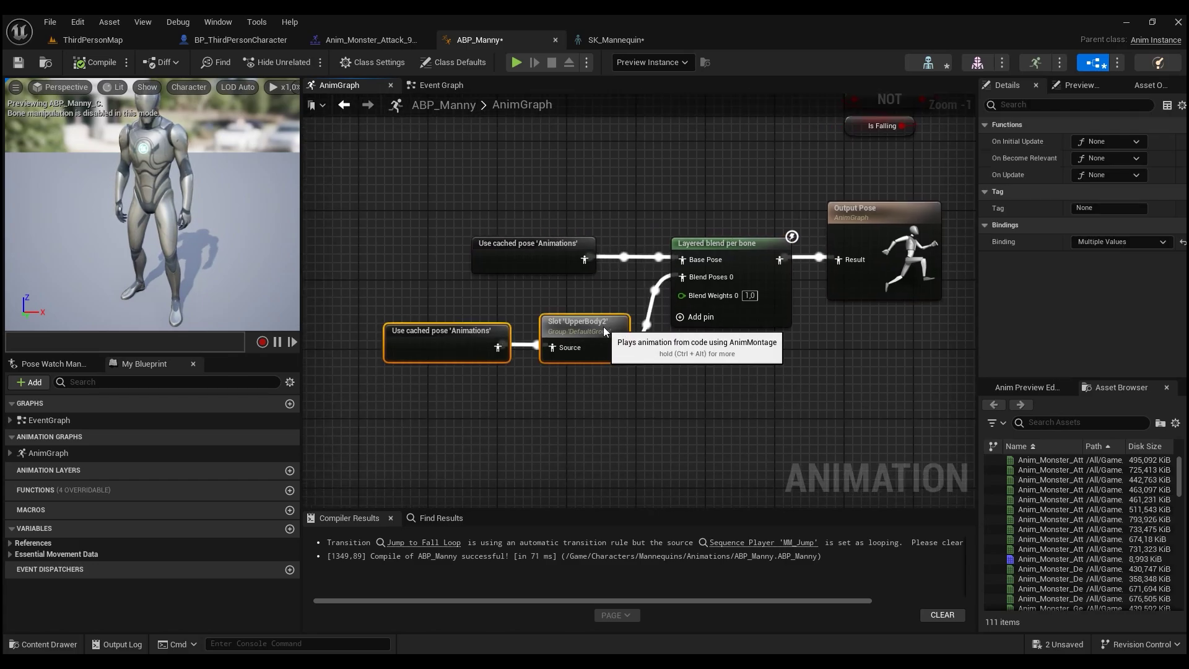
{"action": "right_click_drag", "start_coordinate": [658, 289], "coordinate": [655, 297]}
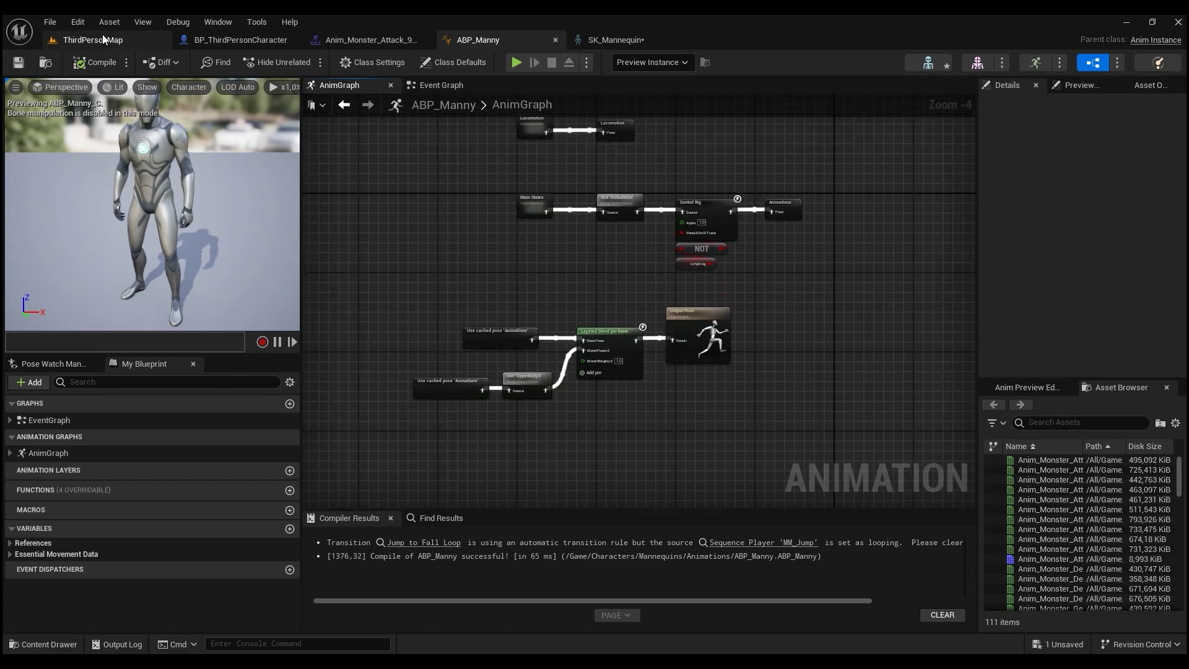
Play ThirdPersonMap, running and jumping repeatedly to check the upper-body blend, then stop.
{"action": "left_click", "coordinate": [103, 39]}
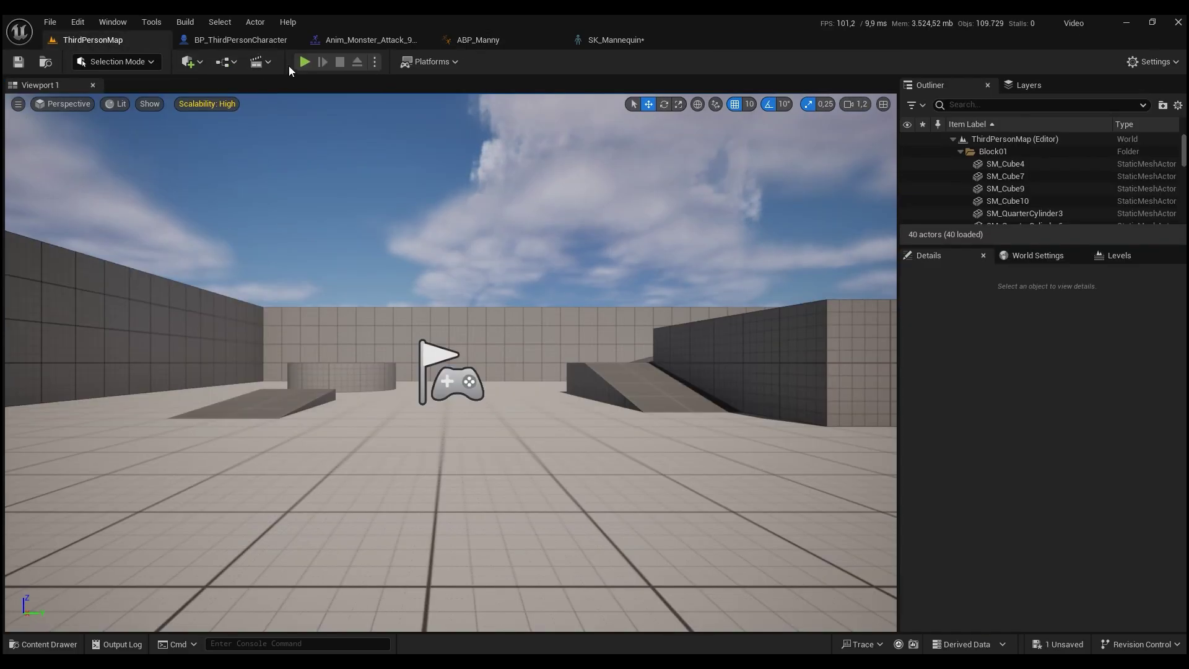
{"action": "key", "text": "w"}
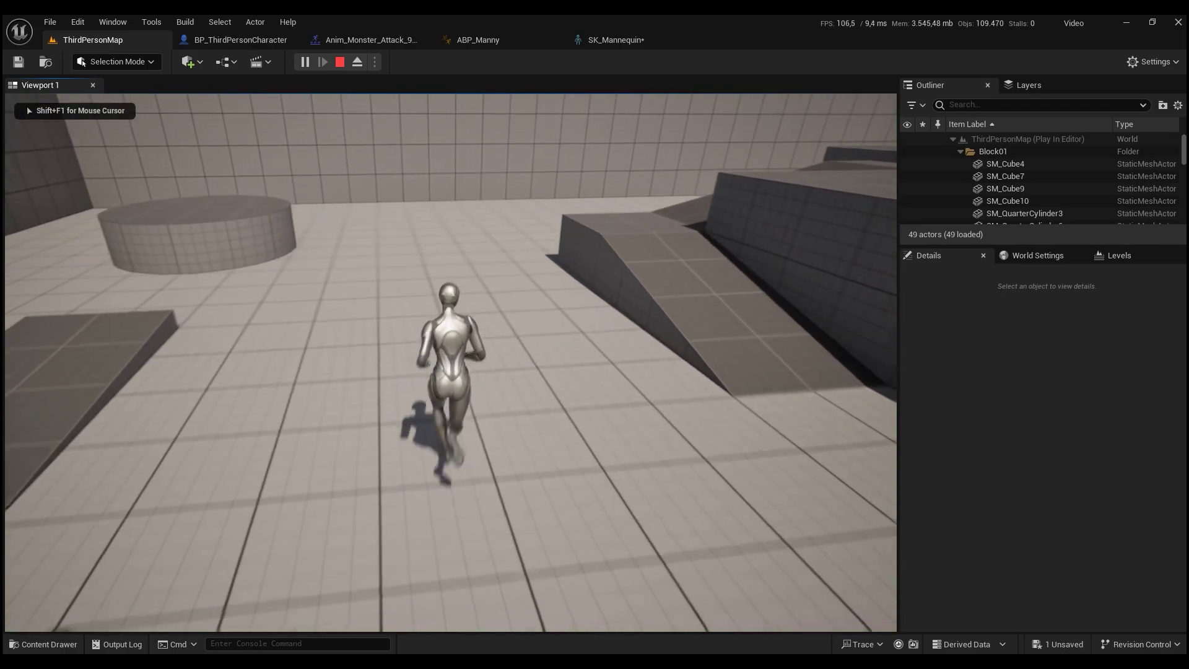
{"action": "key", "text": "space"}
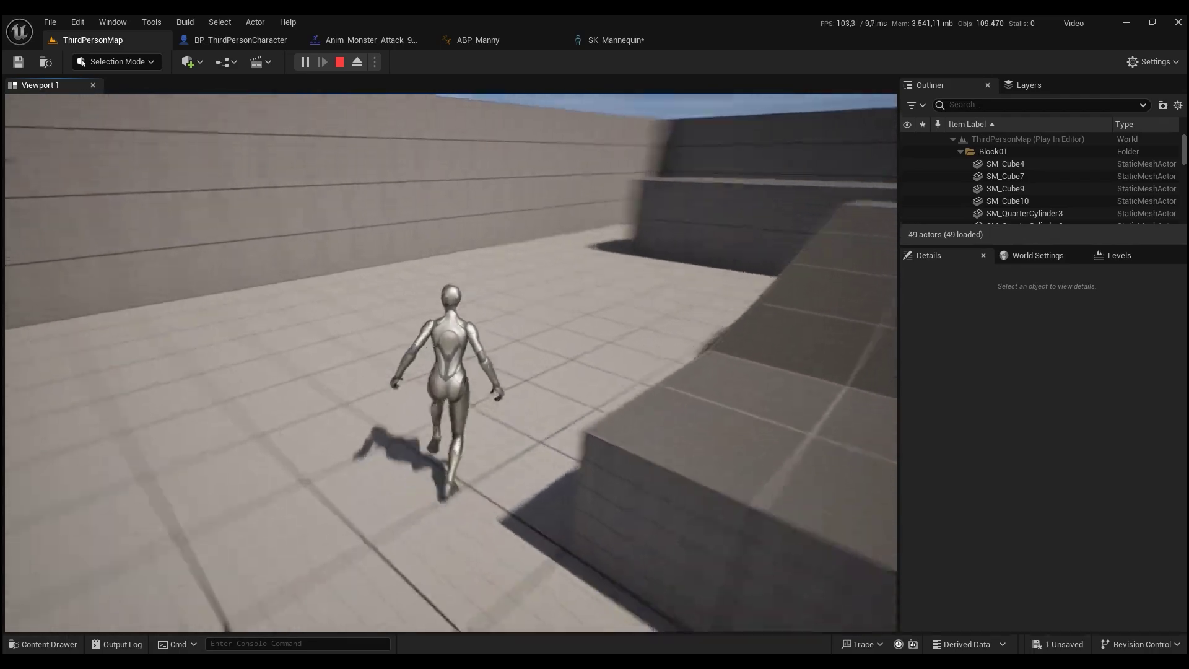
{"action": "key", "text": "space"}
{"action": "key", "text": "space"}
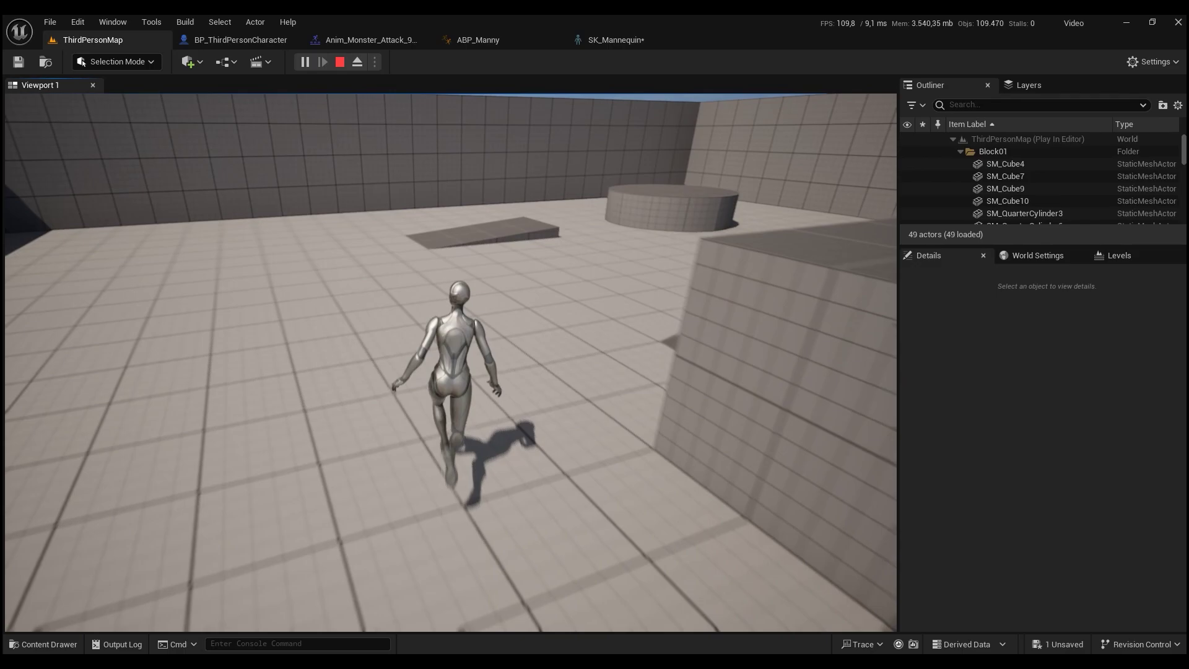
{"action": "key", "text": "space"}
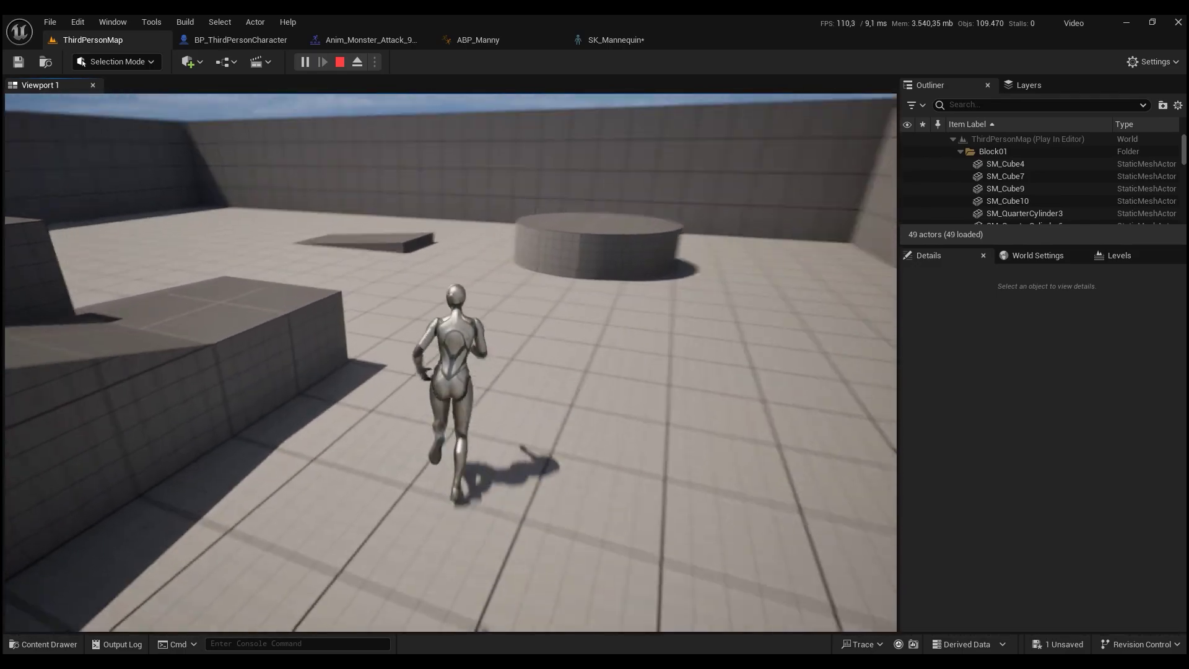
{"action": "key", "text": "space"}
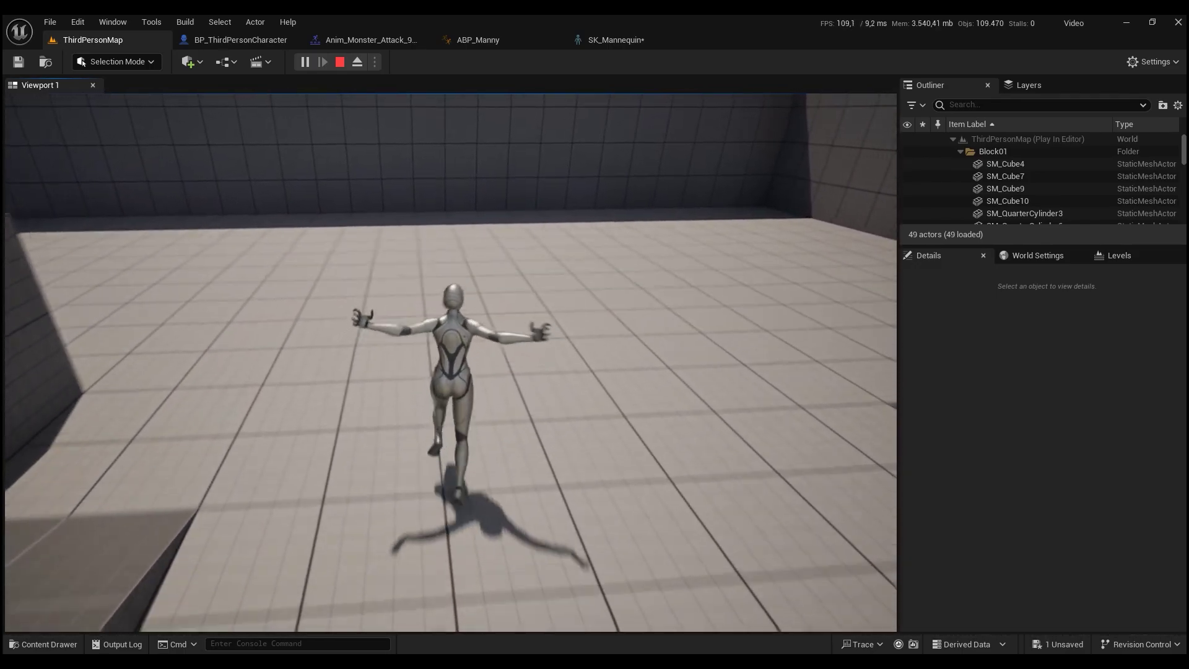
{"action": "key", "text": "Escape"}
{"action": "mouse_move", "coordinate": [584, 330]}
{"action": "right_mouse_down"}
{"action": "mouse_move", "coordinate": [544, 394]}
{"action": "mouse_move", "coordinate": [650, 333]}
{"action": "right_mouse_up"}
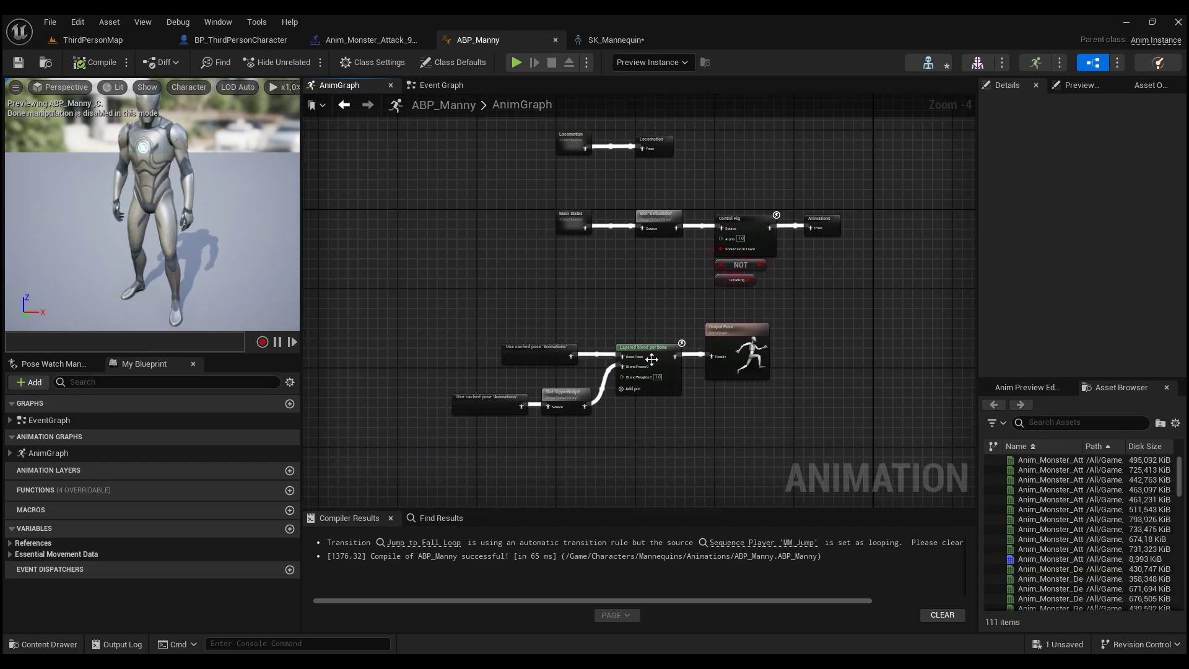
Recentre the AnimGraph and browse the project's Content folders.
{"action": "right_click_drag", "start_coordinate": [712, 411], "coordinate": [746, 411]}
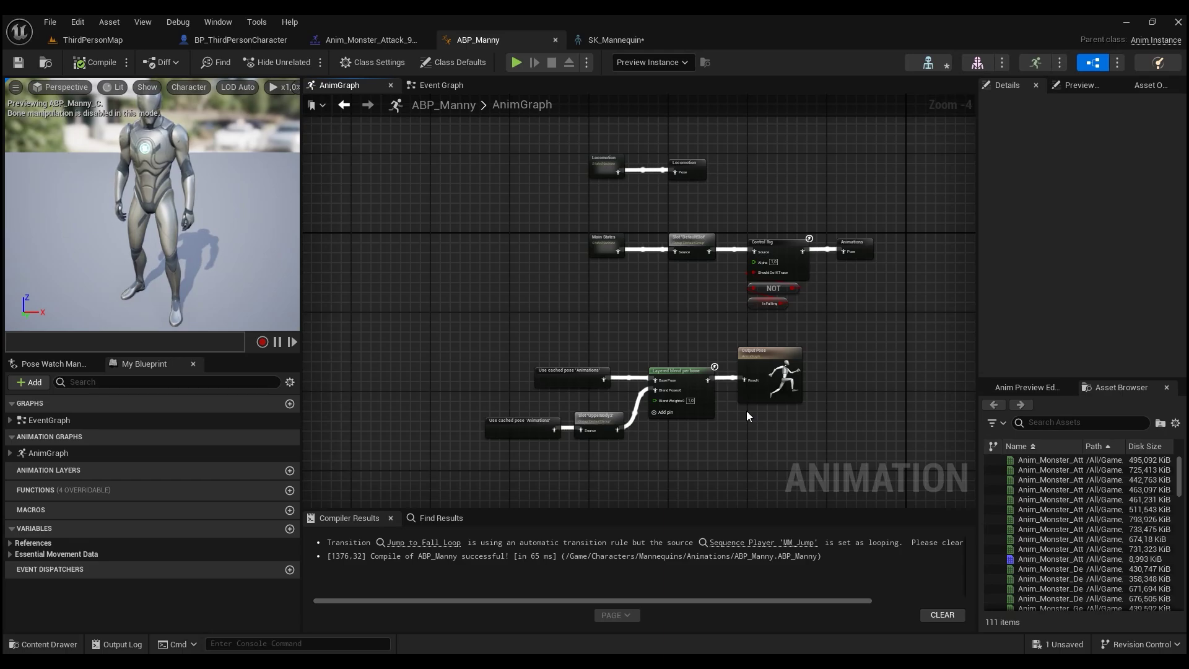
{"action": "scroll", "coordinate": [746, 411], "scroll_direction": "up", "scroll_amount": 1}
{"action": "key", "text": "ctrl+space"}
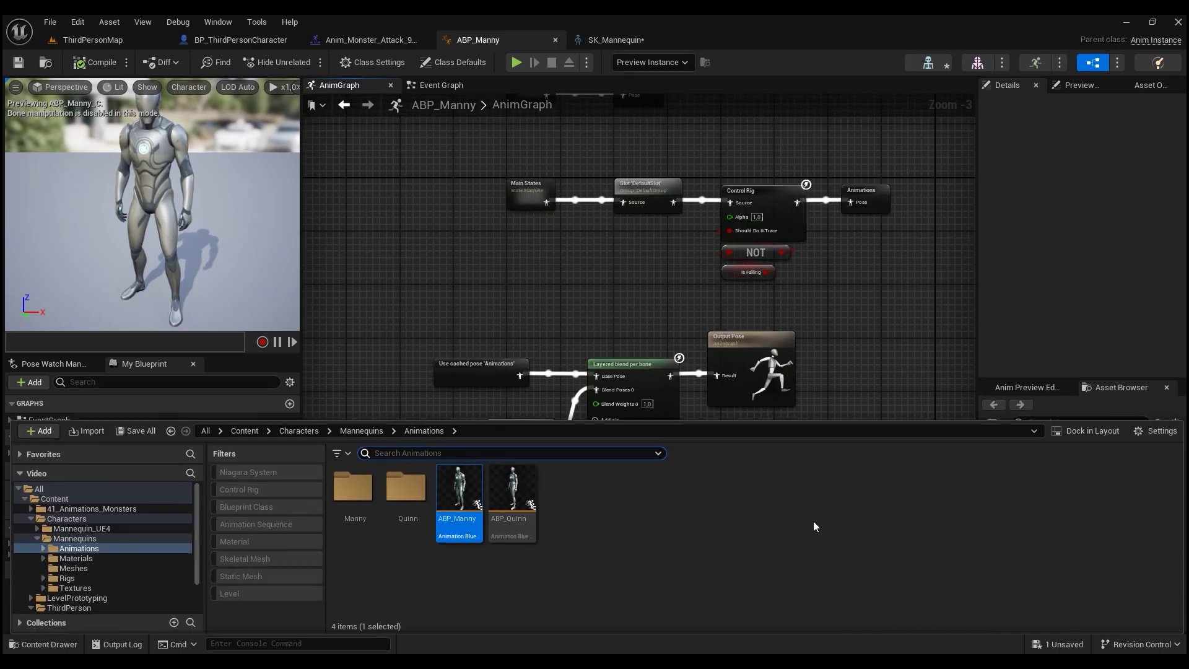
{"action": "left_click", "coordinate": [245, 431]}
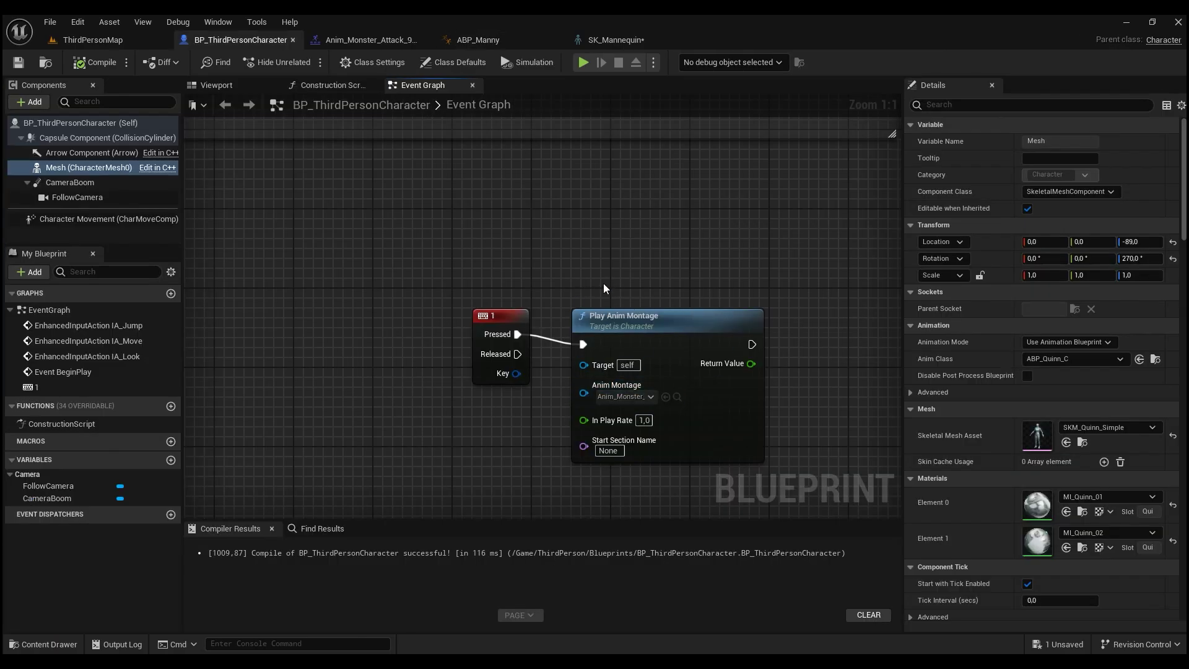
In ABP_Manny's Main States Jump state, drop in Anim_Monster_Attack_9 and then delete it.
{"action": "left_click", "coordinate": [486, 37]}
{"action": "double_click", "coordinate": [548, 216]}
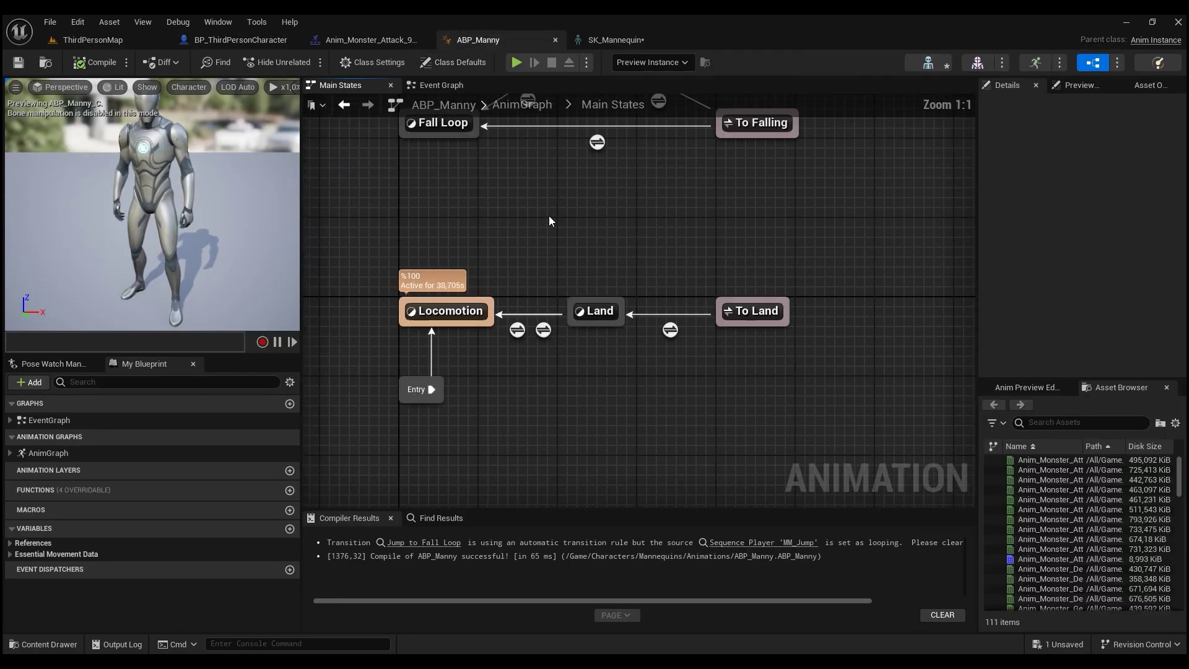
{"action": "double_click", "coordinate": [617, 192]}
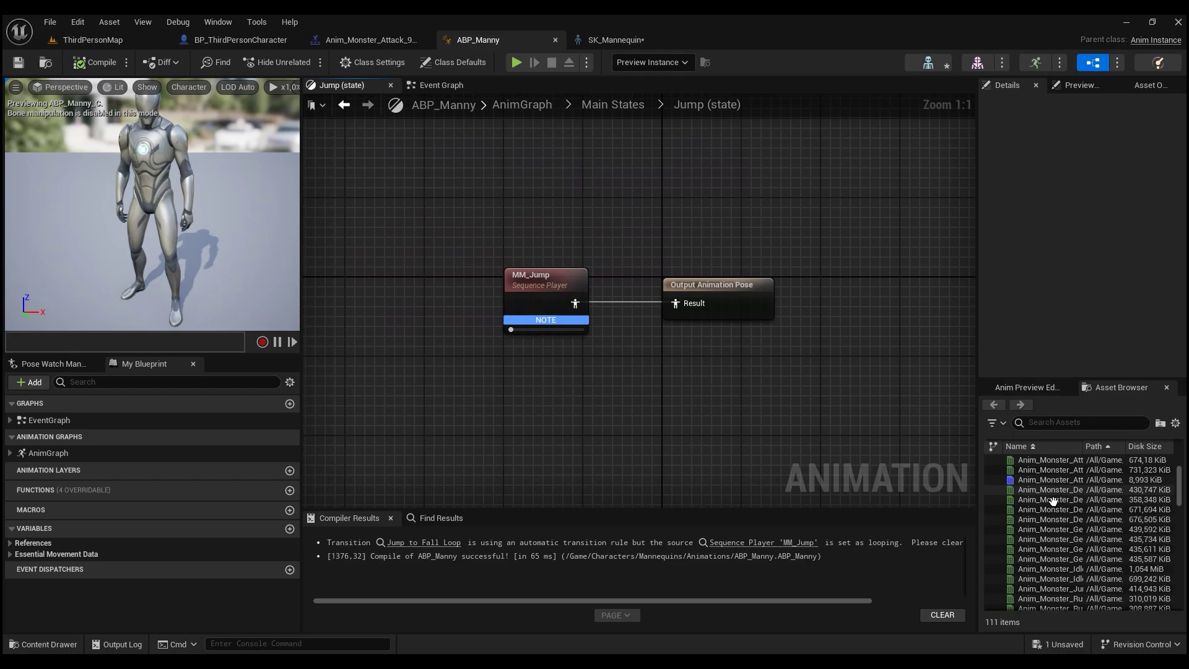
{"action": "scroll", "coordinate": [1025, 522], "scroll_direction": "down", "scroll_amount": 2}
{"action": "mouse_move", "coordinate": [1025, 522]}
{"action": "left_mouse_down"}
{"action": "mouse_move", "coordinate": [1071, 509]}
{"action": "mouse_move", "coordinate": [684, 420]}
{"action": "left_mouse_up"}
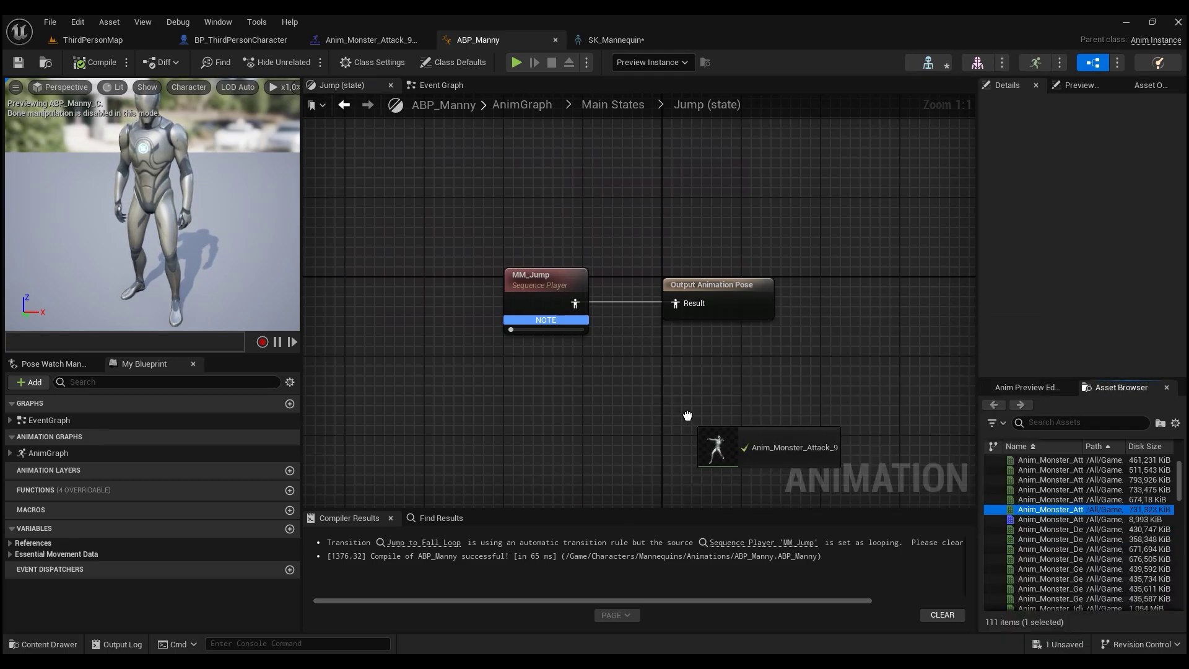
{"action": "key", "text": "Delete"}
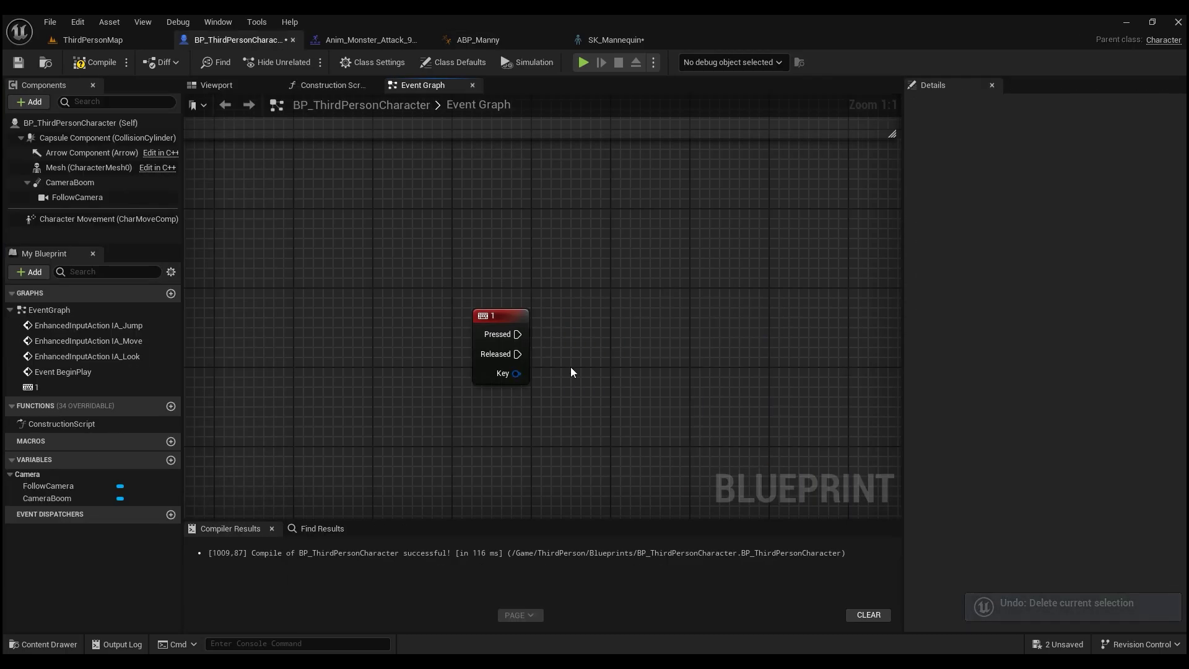
Add a Boolean variable M_Attack and set it true when key 1 is pressed.
{"action": "right_click_drag", "start_coordinate": [571, 366], "coordinate": [679, 318]}
{"action": "left_click", "coordinate": [171, 460]}
{"action": "type", "text": "M_Atta"}
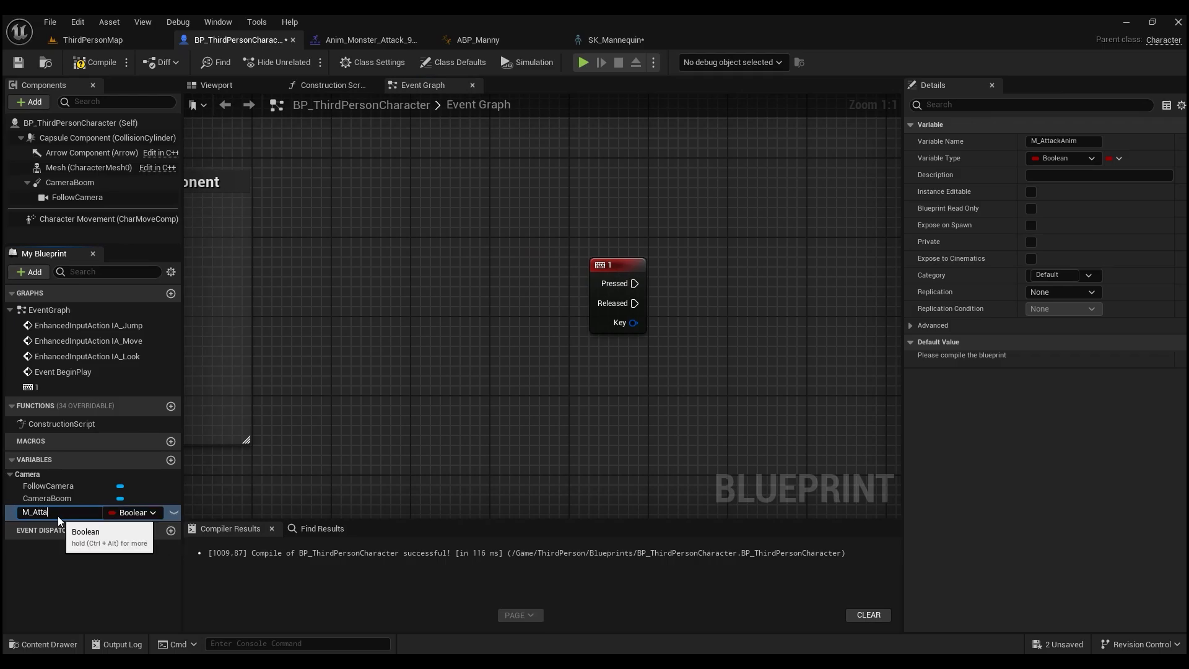
{"action": "type", "text": "ck"}
{"action": "key", "text": "Return"}
{"action": "left_click_drag", "start_coordinate": [58, 513], "coordinate": [458, 379], "text": "ctrl"}
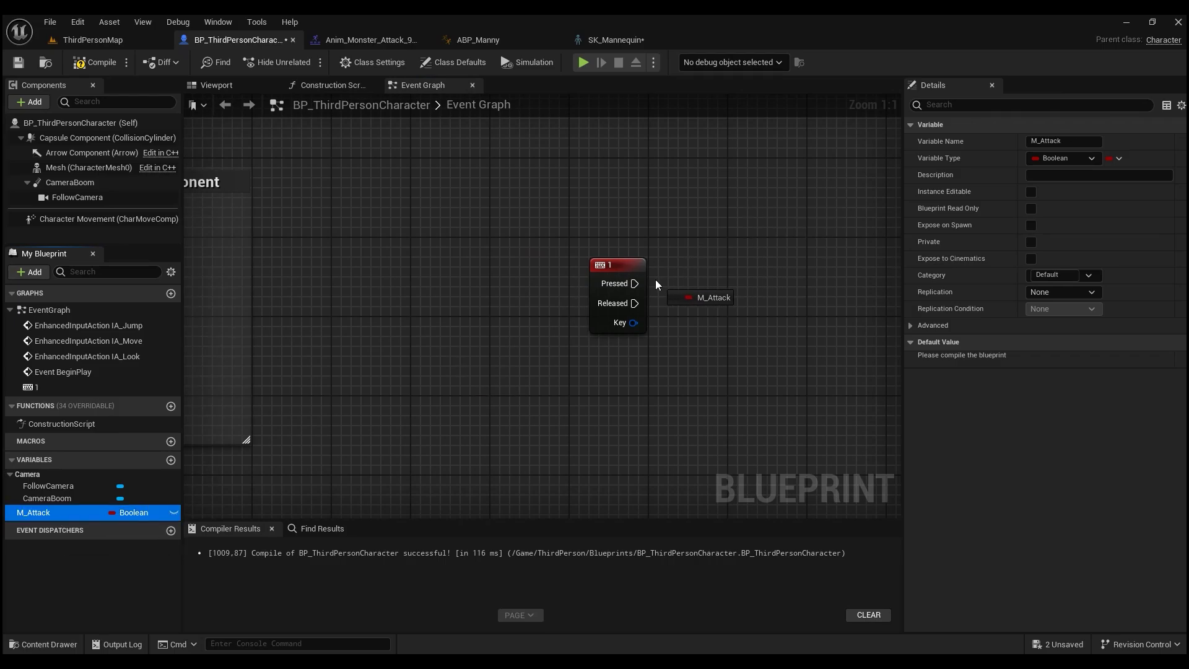
{"action": "left_click_drag", "start_coordinate": [635, 284], "coordinate": [636, 283]}
Duplicate the M_Attack setter to run on key 1 release, then show ABP_Manny's Event Graph.
{"action": "right_click_drag", "start_coordinate": [747, 343], "coordinate": [590, 321]}
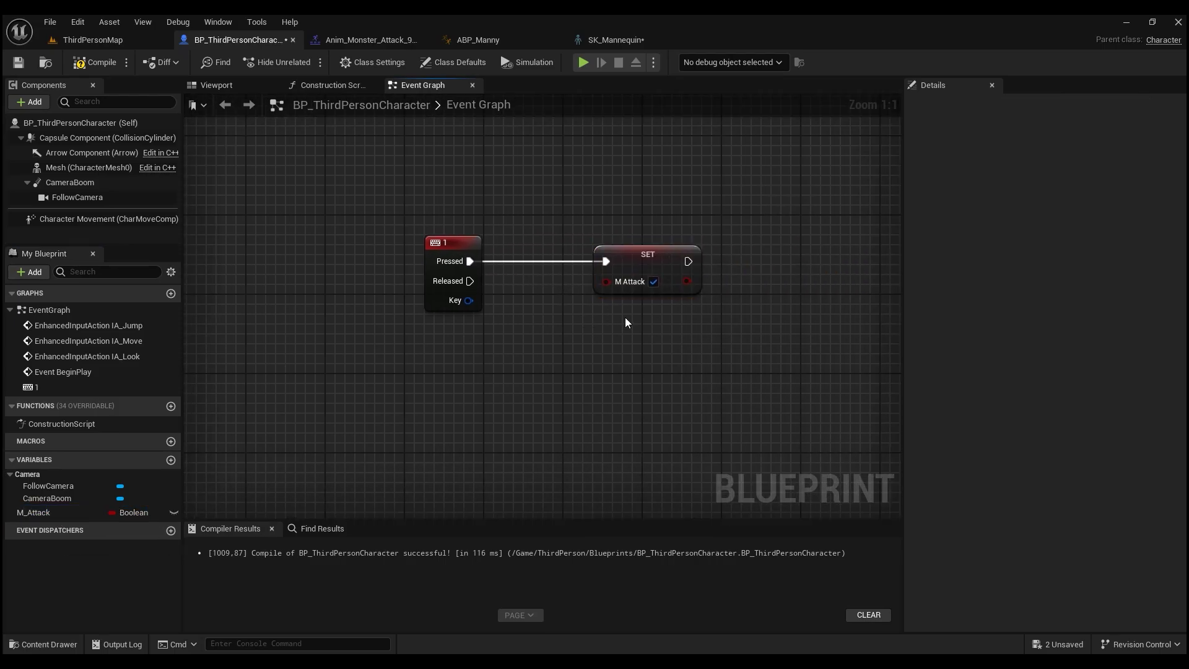
{"action": "key", "text": "ctrl+v"}
{"action": "left_click_drag", "start_coordinate": [619, 336], "coordinate": [624, 332]}
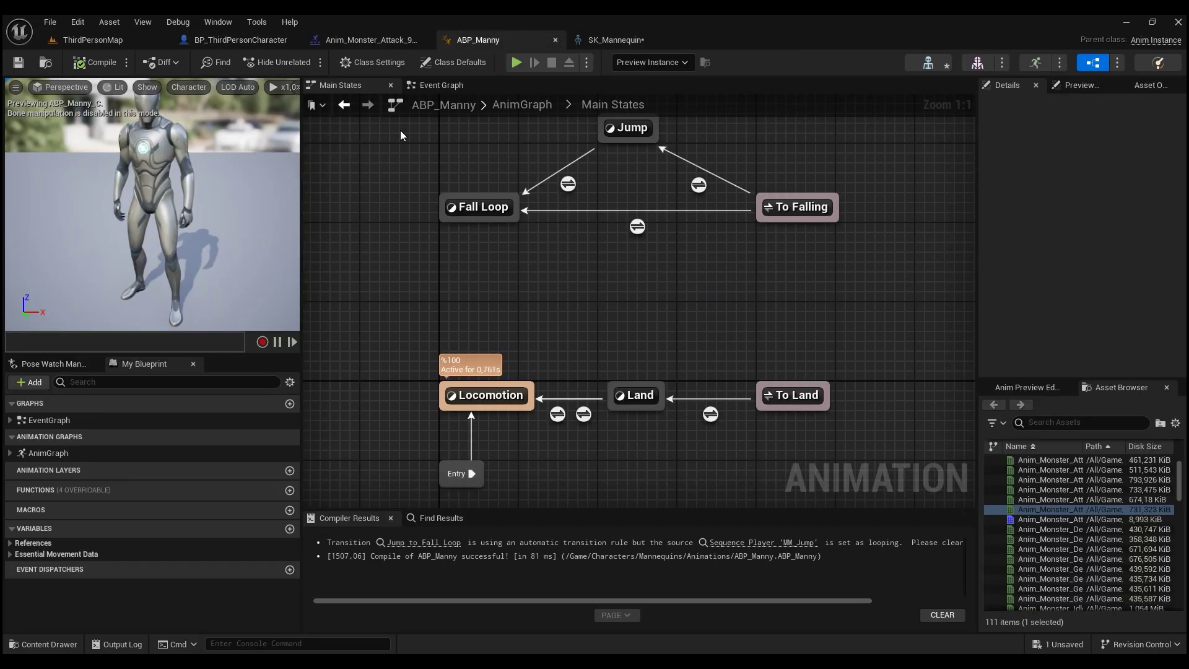
{"action": "left_click", "coordinate": [442, 85]}
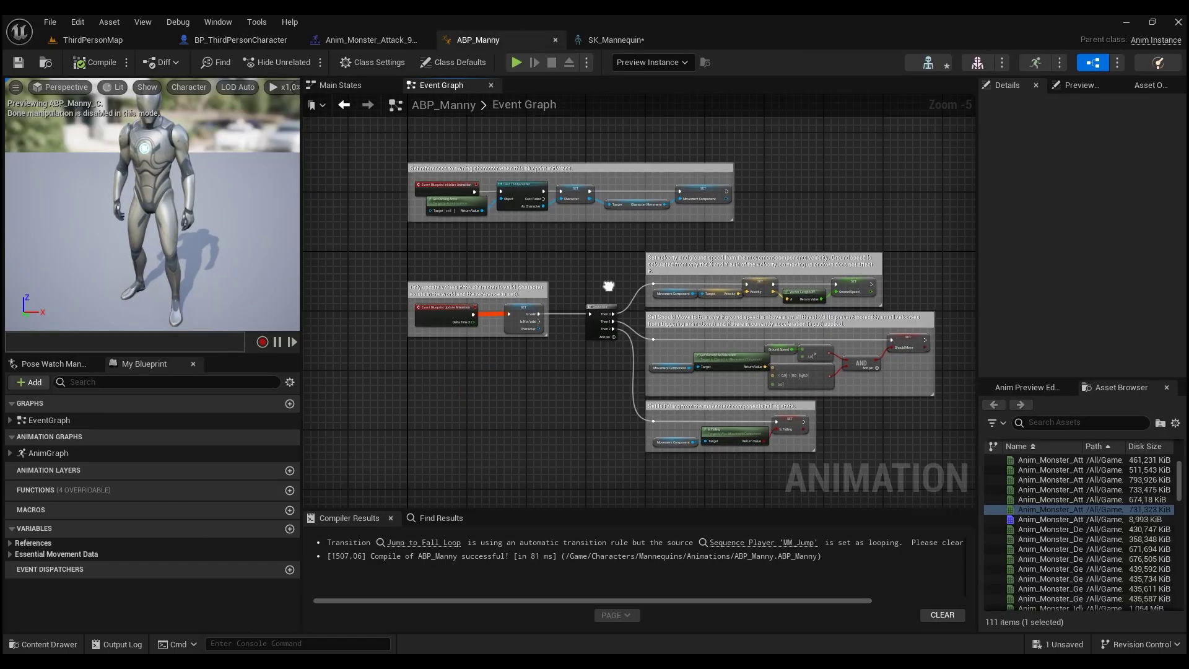
Add Try Get Pawn Owner and cast it to BP_ThirdPersonCharacter.
{"action": "scroll", "coordinate": [571, 404], "scroll_direction": "up", "scroll_amount": 5}
{"action": "scroll", "coordinate": [571, 404], "scroll_direction": "up", "scroll_amount": 3}
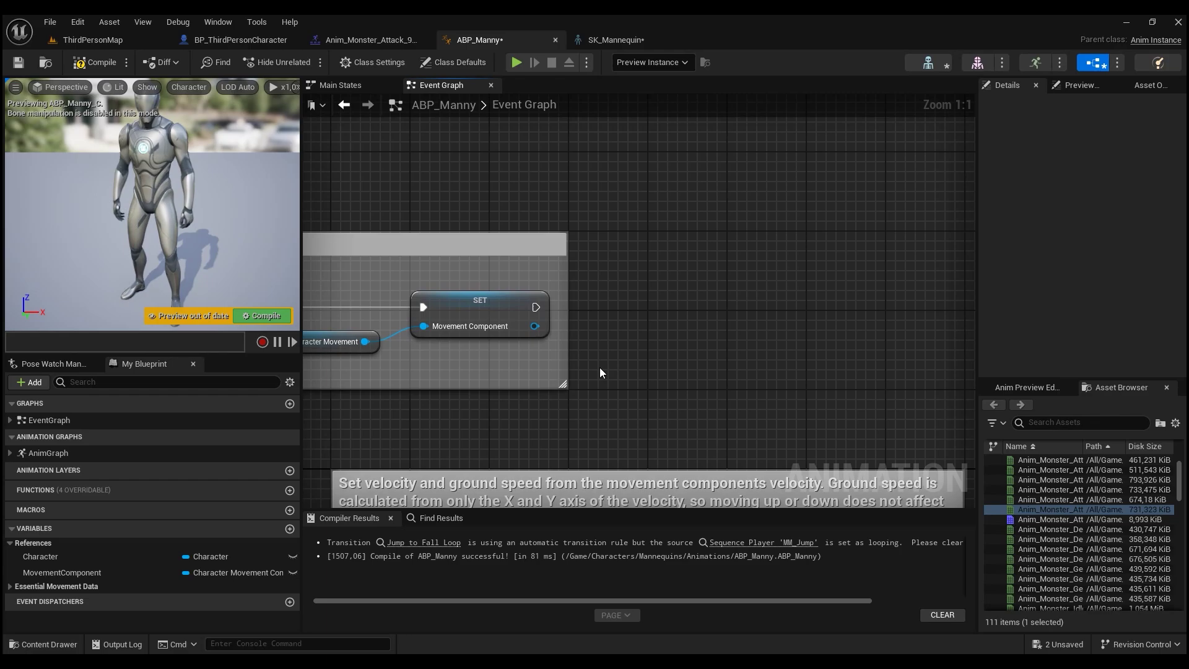
{"action": "right_click", "coordinate": [600, 365]}
{"action": "type", "text": "try get pawn"}
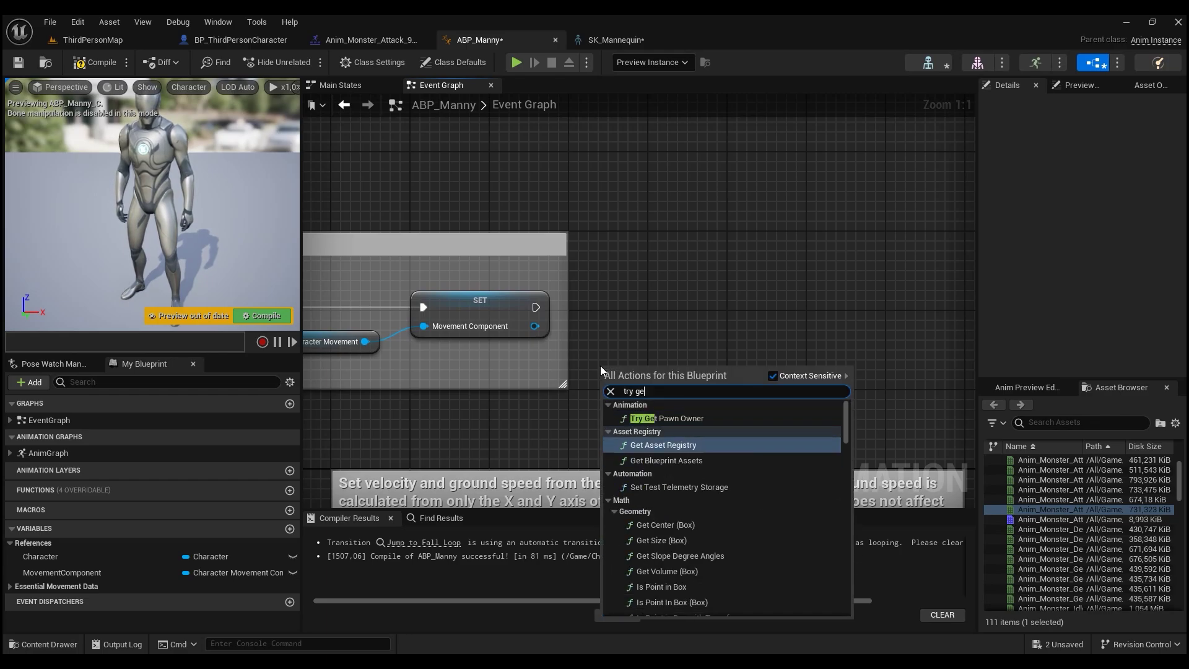
{"action": "key", "text": "Return"}
{"action": "left_click_drag", "start_coordinate": [736, 395], "coordinate": [807, 343]}
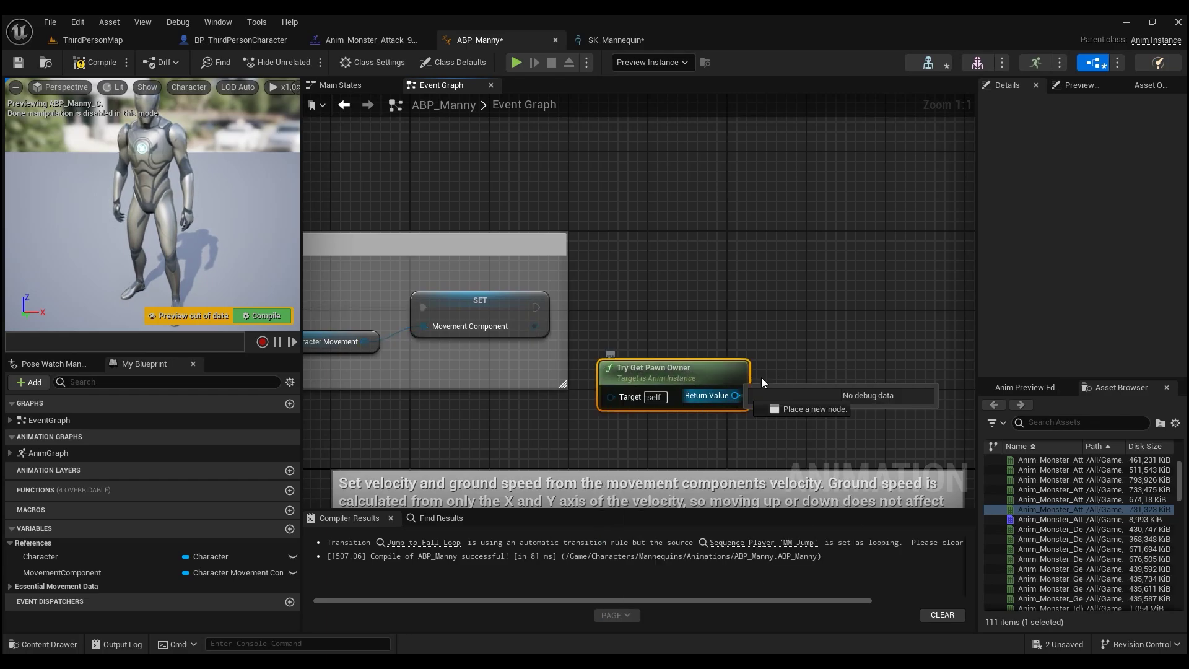
{"action": "type", "text": "cast to third"}
{"action": "key", "text": "Return"}
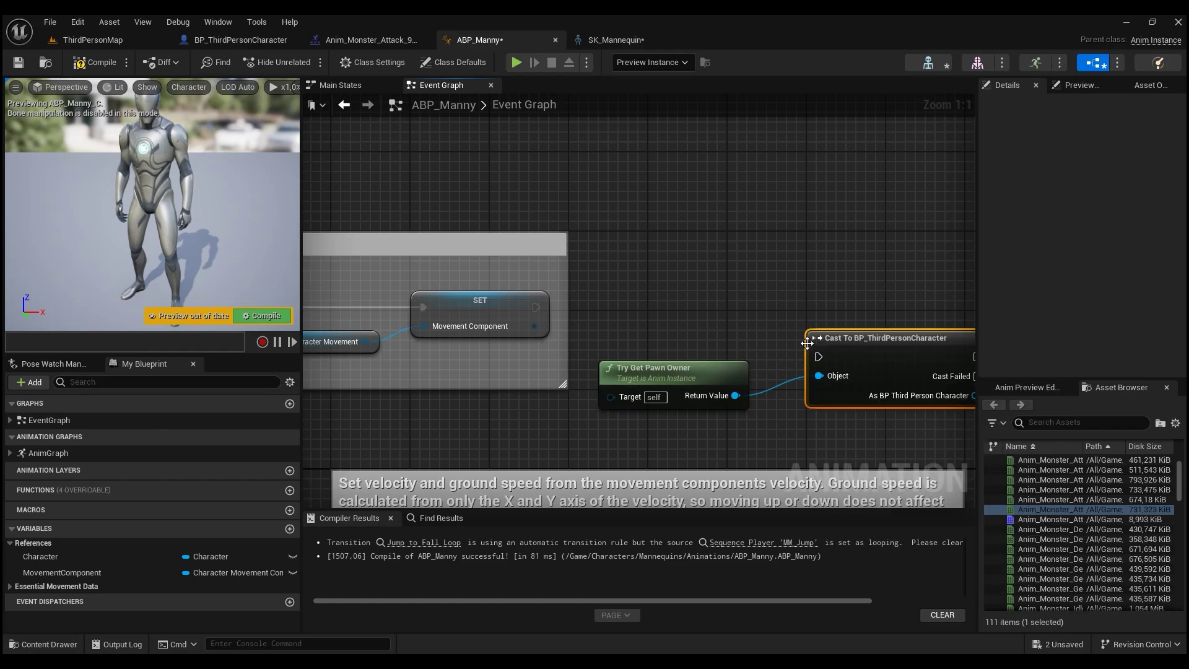
{"action": "right_click", "coordinate": [806, 341]}
{"action": "left_click", "coordinate": [580, 303]}
Run the cast after the movement component setter, store its result in a variable, and compile.
{"action": "left_click_drag", "start_coordinate": [536, 306], "coordinate": [818, 355]}
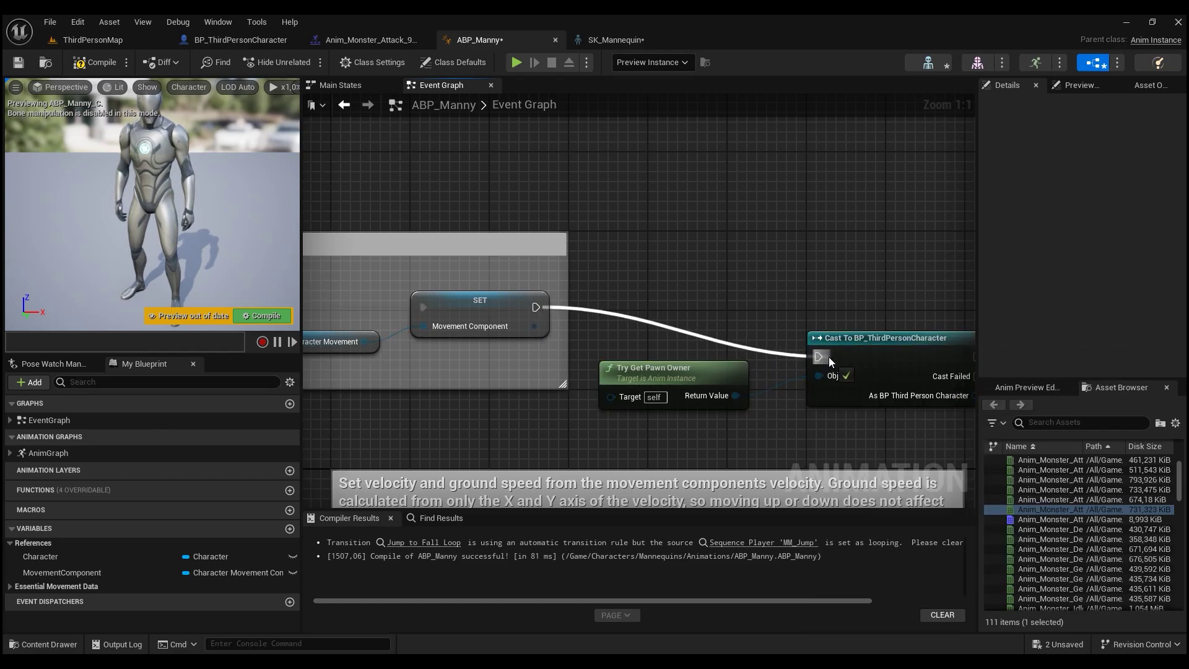
{"action": "right_click_drag", "start_coordinate": [829, 357], "coordinate": [613, 334]}
{"action": "left_click_drag", "start_coordinate": [711, 333], "coordinate": [773, 303]}
{"action": "left_click", "coordinate": [835, 362]}
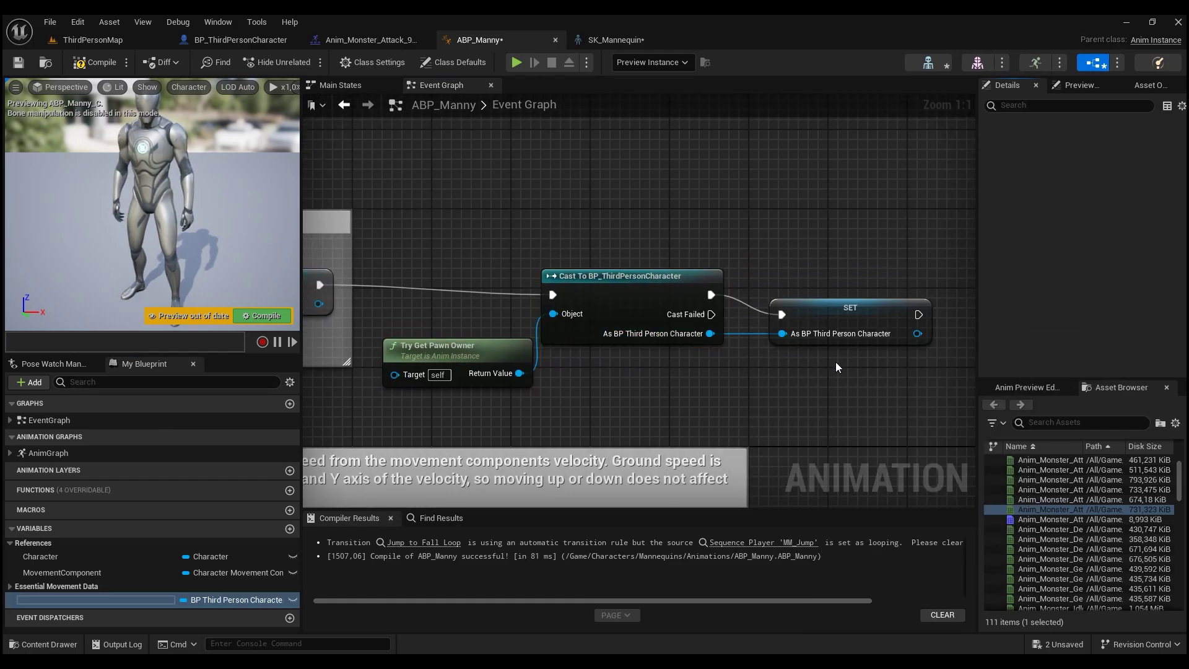
{"action": "left_click", "coordinate": [92, 63]}
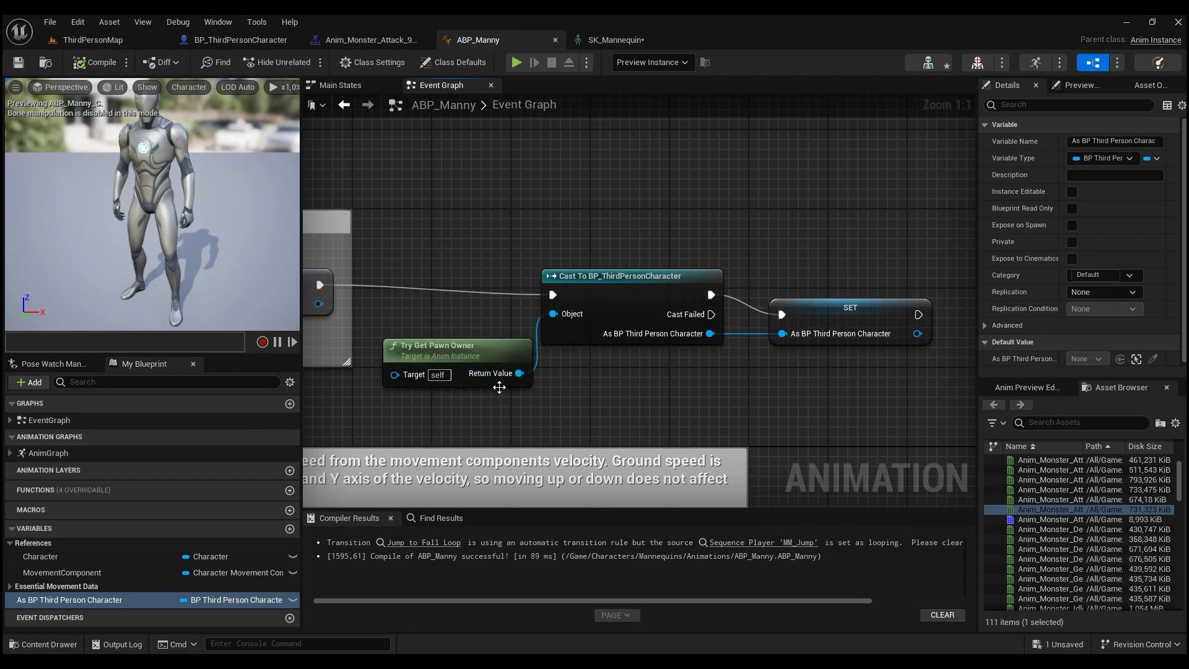
Add a Then 3 output to the Sequence and get M Attack from the character reference.
{"action": "scroll", "coordinate": [499, 387], "scroll_direction": "down", "scroll_amount": 3}
{"action": "right_click_drag", "start_coordinate": [499, 387], "coordinate": [535, 148]}
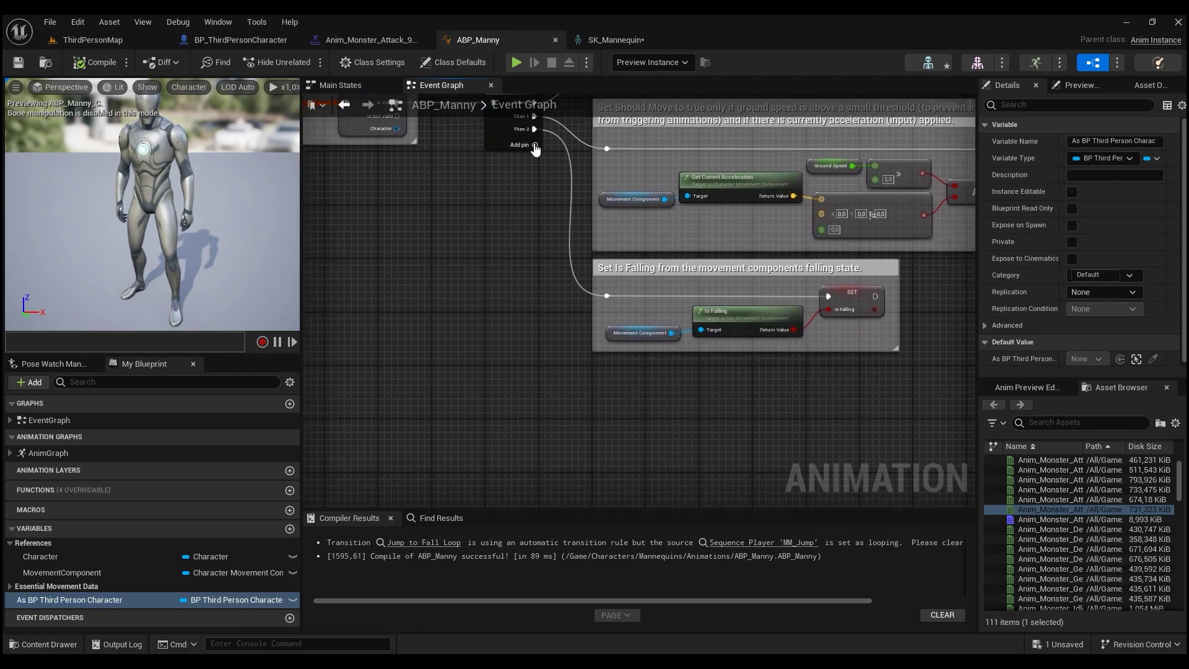
{"action": "left_click", "coordinate": [535, 146]}
{"action": "mouse_move", "coordinate": [71, 600]}
{"action": "left_mouse_down"}
{"action": "mouse_move", "coordinate": [142, 513]}
{"action": "mouse_move", "coordinate": [484, 430]}
{"action": "left_mouse_up"}
{"action": "left_click", "coordinate": [521, 449]}
{"action": "left_click_drag", "start_coordinate": [558, 433], "coordinate": [608, 433]}
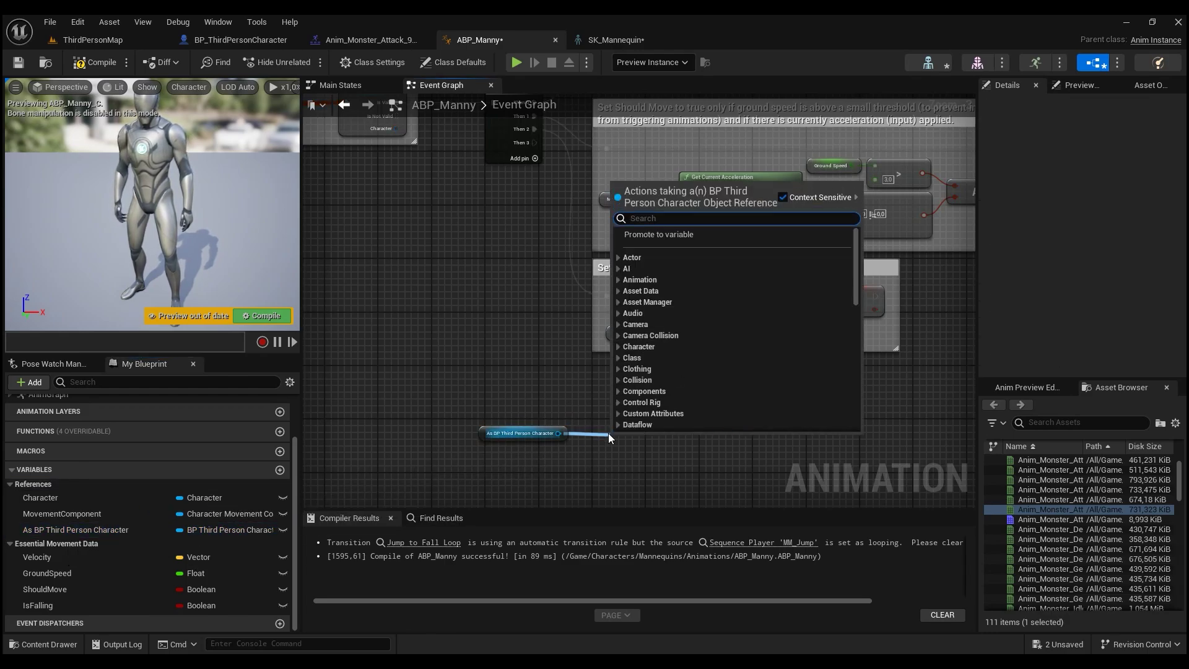
{"action": "type", "text": "attack"}
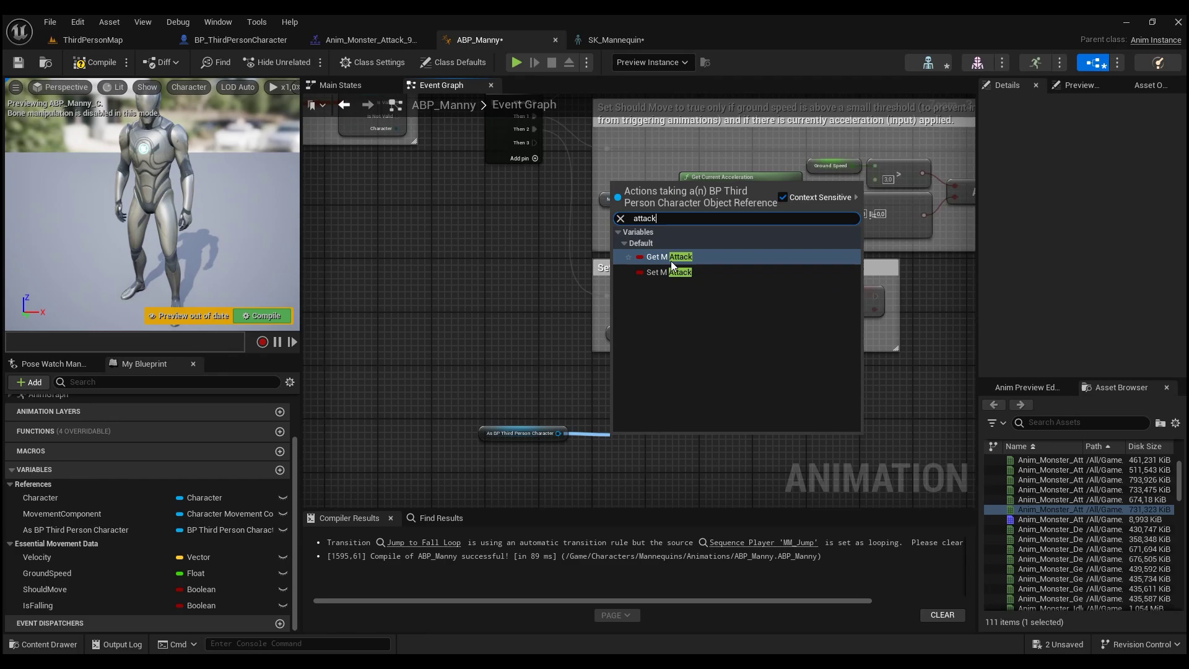
{"action": "left_click", "coordinate": [672, 260]}
Promote M Attack to an animation blueprint variable and set it from Then 3.
{"action": "scroll", "coordinate": [696, 449], "scroll_direction": "up", "scroll_amount": 2}
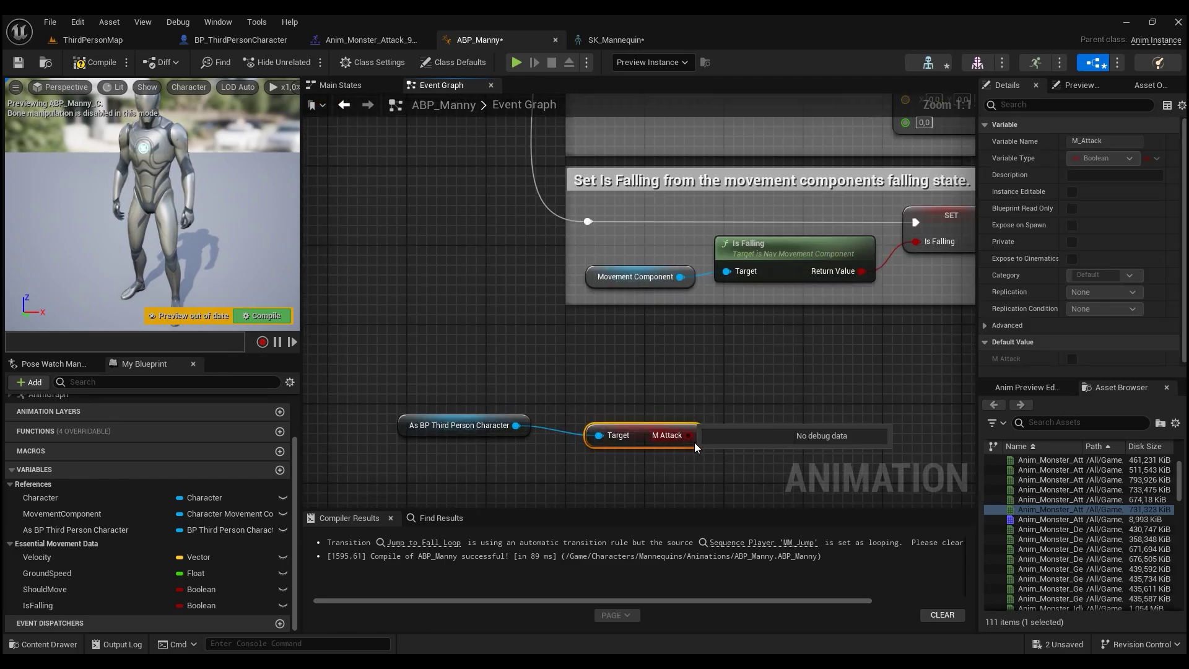
{"action": "left_click_drag", "start_coordinate": [689, 435], "coordinate": [764, 395]}
{"action": "left_click", "coordinate": [808, 438]}
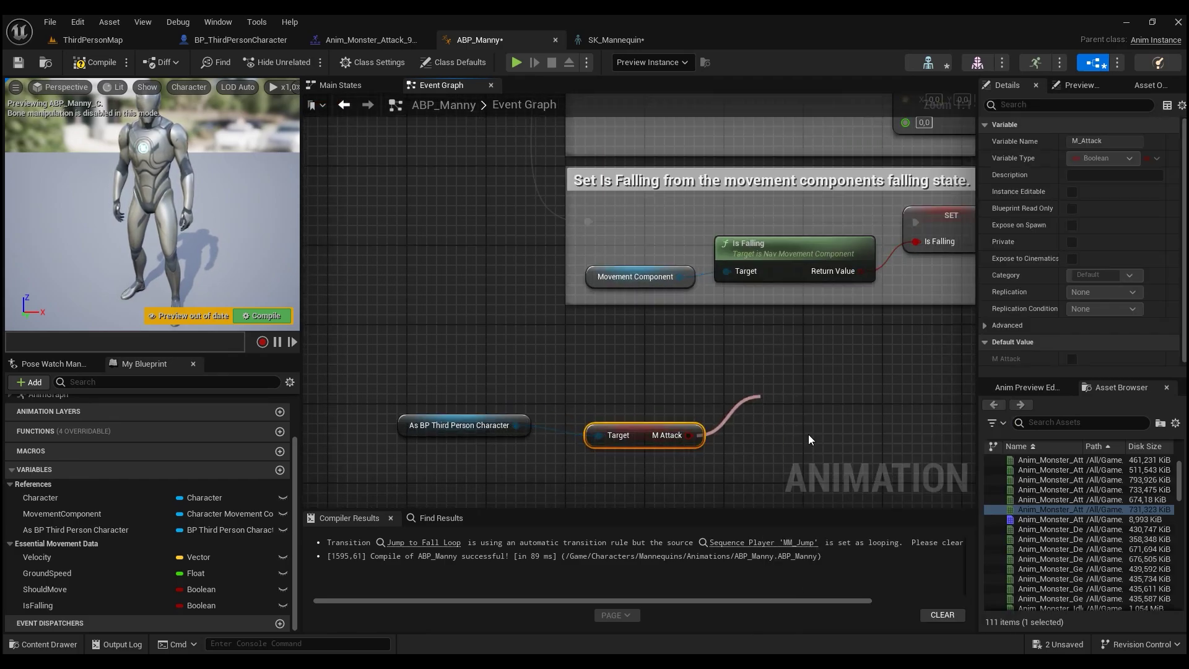
{"action": "right_click_drag", "start_coordinate": [672, 384], "coordinate": [537, 223]}
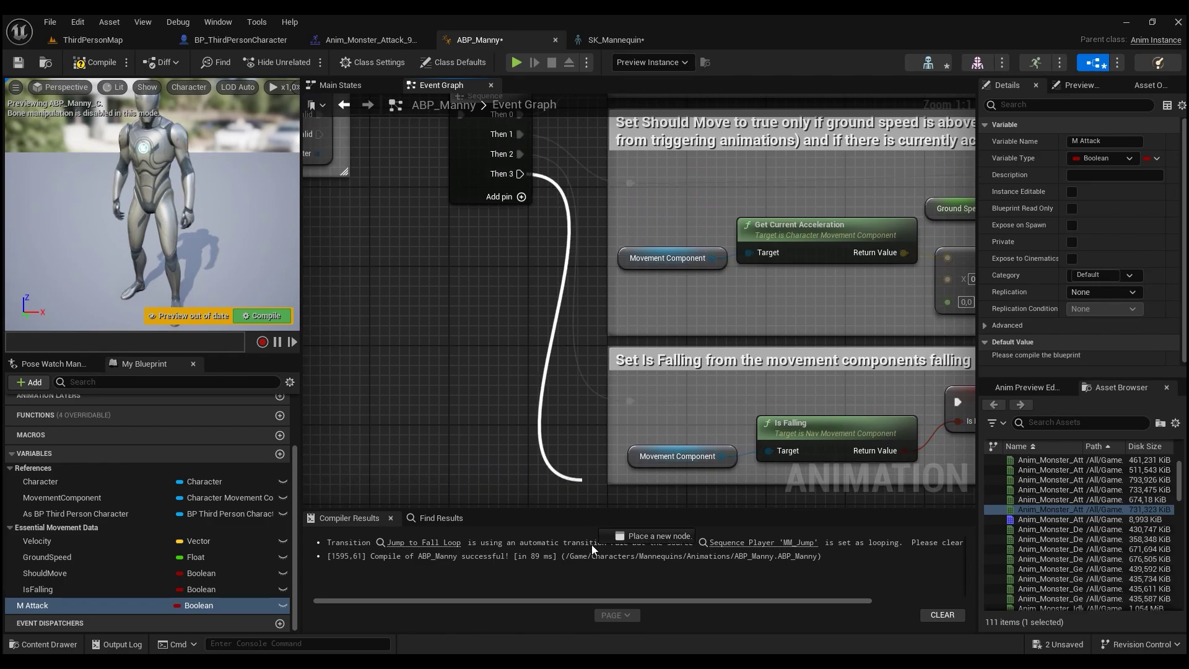
{"action": "left_click_drag", "start_coordinate": [522, 173], "coordinate": [808, 349]}
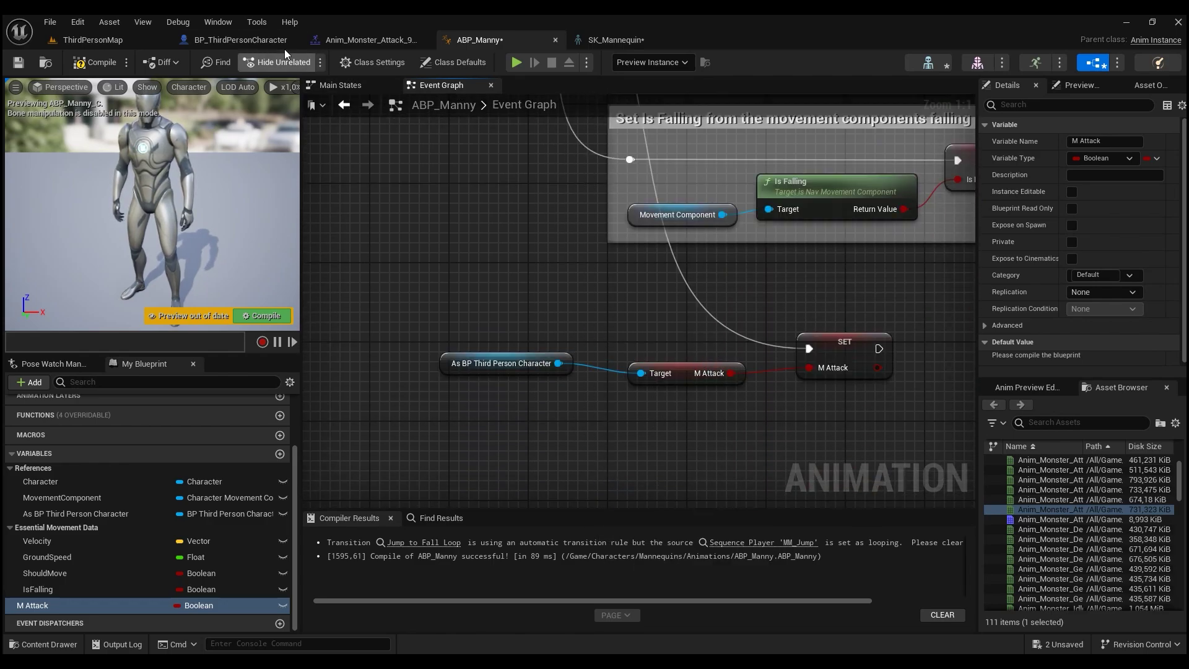
Compile and save ABP_Manny with the ctrl+S shortcut.
{"action": "left_click", "coordinate": [286, 42]}
{"action": "left_click", "coordinate": [535, 38]}
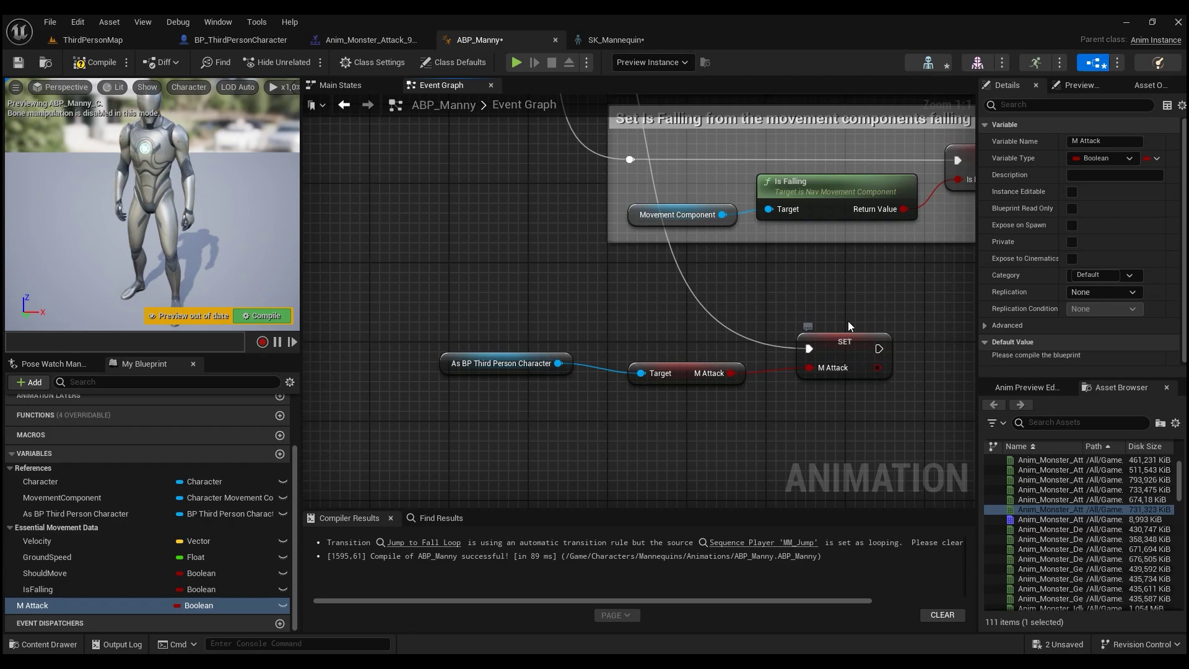
{"action": "right_click_drag", "start_coordinate": [849, 327], "coordinate": [768, 417]}
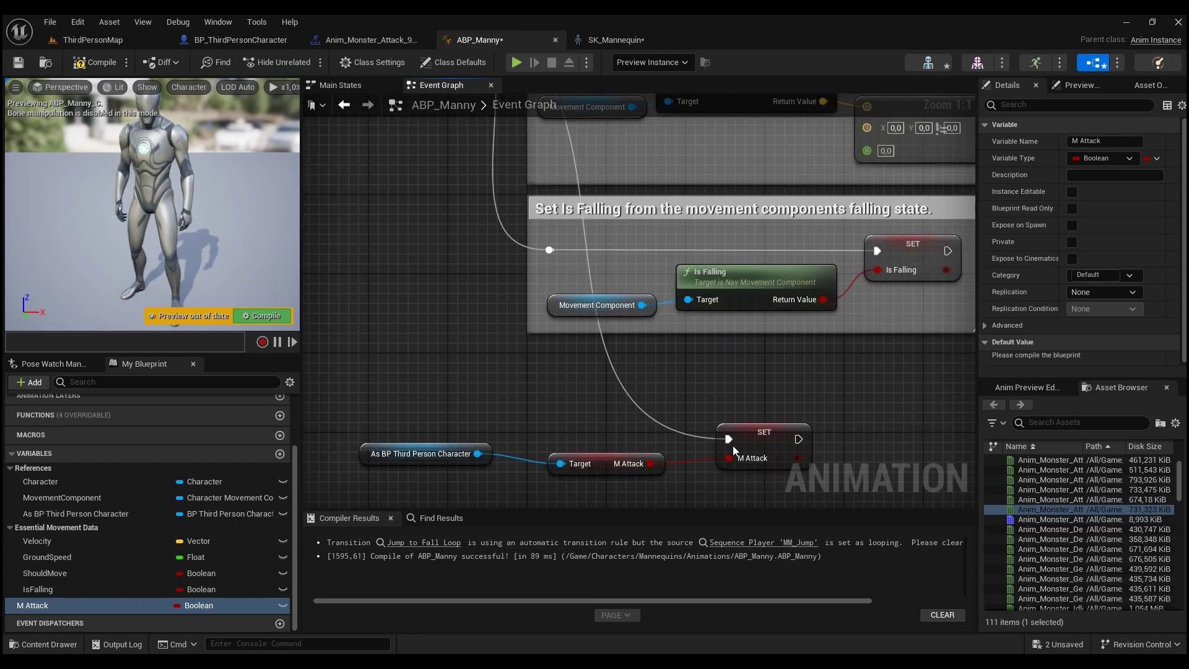
{"action": "key", "text": "ctrl+s"}
Add a new Attack state linked from Idle in Locomotion.
{"action": "key", "text": "alt+Left"}
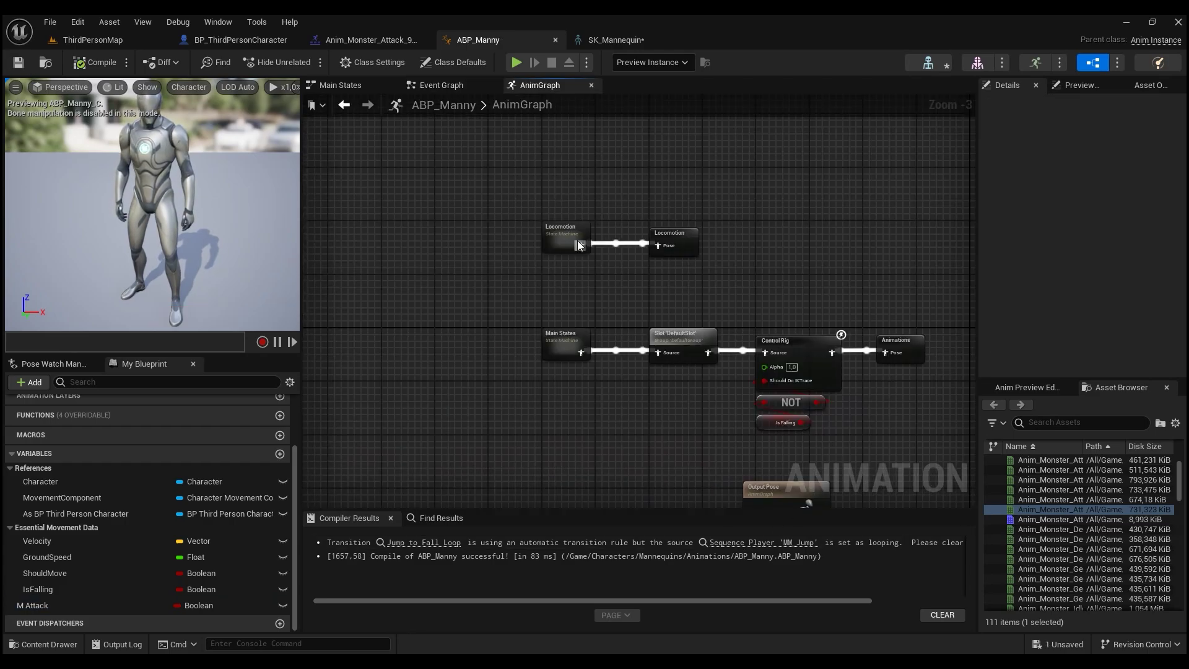
{"action": "right_click_drag", "start_coordinate": [569, 237], "coordinate": [654, 454]}
{"action": "left_click_drag", "start_coordinate": [572, 410], "coordinate": [574, 322]}
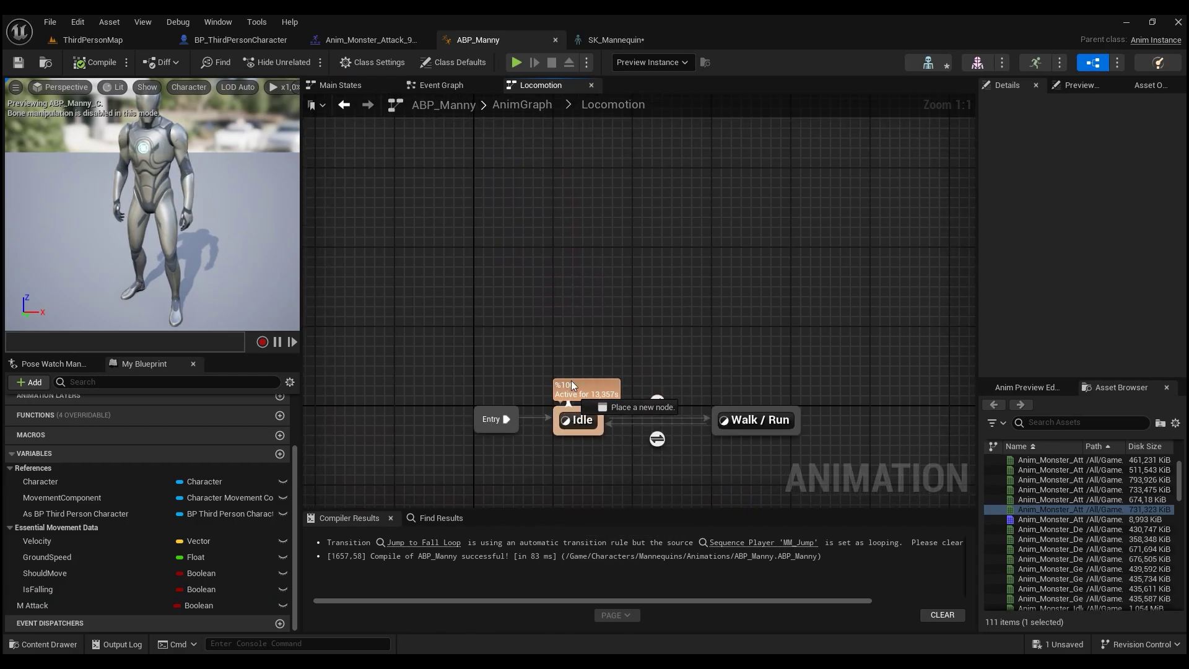
{"action": "left_click", "coordinate": [612, 347]}
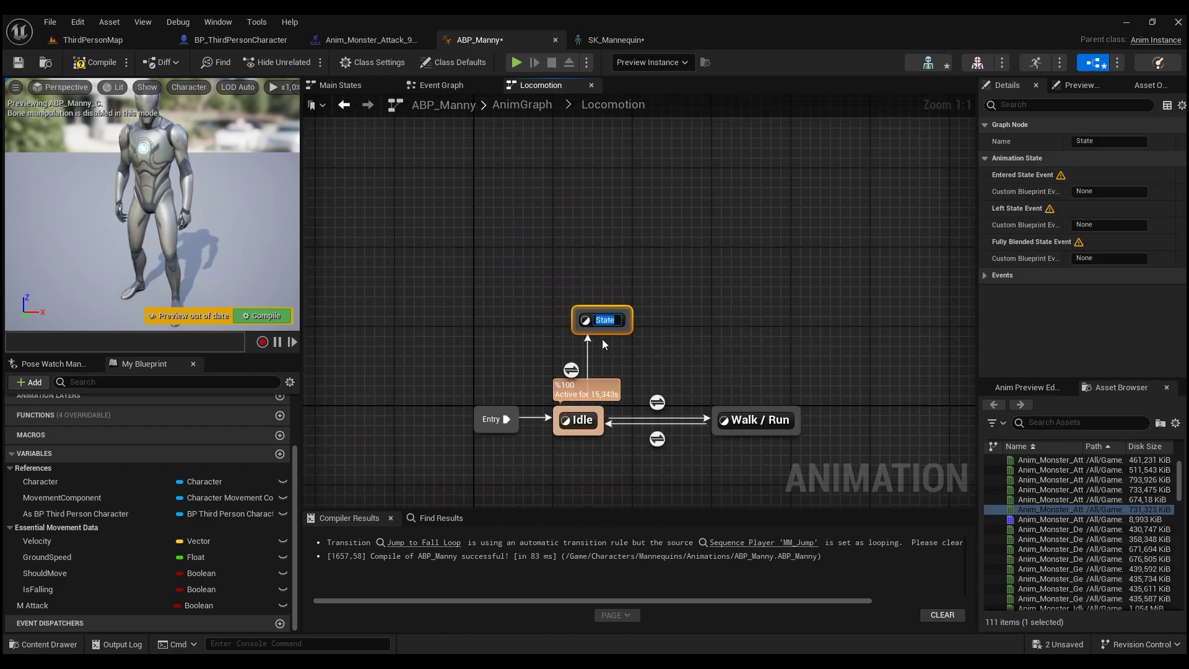
{"action": "type", "text": "Attack"}
{"action": "key", "text": "Return"}
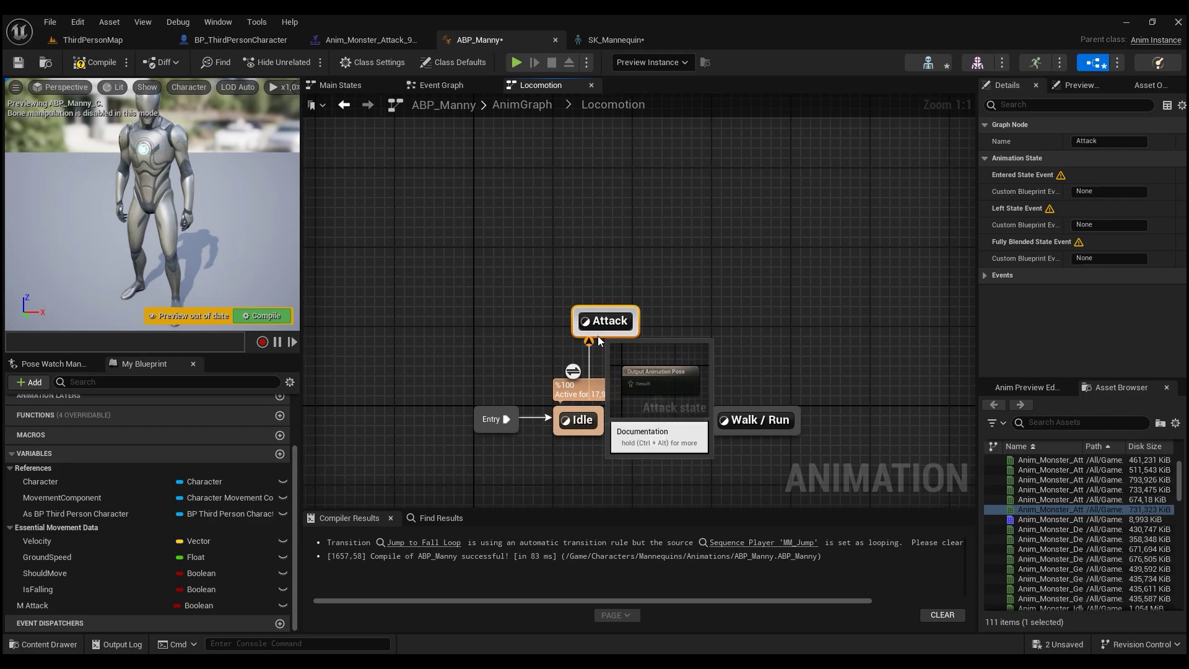
Draw the Attack-to-Idle transition and make M Attack the Idle-to-Attack rule.
{"action": "left_click_drag", "start_coordinate": [601, 335], "coordinate": [596, 410]}
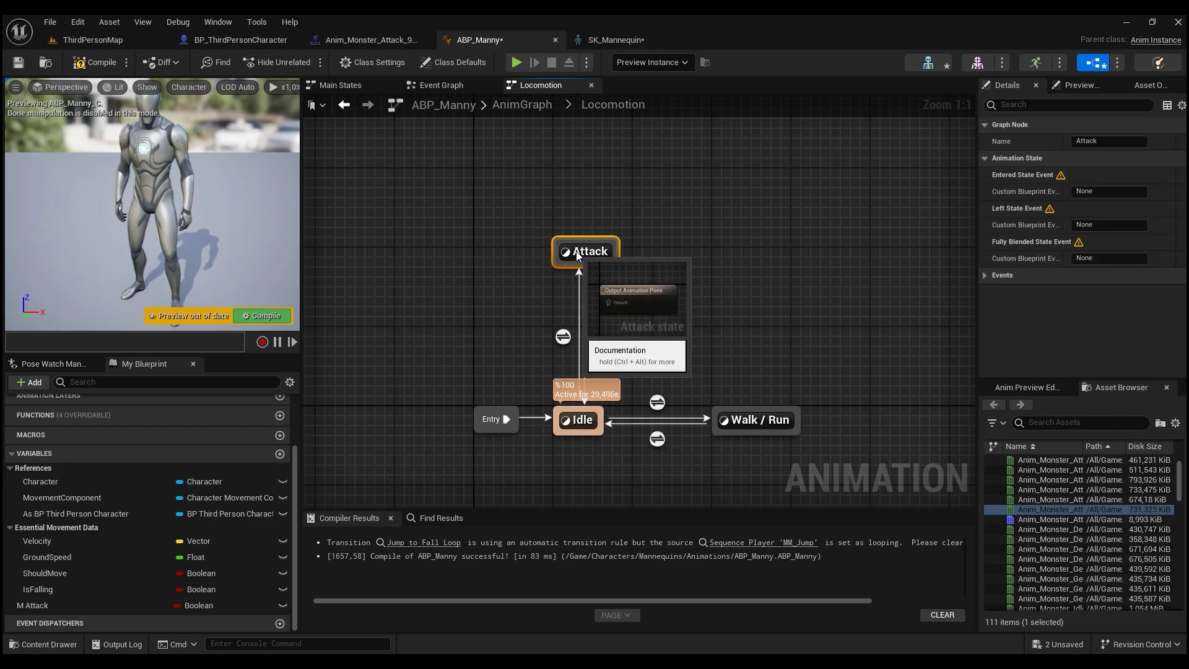
{"action": "double_click", "coordinate": [573, 371]}
{"action": "left_click_drag", "start_coordinate": [32, 606], "coordinate": [722, 327]}
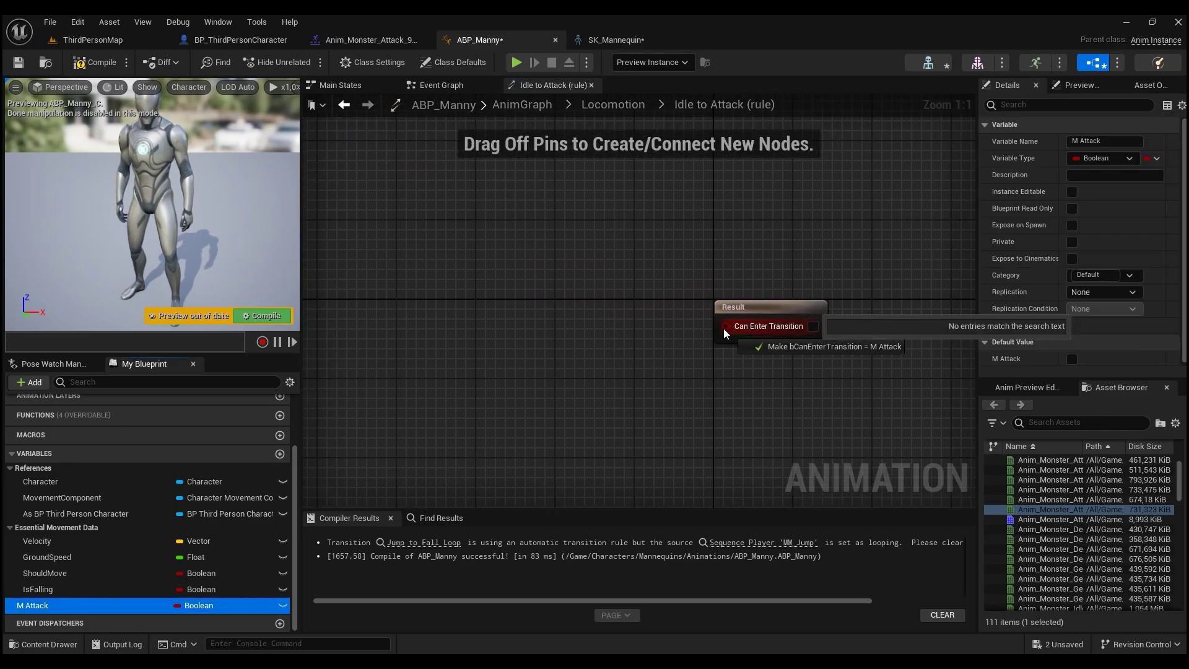
{"action": "left_click", "coordinate": [623, 111]}
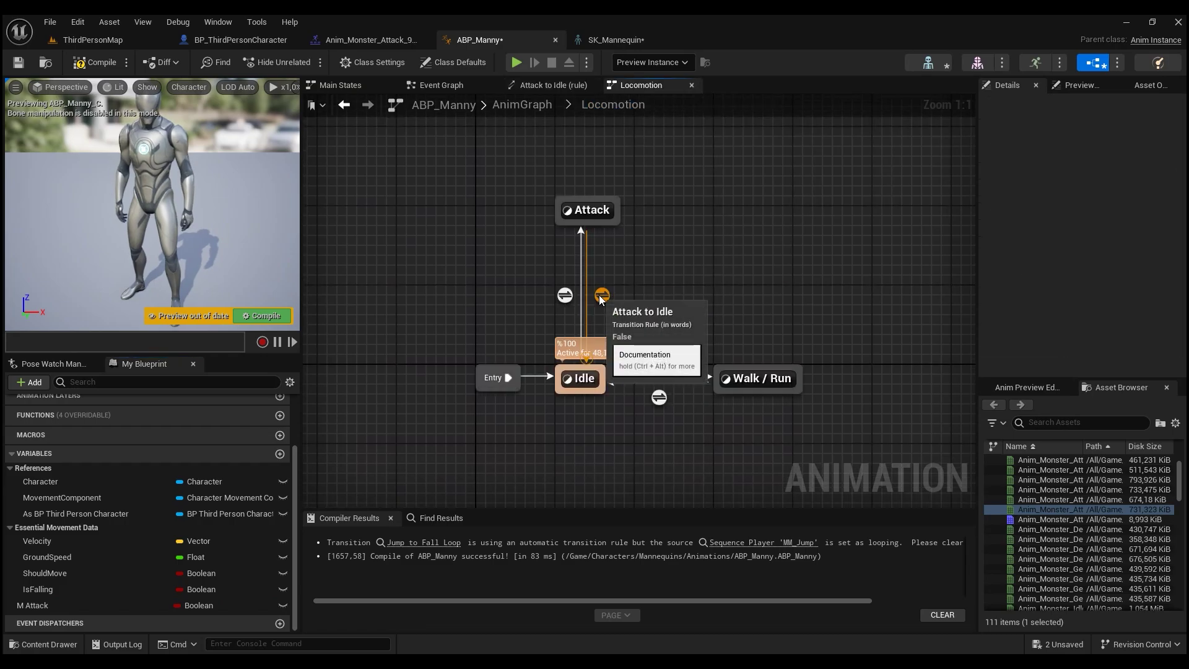
Set the Attack-to-Idle rule to NOT M Attack and open the Attack state graph.
{"action": "double_click", "coordinate": [573, 297]}
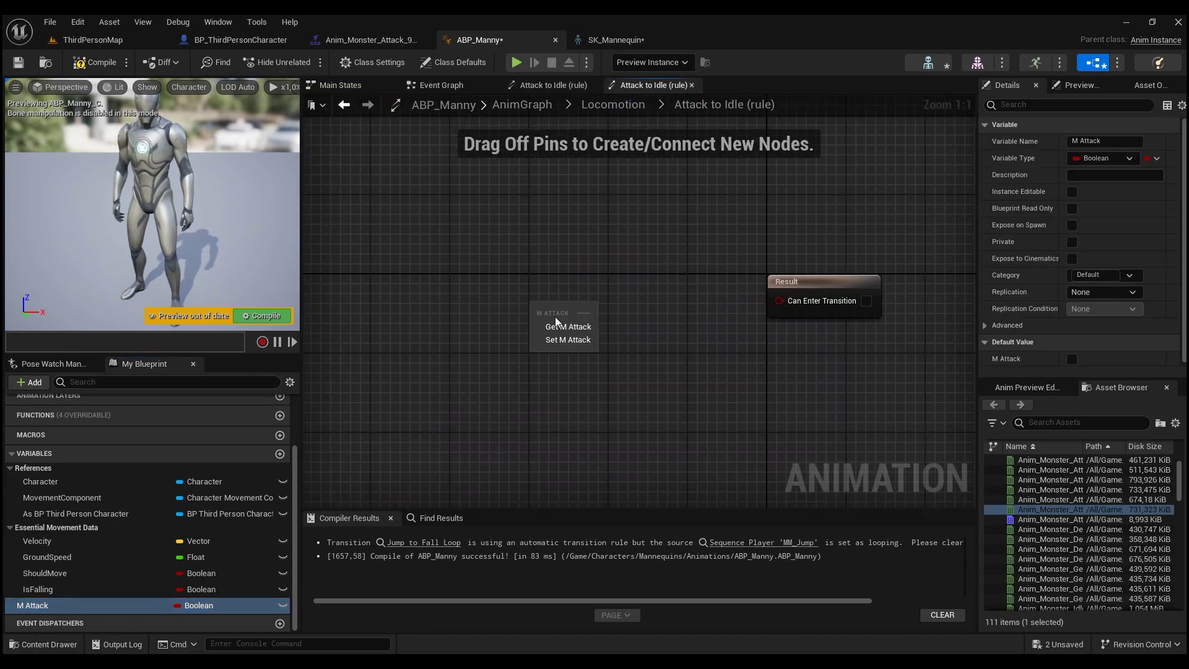
{"action": "mouse_move", "coordinate": [37, 605]}
{"action": "left_mouse_down", "text": "ctrl"}
{"action": "mouse_move", "coordinate": [560, 306]}
{"action": "mouse_move", "coordinate": [618, 303]}
{"action": "left_mouse_up", "text": "ctrl"}
{"action": "type", "text": "not bo"}
{"action": "key", "text": "Return"}
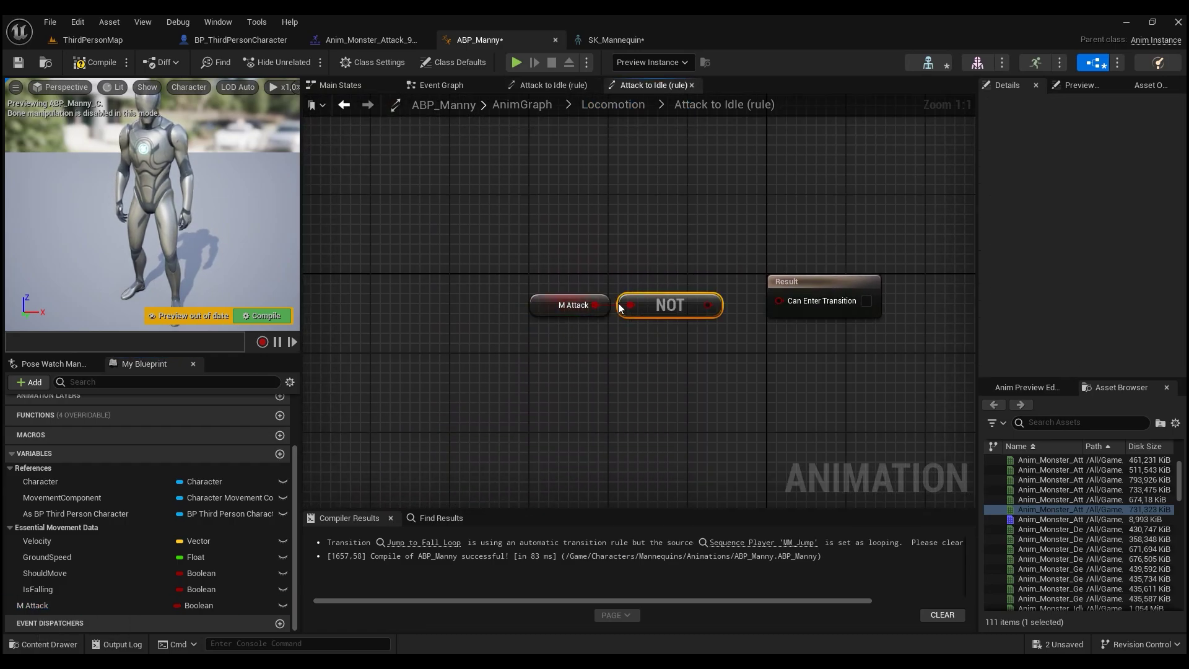
{"action": "left_click_drag", "start_coordinate": [708, 305], "coordinate": [782, 300]}
{"action": "left_click", "coordinate": [644, 104]}
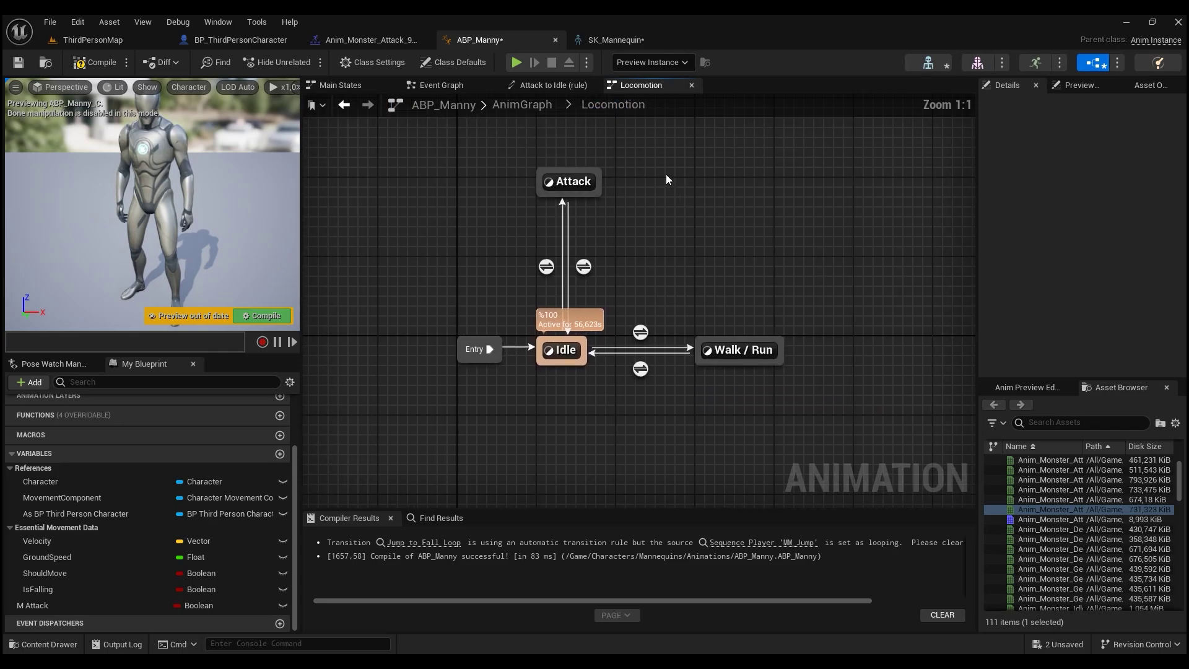
{"action": "double_click", "coordinate": [576, 180]}
{"action": "mouse_move", "coordinate": [1062, 496]}
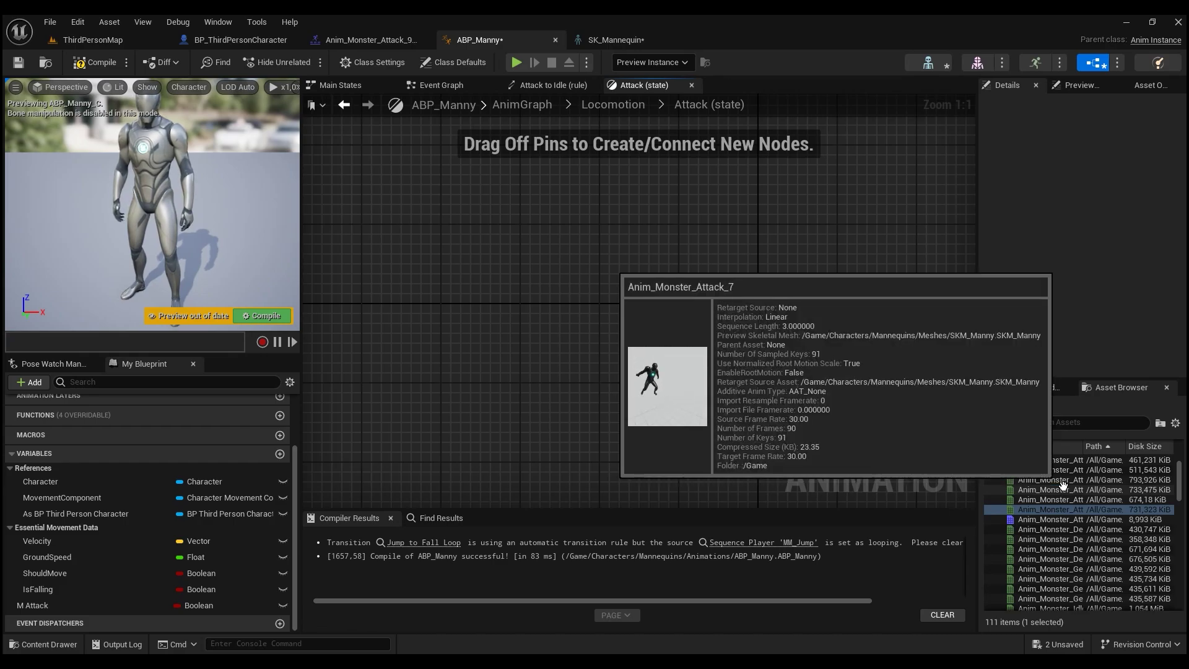
Feed Anim_Monster_Attack_2 into Blend Poses 0 of a new Layered blend per bone node.
{"action": "scroll", "coordinate": [1063, 485], "scroll_direction": "up", "scroll_amount": 2}
{"action": "left_click_drag", "start_coordinate": [1053, 480], "coordinate": [651, 307]}
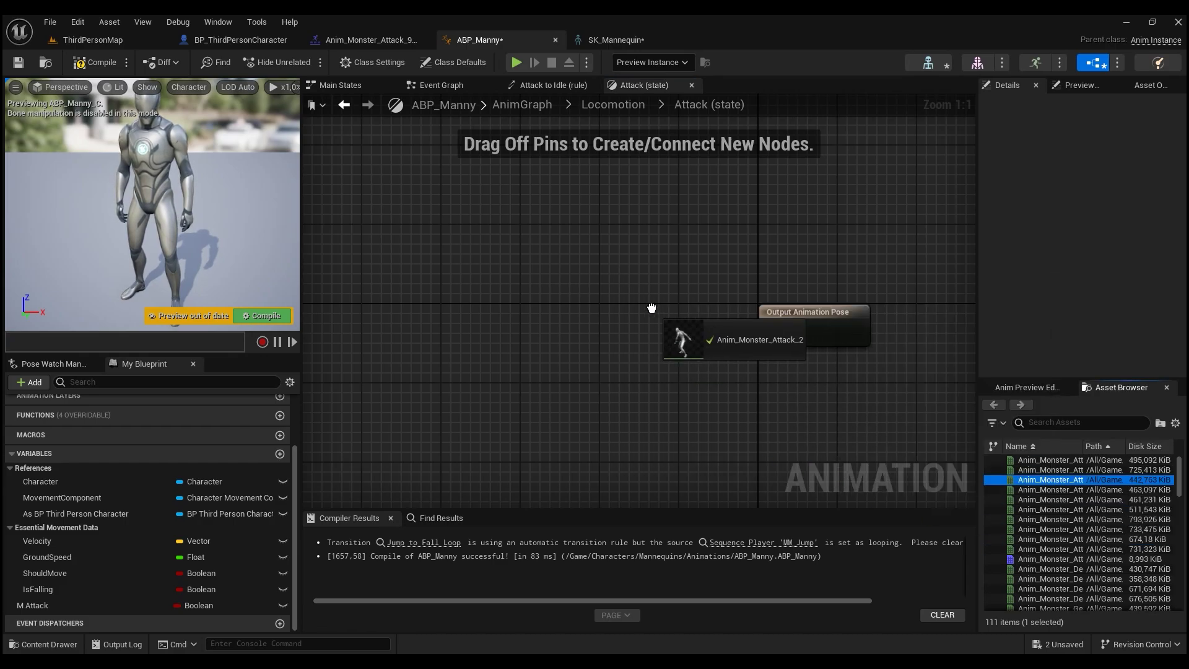
{"action": "left_click_drag", "start_coordinate": [618, 379], "coordinate": [727, 294]}
{"action": "type", "text": "layered"}
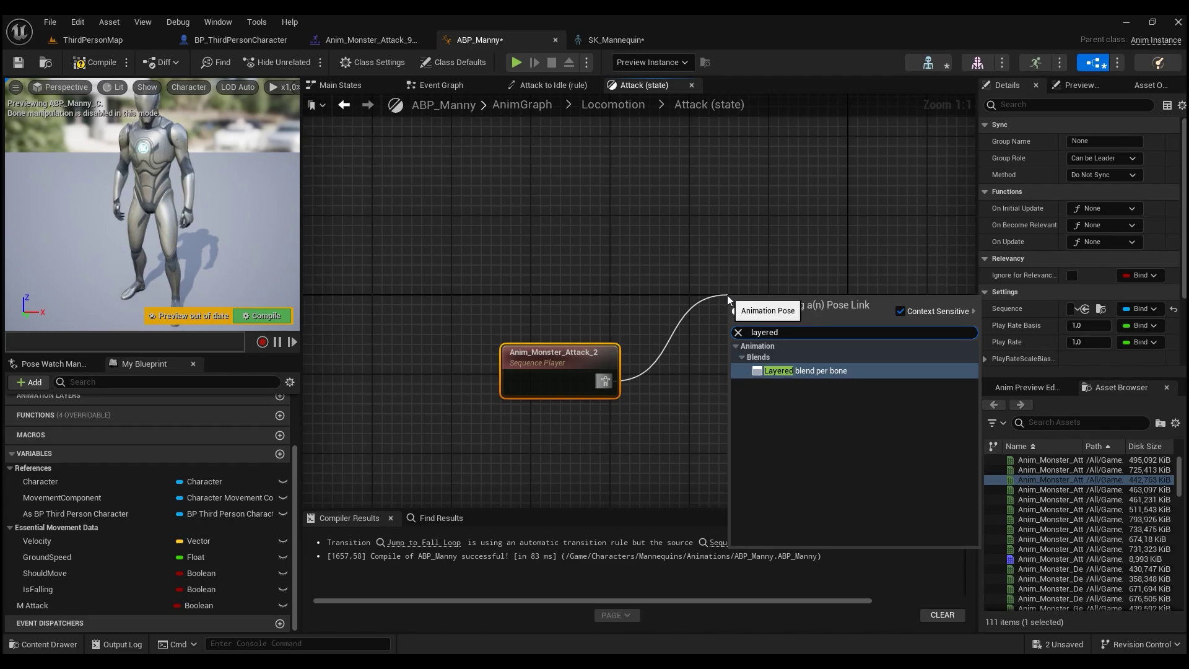
{"action": "key", "text": "Return"}
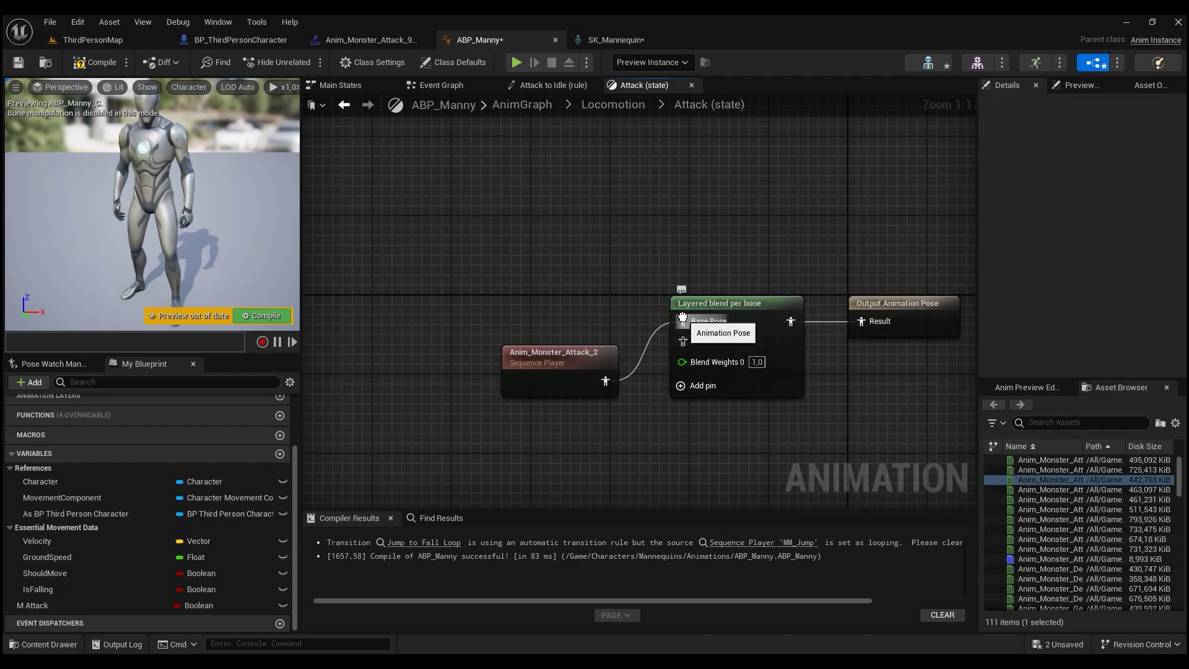
{"action": "left_click_drag", "start_coordinate": [683, 320], "coordinate": [685, 342], "text": "ctrl"}
{"action": "right_click_drag", "start_coordinate": [674, 265], "coordinate": [696, 288]}
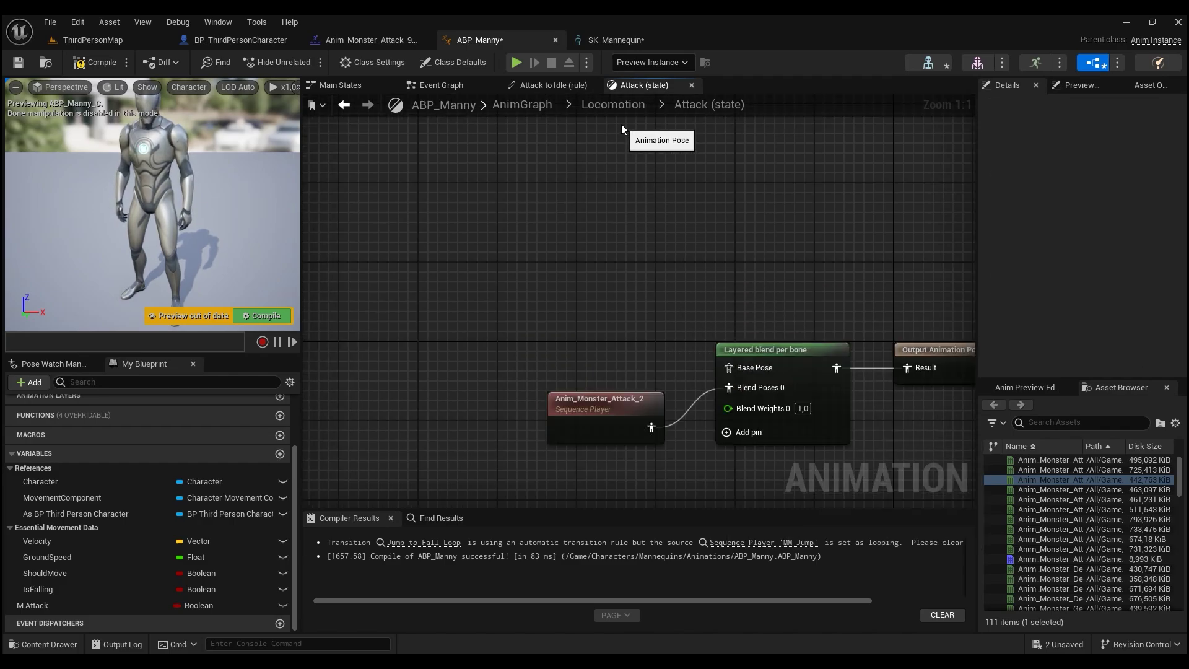
{"action": "left_click", "coordinate": [442, 85]}
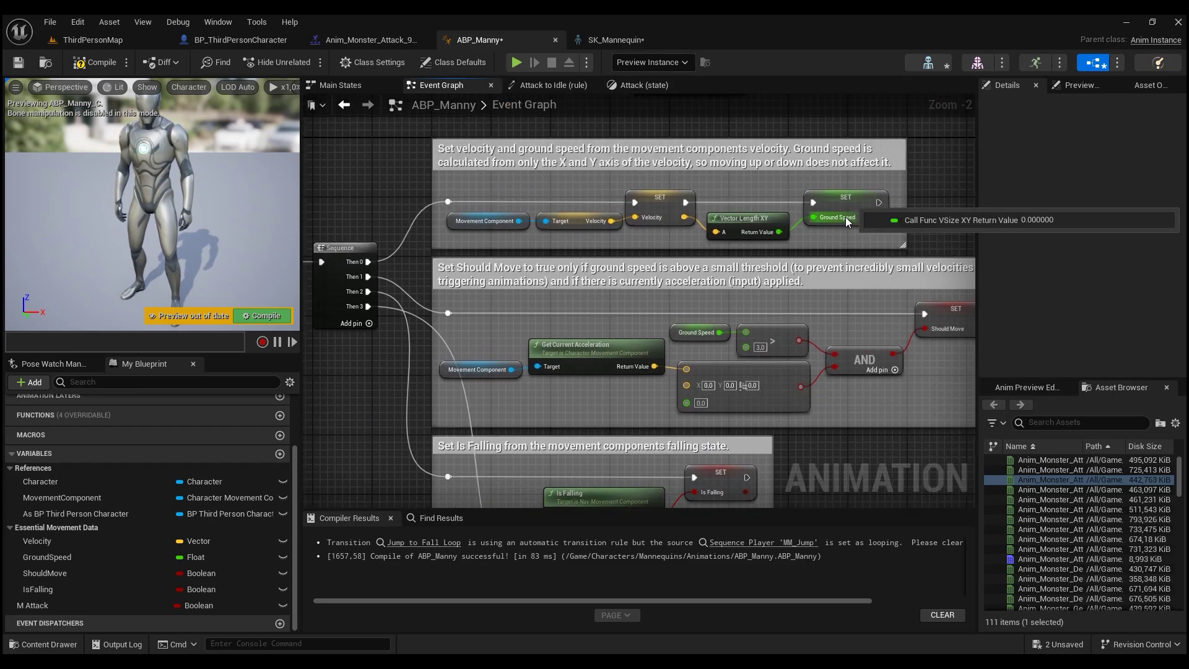
Open BS_MM_WalkRun from the Content Drawer and preview it from walking to running speed.
{"action": "key", "text": "ctrl+space"}
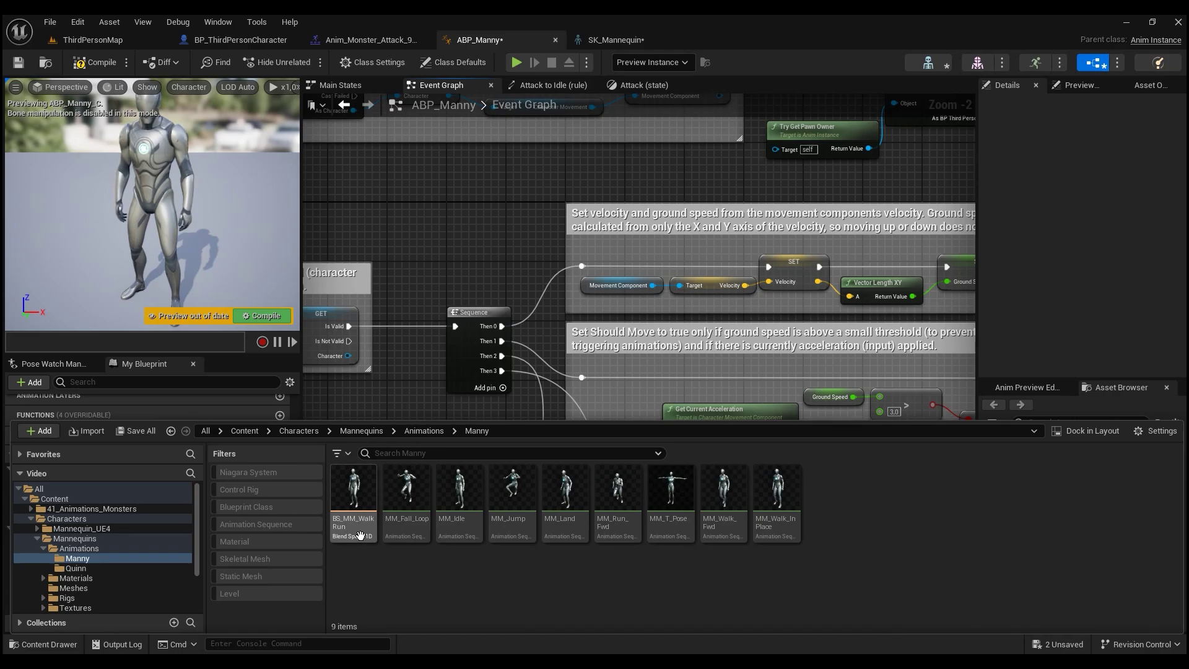
{"action": "double_click", "coordinate": [358, 517]}
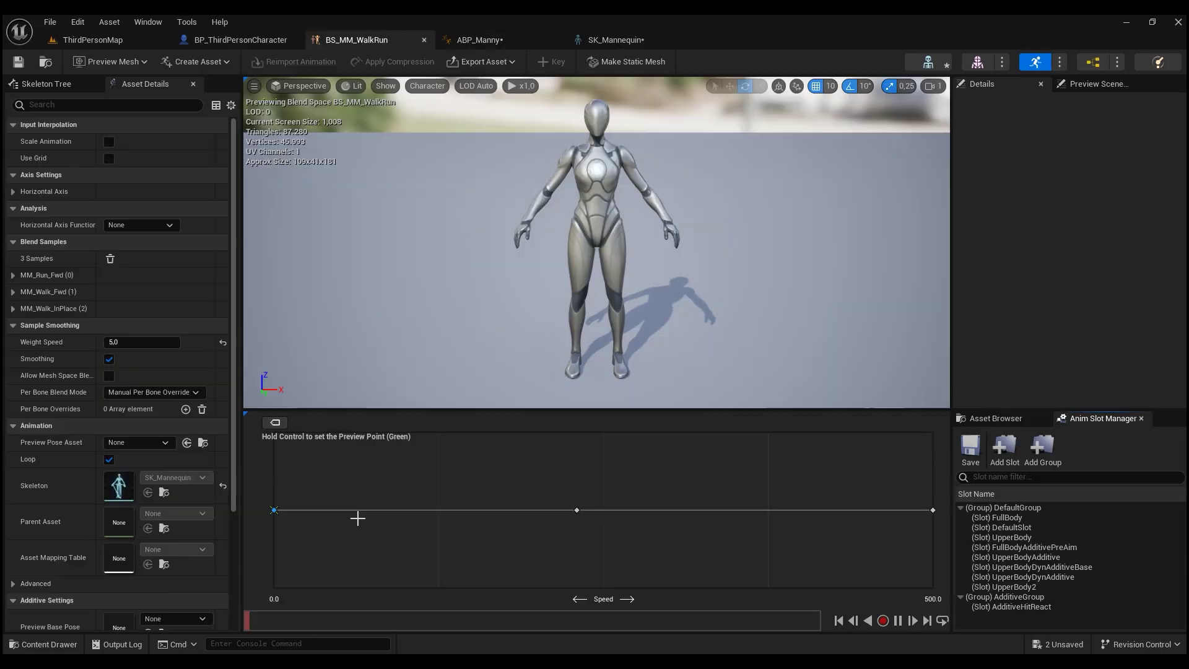
{"action": "key", "text": "ctrl"}
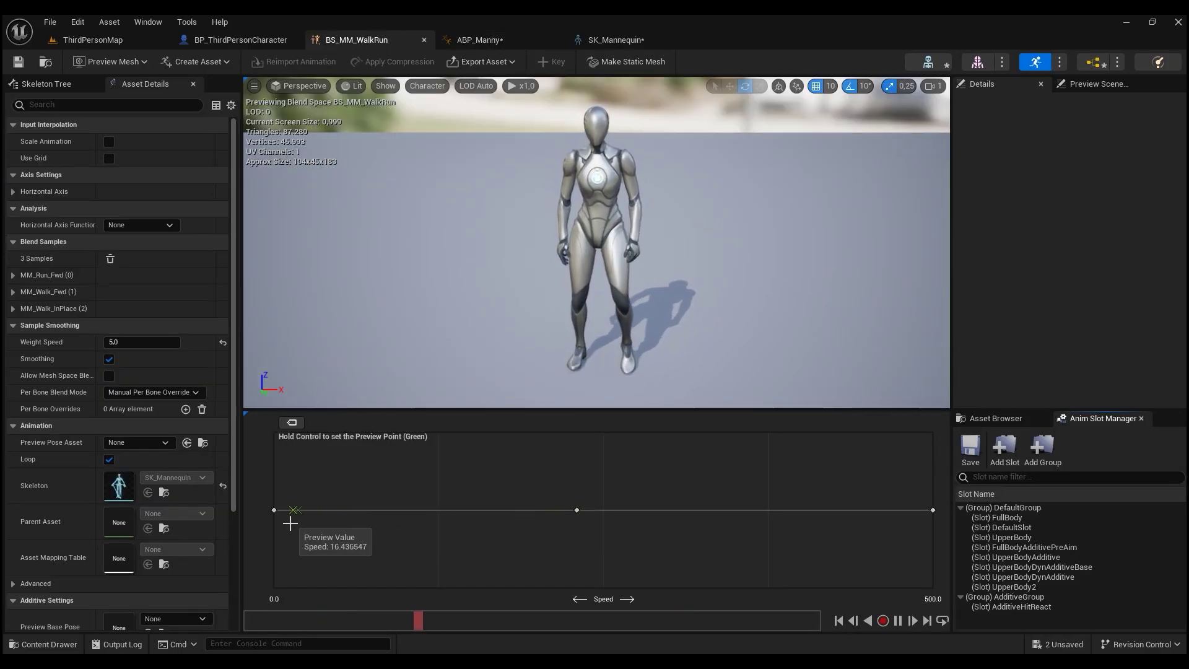
{"action": "key", "text": "ctrl"}
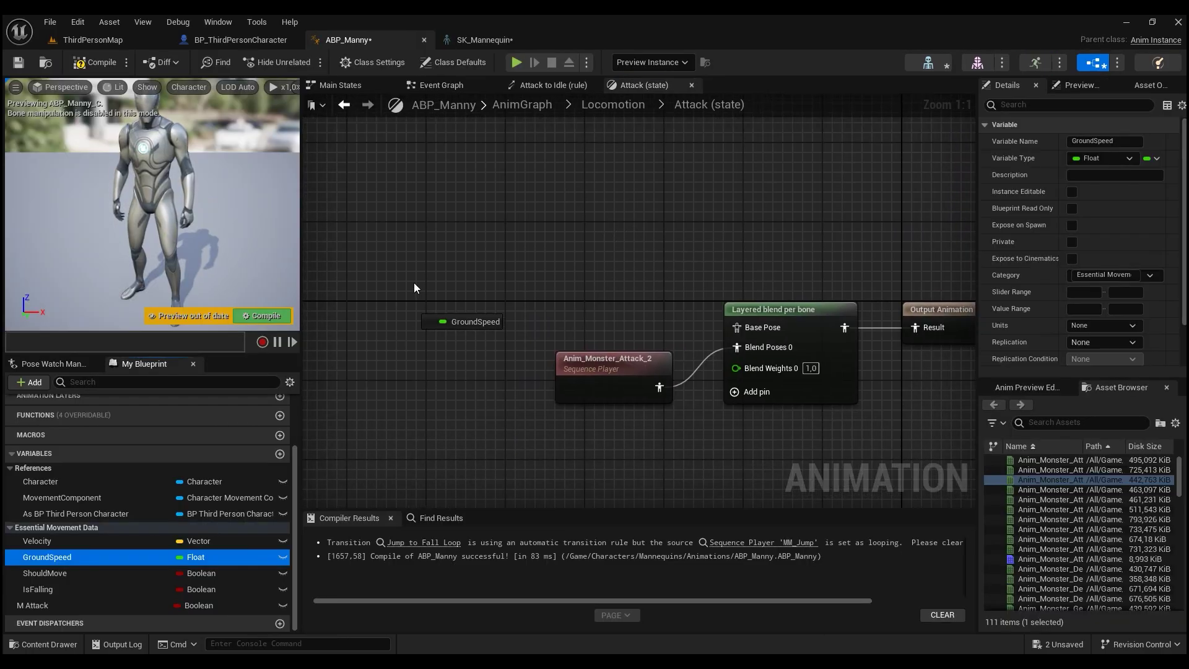
Drive a BS_MM_WalkRun blend space with Ground Speed into the base pose, then compile and save.
{"action": "left_click_drag", "start_coordinate": [47, 557], "coordinate": [465, 261]}
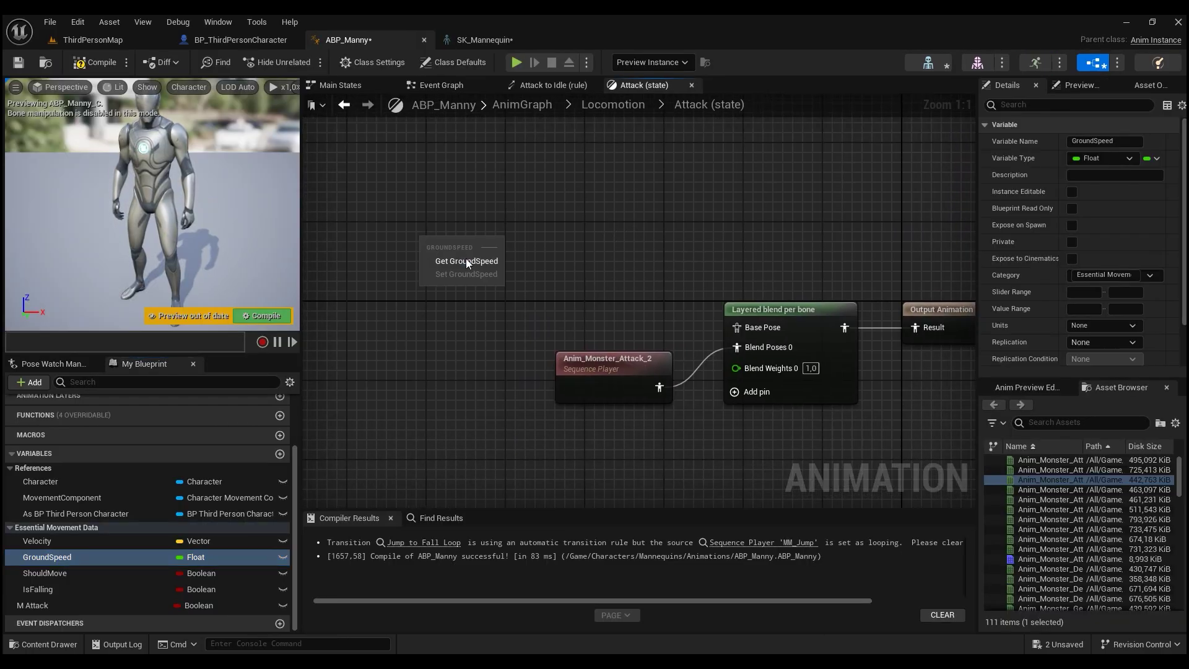
{"action": "left_click", "coordinate": [465, 261]}
{"action": "left_click", "coordinate": [1084, 422]}
{"action": "type", "text": "bl"}
{"action": "mouse_move", "coordinate": [1048, 460]}
{"action": "left_mouse_down"}
{"action": "mouse_move", "coordinate": [650, 248]}
{"action": "mouse_move", "coordinate": [622, 197]}
{"action": "left_mouse_up"}
{"action": "left_click", "coordinate": [96, 62]}
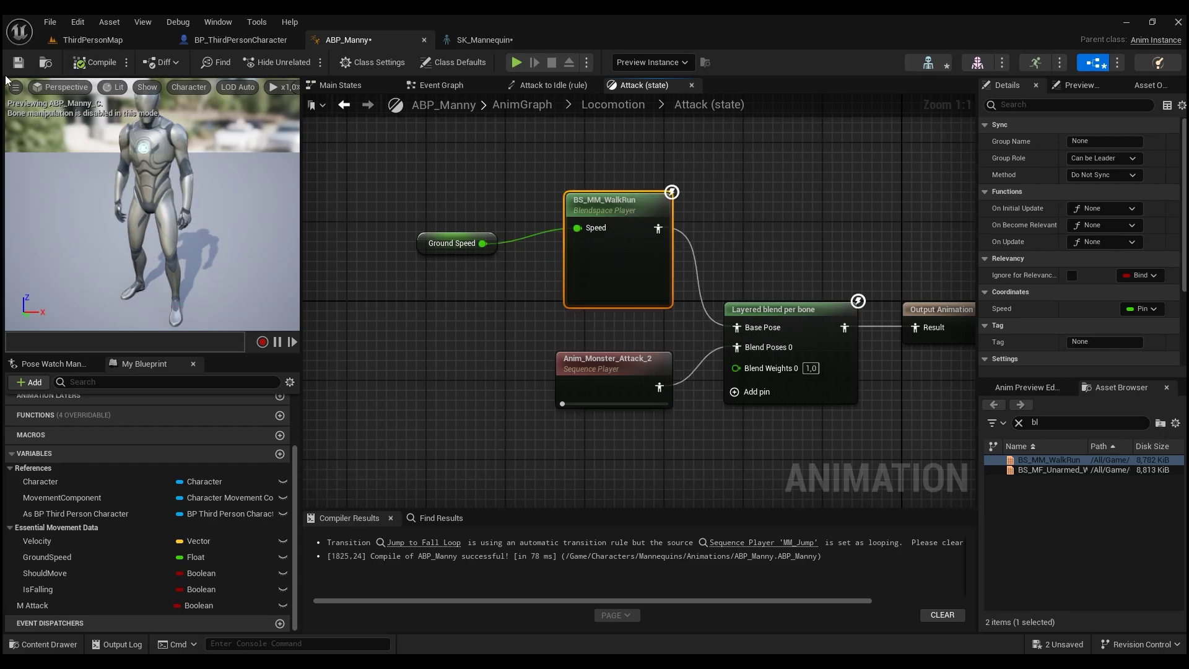
{"action": "left_click", "coordinate": [25, 62]}
{"action": "key", "text": "Home"}
Give the Layered blend per bone a branch filter on bone spine_01 and save.
{"action": "left_click", "coordinate": [711, 321]}
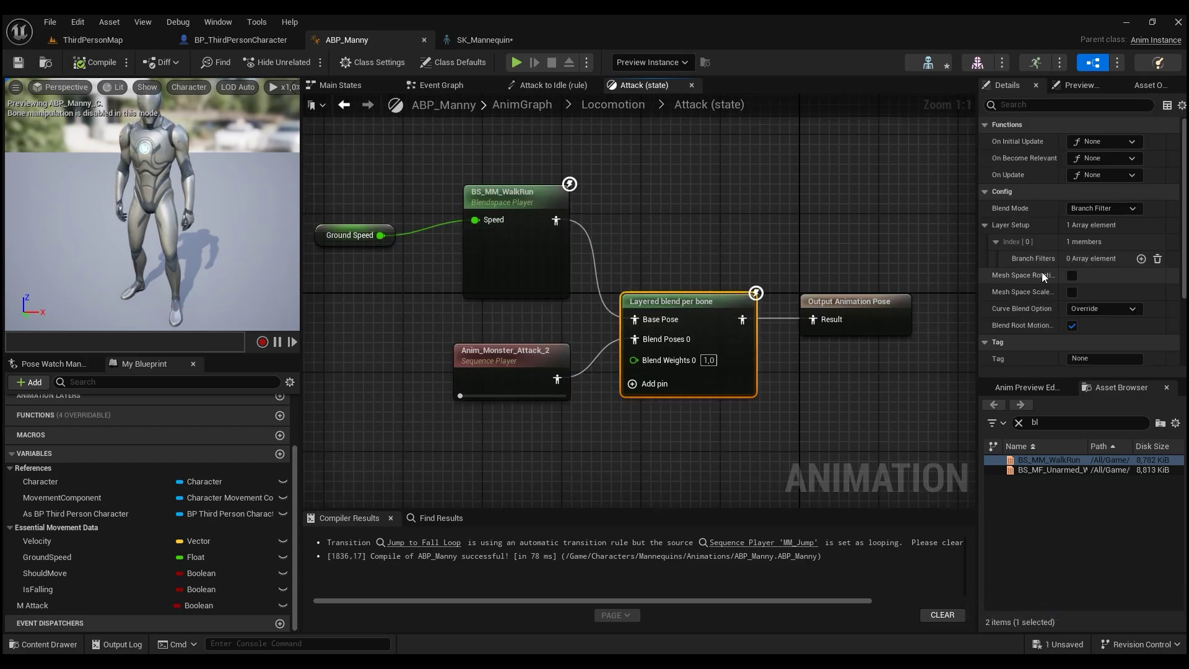
{"action": "left_click", "coordinate": [996, 243]}
{"action": "left_click", "coordinate": [1140, 258]}
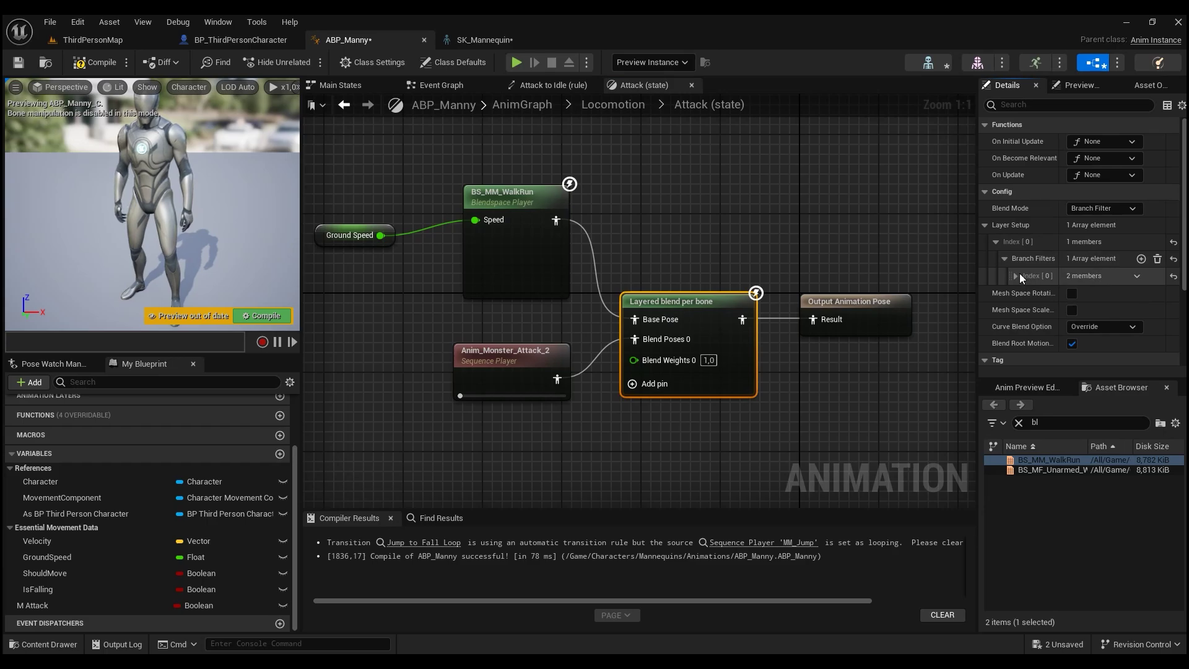
{"action": "left_click", "coordinate": [1018, 276]}
{"action": "left_click", "coordinate": [1072, 294]}
{"action": "type", "text": "spine_01"}
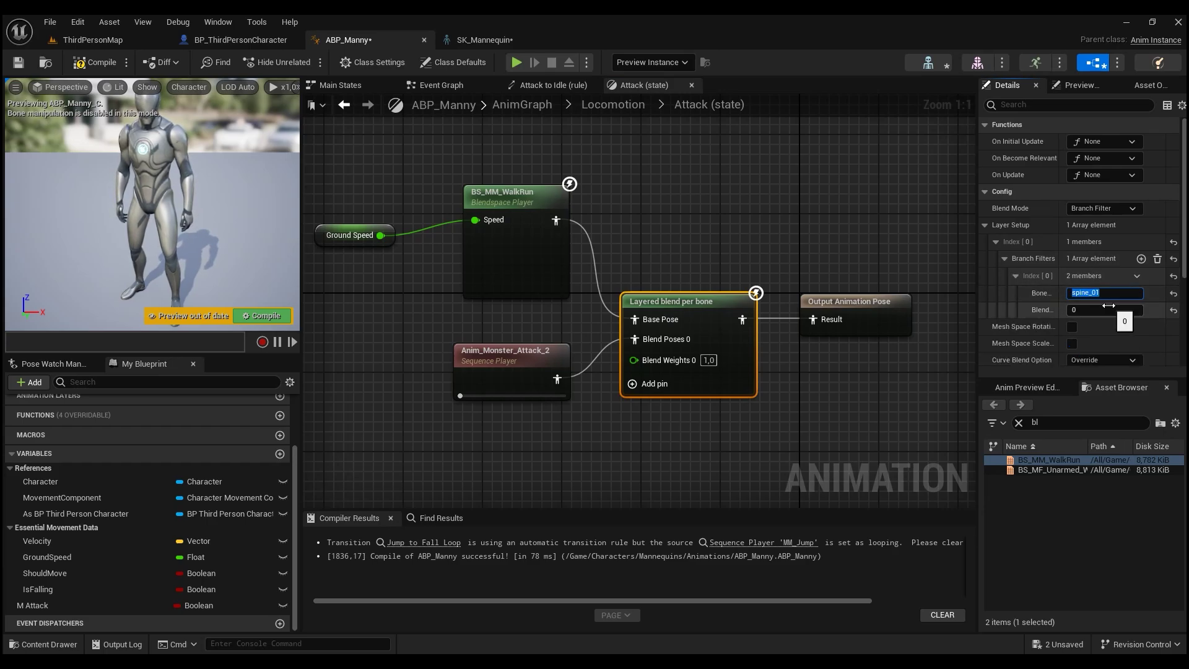
{"action": "key", "text": "ctrl+s"}
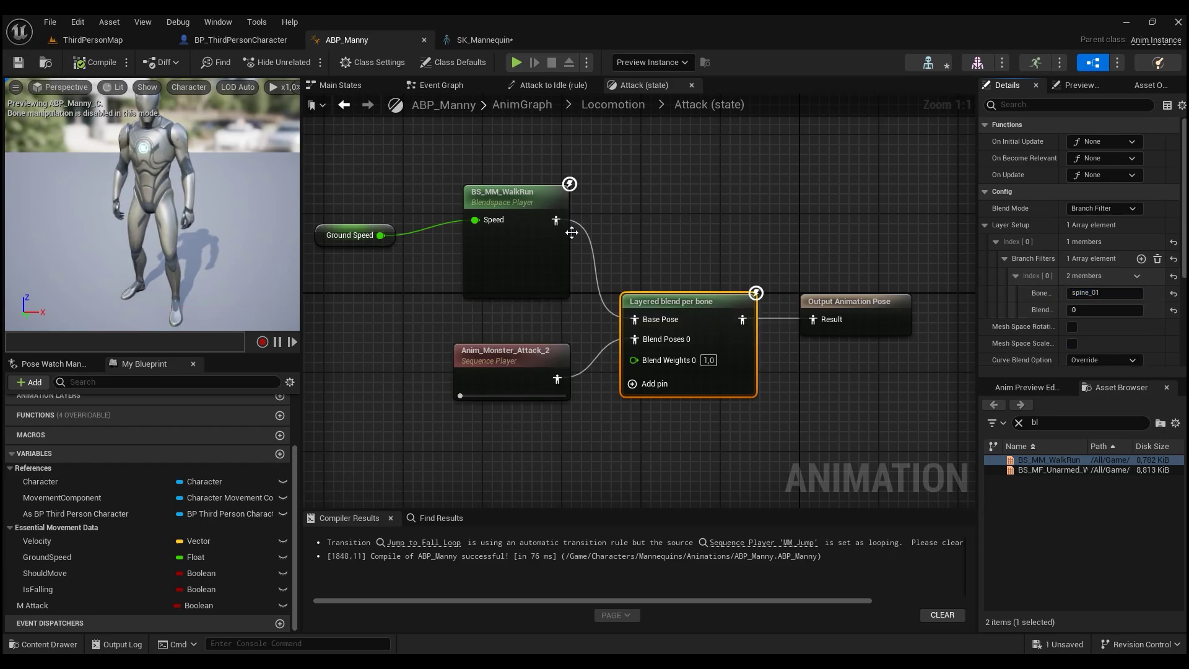
Delete the Layered blend per bone, wire Anim_Monster_Attack_2 straight to the output pose, and save.
{"action": "right_click_drag", "start_coordinate": [664, 225], "coordinate": [715, 286]}
{"action": "key", "text": "Delete"}
{"action": "key", "text": "ctrl+z"}
{"action": "left_click", "coordinate": [722, 363]}
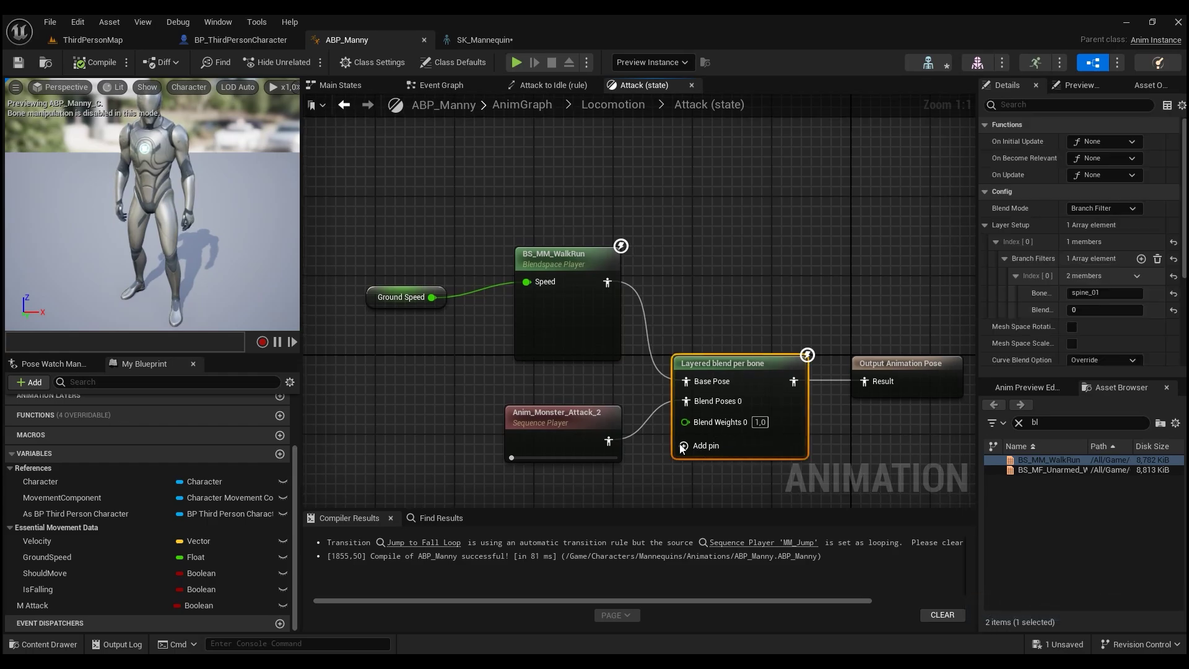
{"action": "key", "text": "Delete"}
{"action": "left_click_drag", "start_coordinate": [607, 441], "coordinate": [868, 386]}
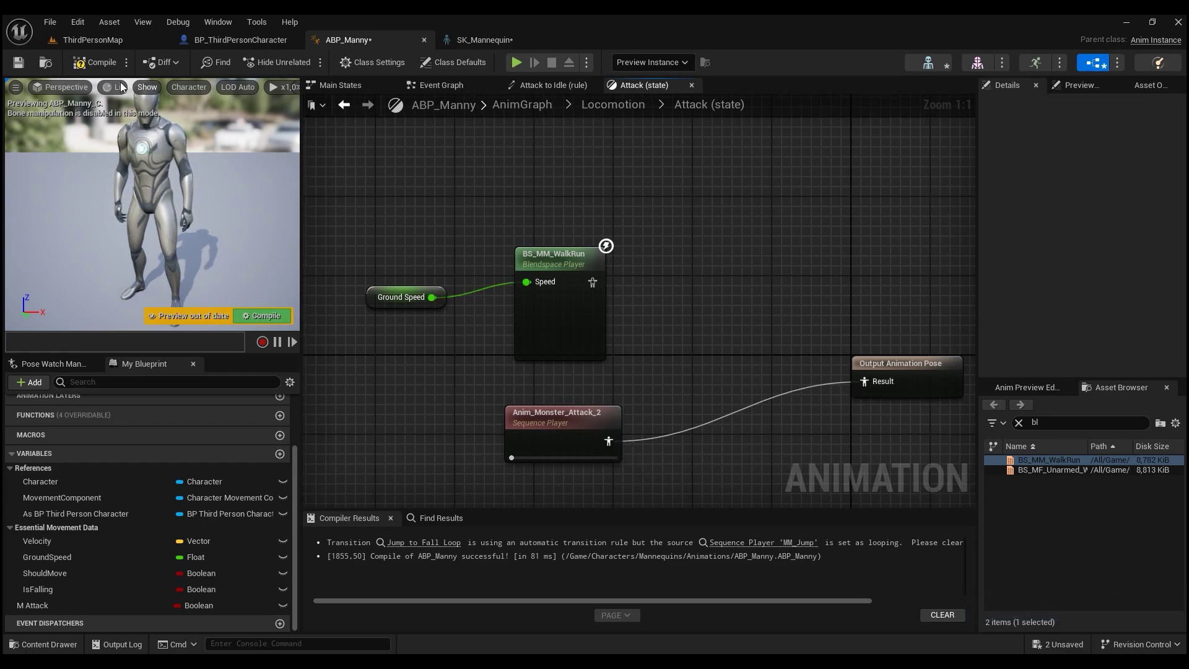
{"action": "key", "text": "ctrl+s"}
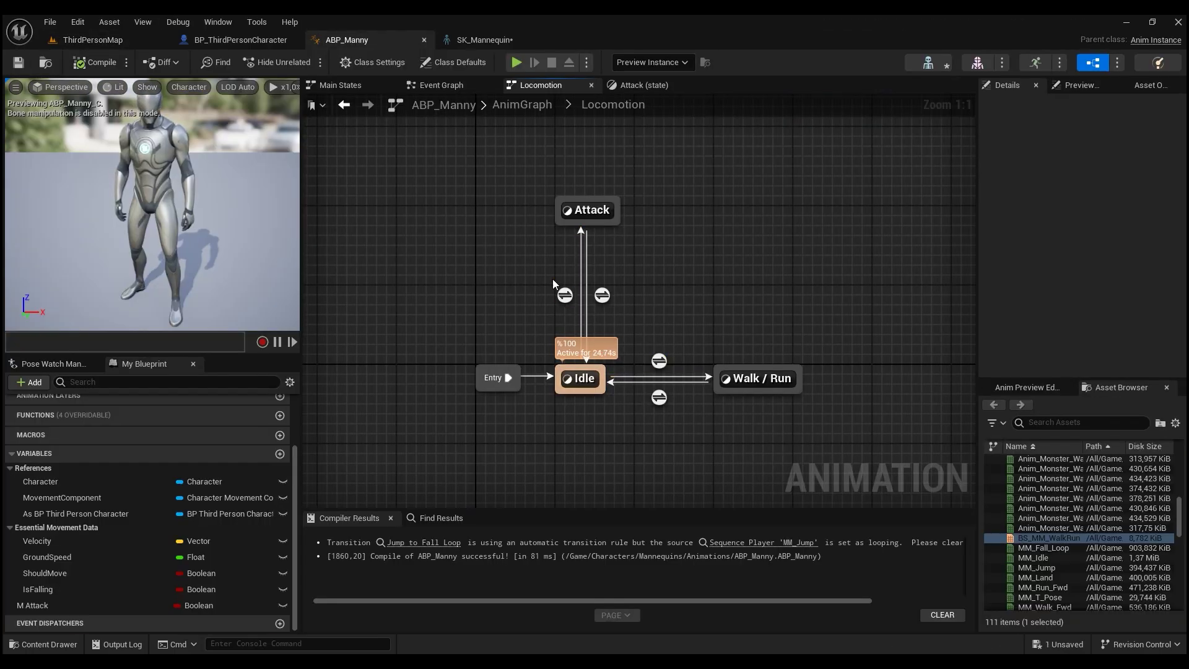
Play-test ThirdPersonMap, walking the character forward, then return to Locomotion.
{"action": "left_click", "coordinate": [93, 39]}
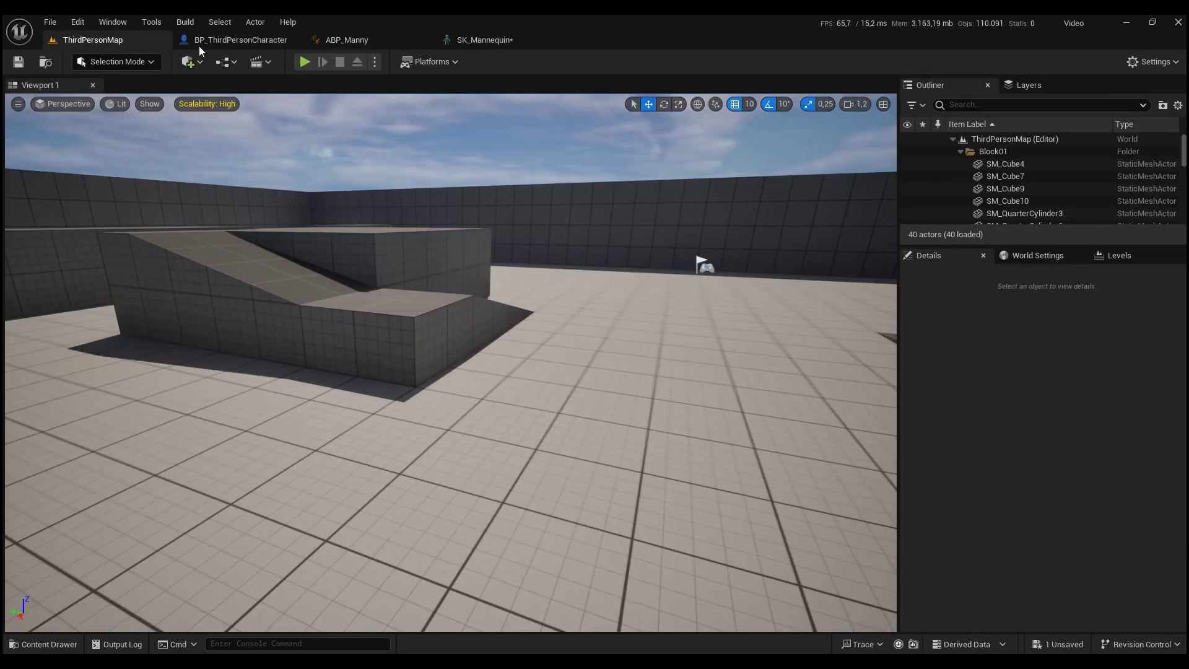
{"action": "left_click", "coordinate": [306, 61]}
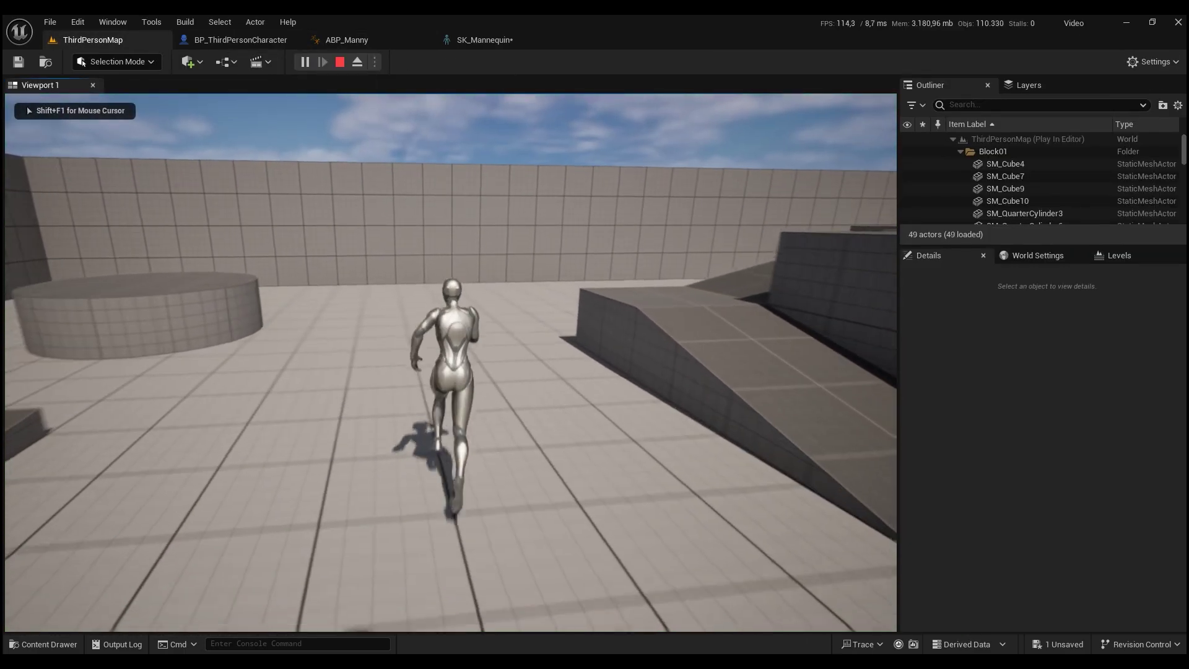
{"action": "key", "text": "w"}
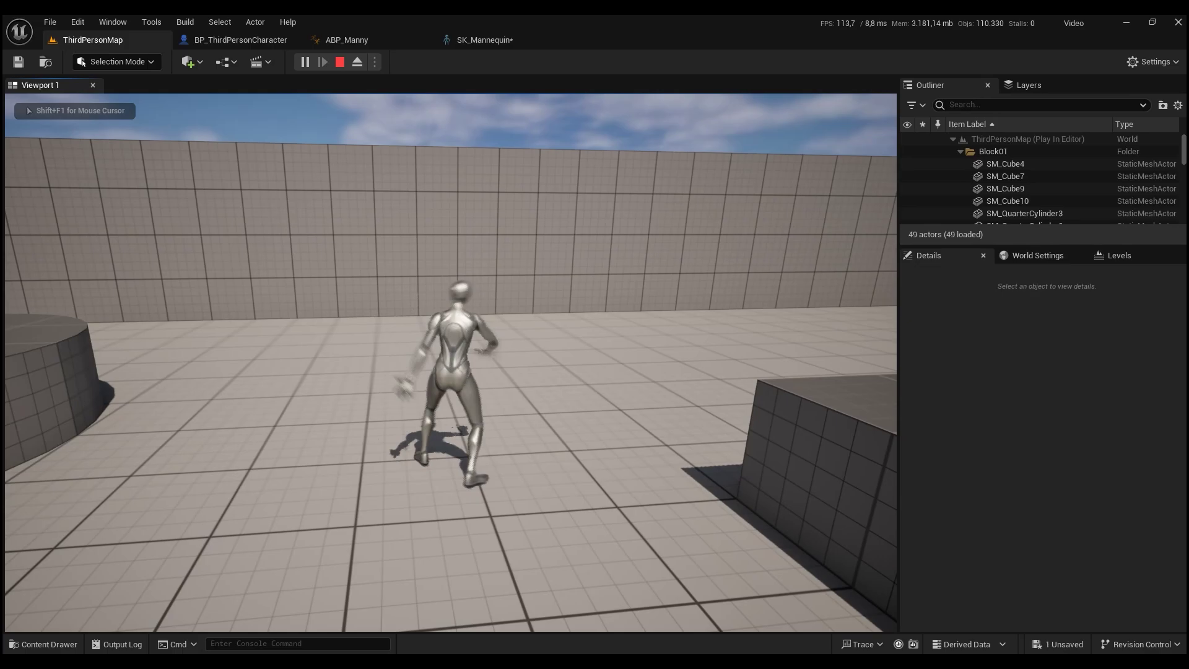
{"action": "left_click", "coordinate": [347, 40]}
Move the Attack state right and create a Walk / Run to Attack transition.
{"action": "left_click_drag", "start_coordinate": [580, 210], "coordinate": [760, 239]}
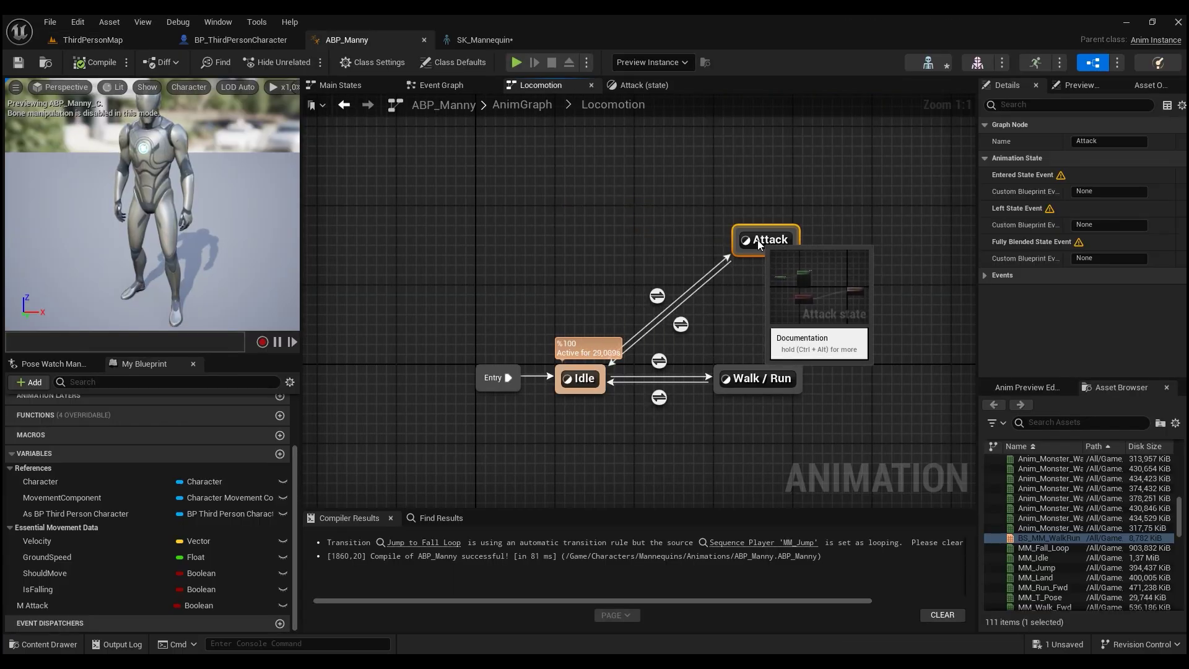
{"action": "mouse_move", "coordinate": [746, 367]}
{"action": "left_mouse_down"}
{"action": "mouse_move", "coordinate": [753, 251]}
{"action": "mouse_move", "coordinate": [778, 356]}
{"action": "left_mouse_up"}
{"action": "left_click", "coordinate": [742, 310]}
{"action": "double_click", "coordinate": [742, 310]}
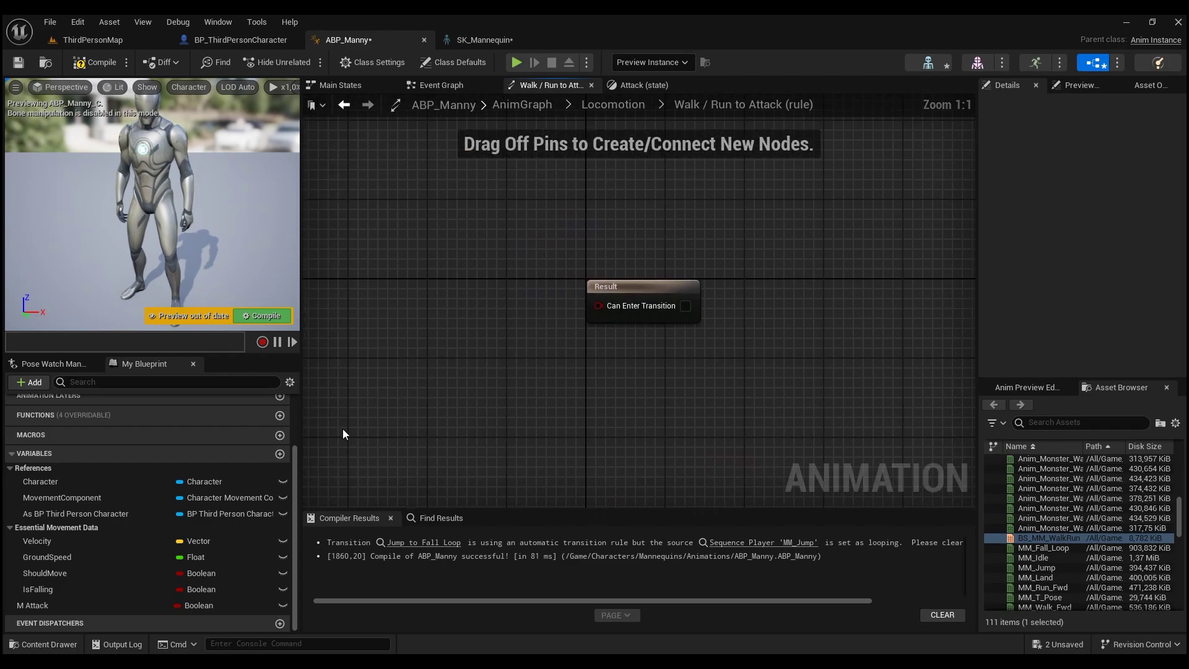
Make the transition rule NOT M Attack, then briefly test-play the level.
{"action": "mouse_move", "coordinate": [32, 605]}
{"action": "left_mouse_down"}
{"action": "mouse_move", "coordinate": [396, 315]}
{"action": "mouse_move", "coordinate": [482, 311]}
{"action": "left_mouse_up"}
{"action": "left_click", "coordinate": [443, 332]}
{"action": "type", "text": "not"}
{"action": "key", "text": "Return"}
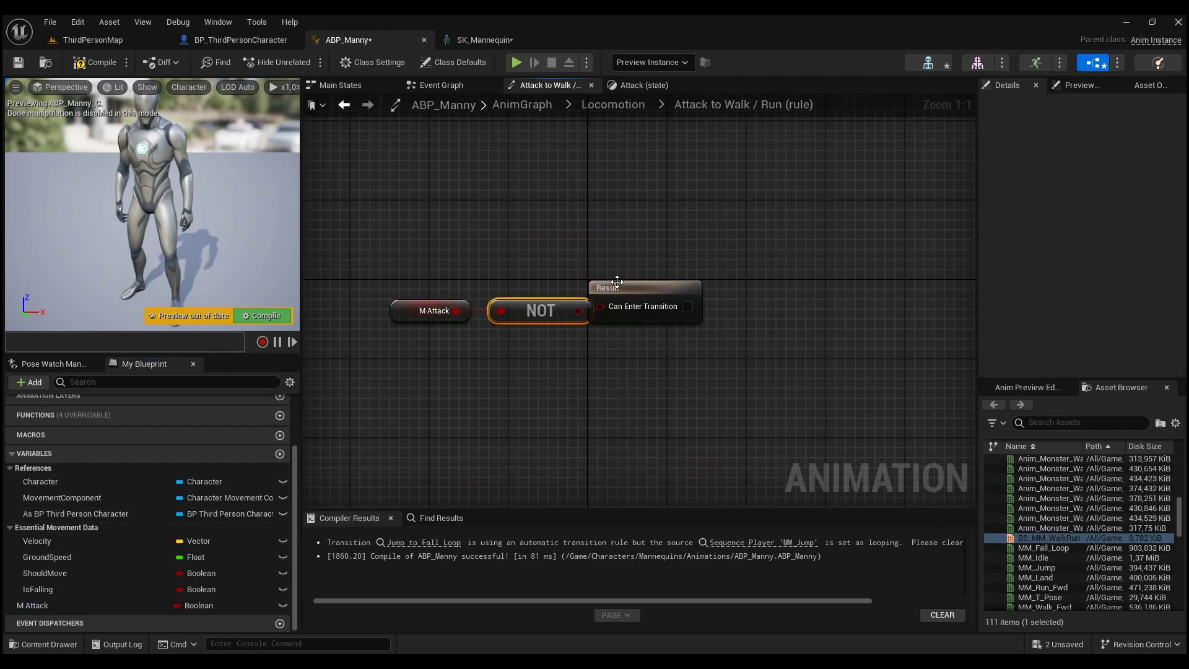
{"action": "key", "text": "alt+p"}
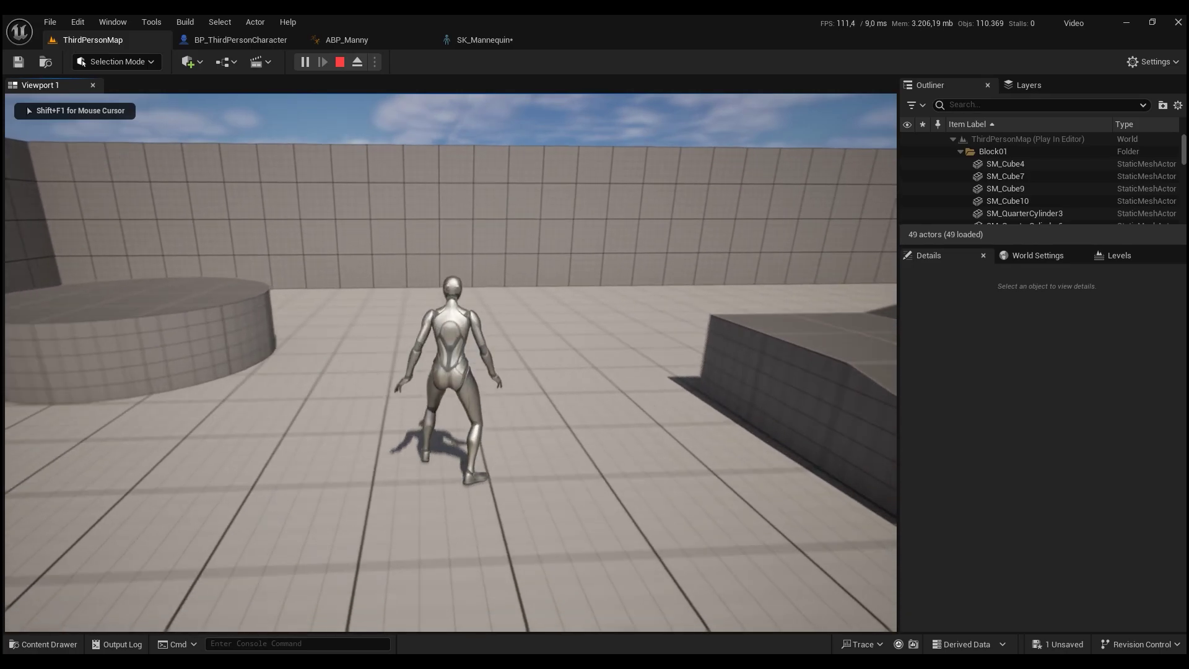
{"action": "key", "text": "Escape"}
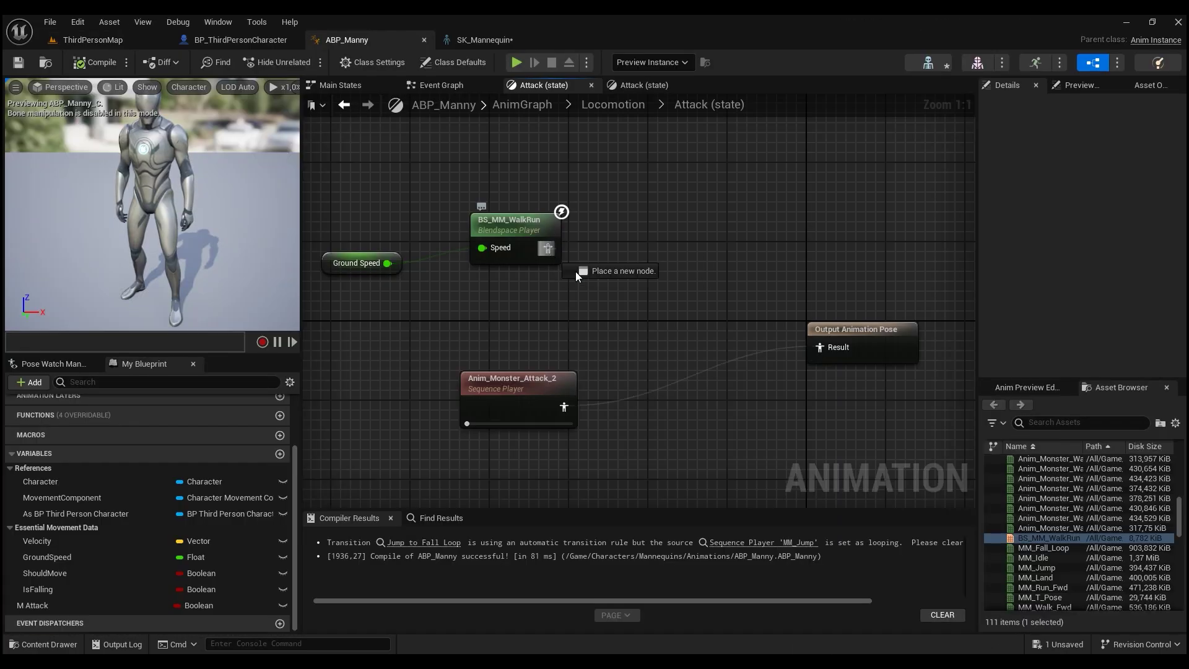
Add a Layered blend per bone off BS_MM_WalkRun filtered from spine_01, then play-test the level.
{"action": "left_click_drag", "start_coordinate": [576, 275], "coordinate": [661, 331]}
{"action": "type", "text": "layered"}
{"action": "key", "text": "Return"}
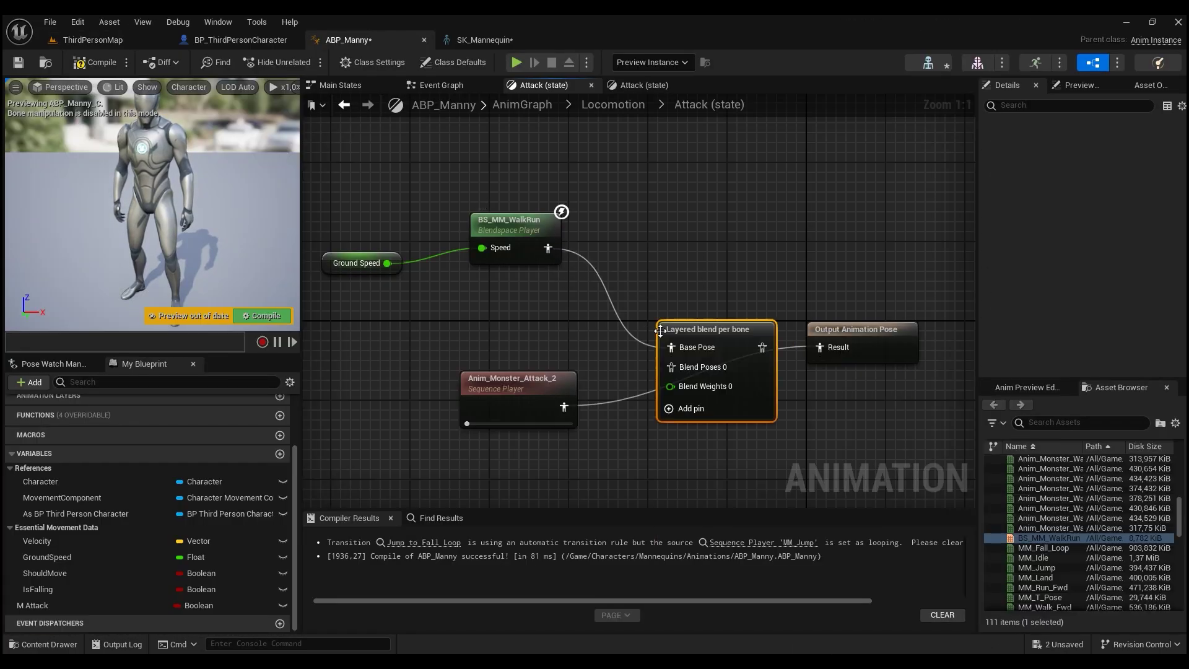
{"action": "left_click", "coordinate": [660, 331]}
{"action": "left_click", "coordinate": [1099, 294]}
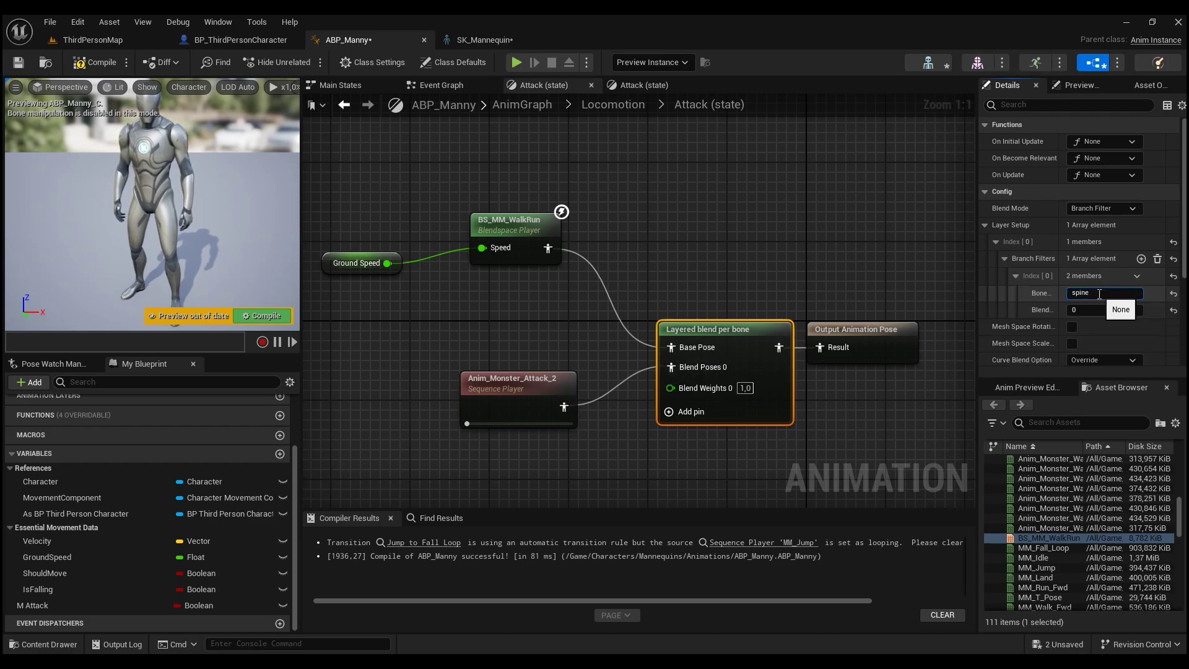
{"action": "left_click", "coordinate": [929, 65]}
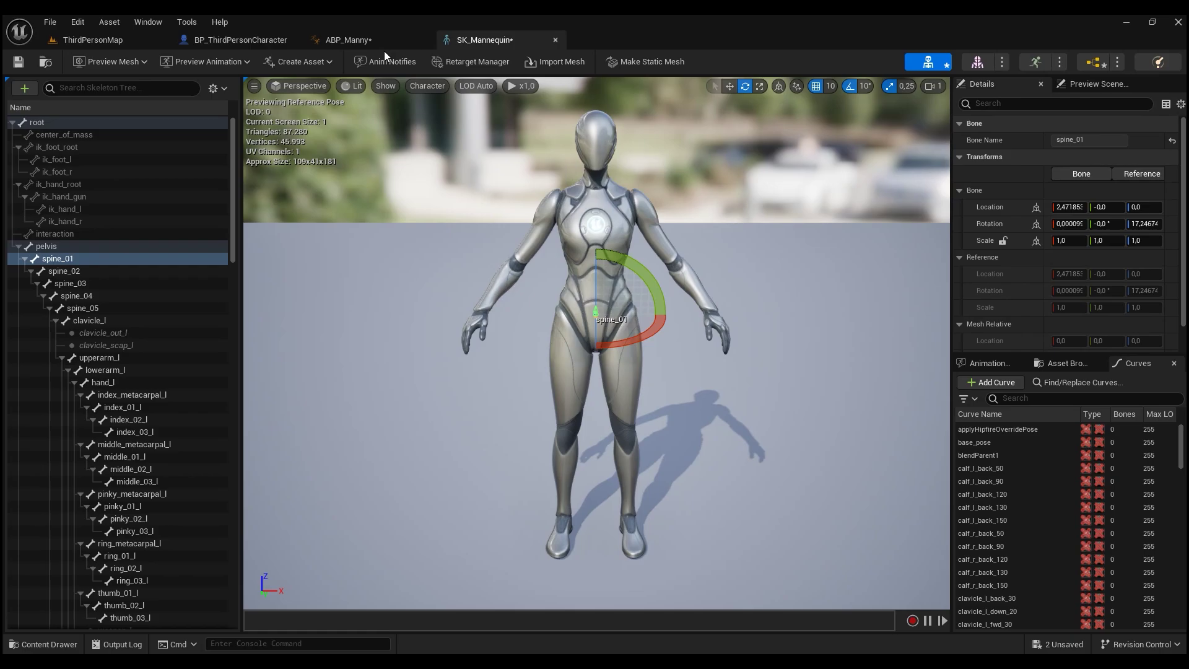
{"action": "left_click", "coordinate": [349, 39]}
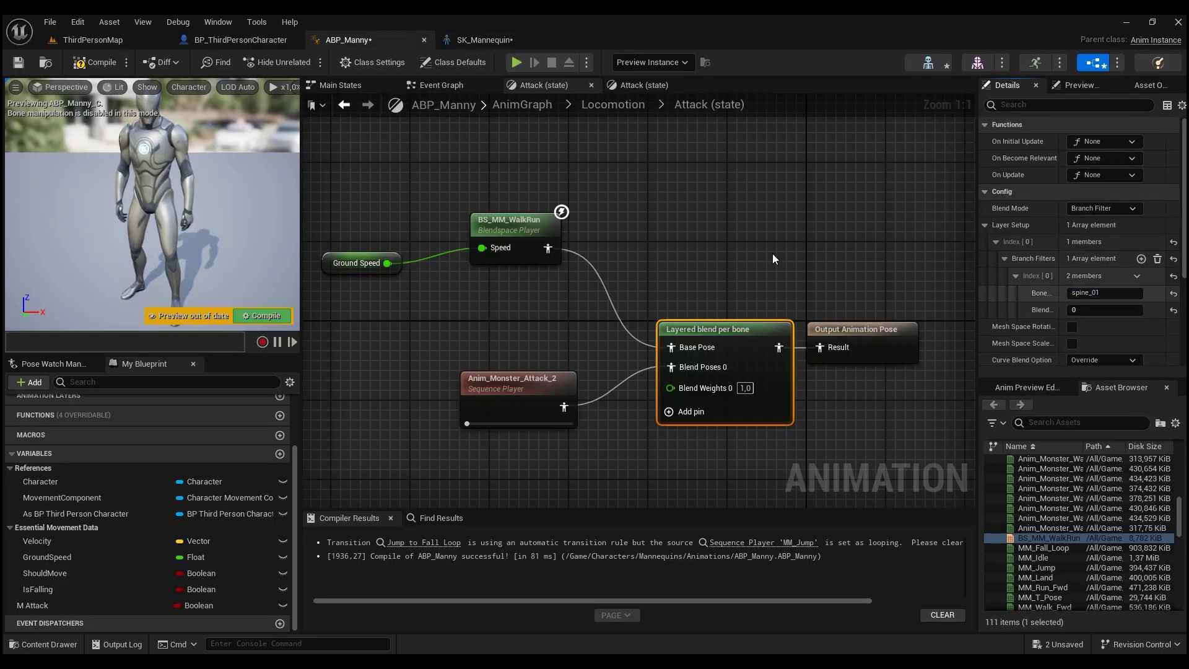
{"action": "left_click", "coordinate": [87, 40]}
{"action": "left_click", "coordinate": [303, 61]}
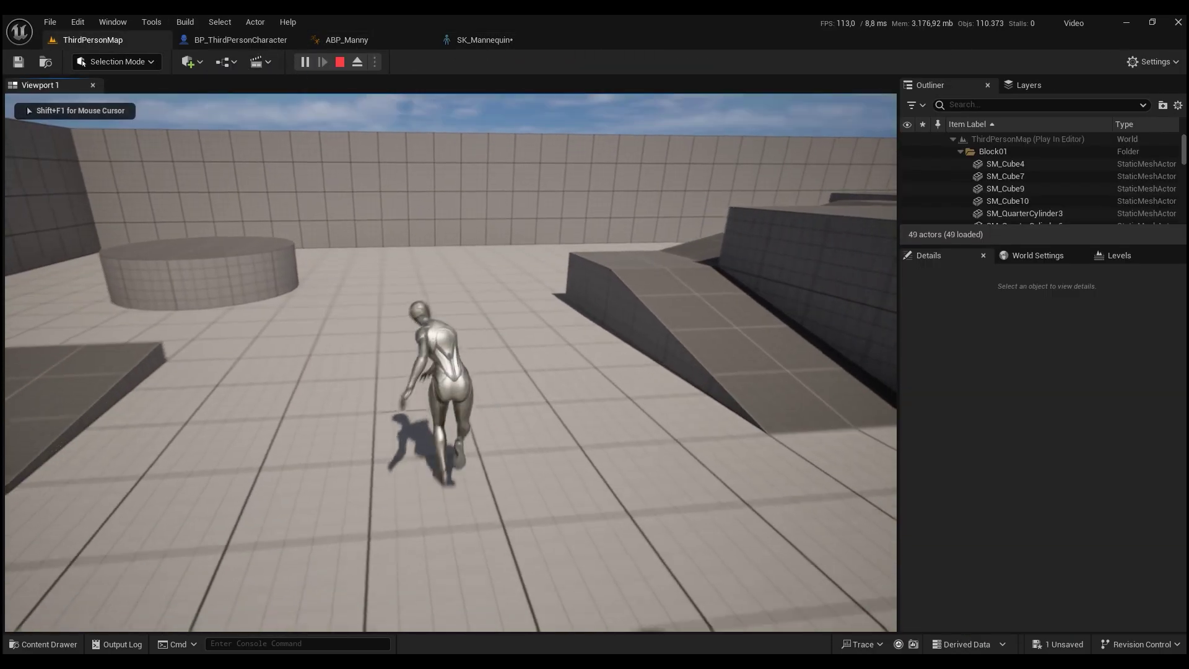
{"action": "key", "text": "w"}
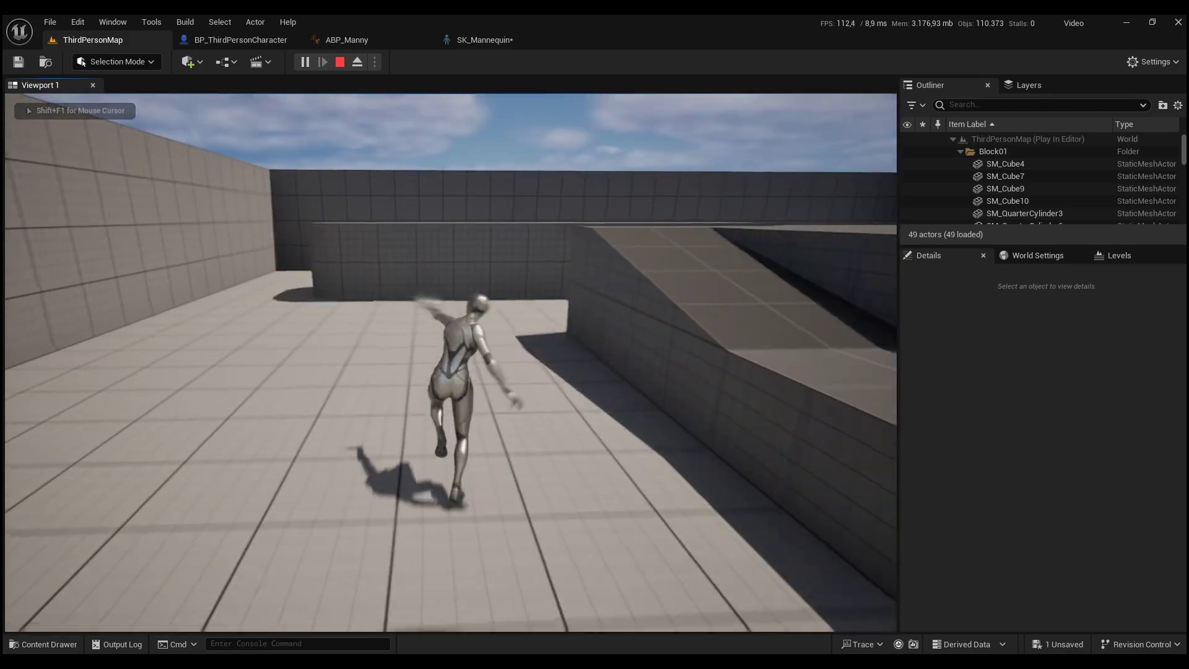
{"action": "key", "text": "w"}
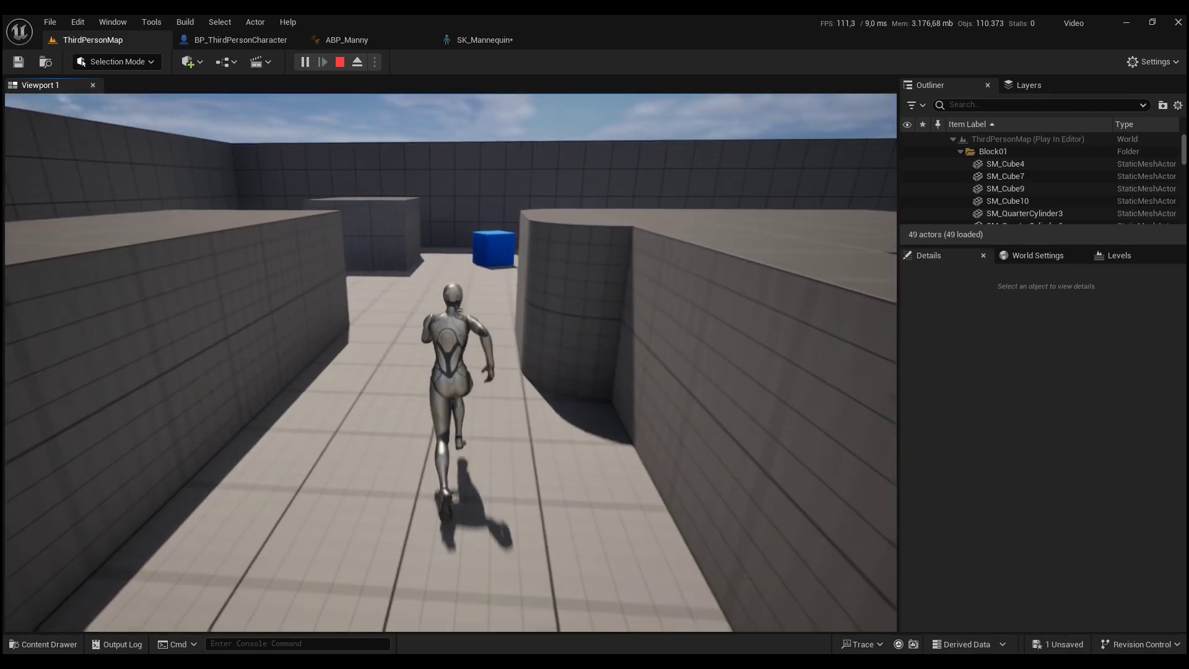
{"action": "key", "text": "w"}
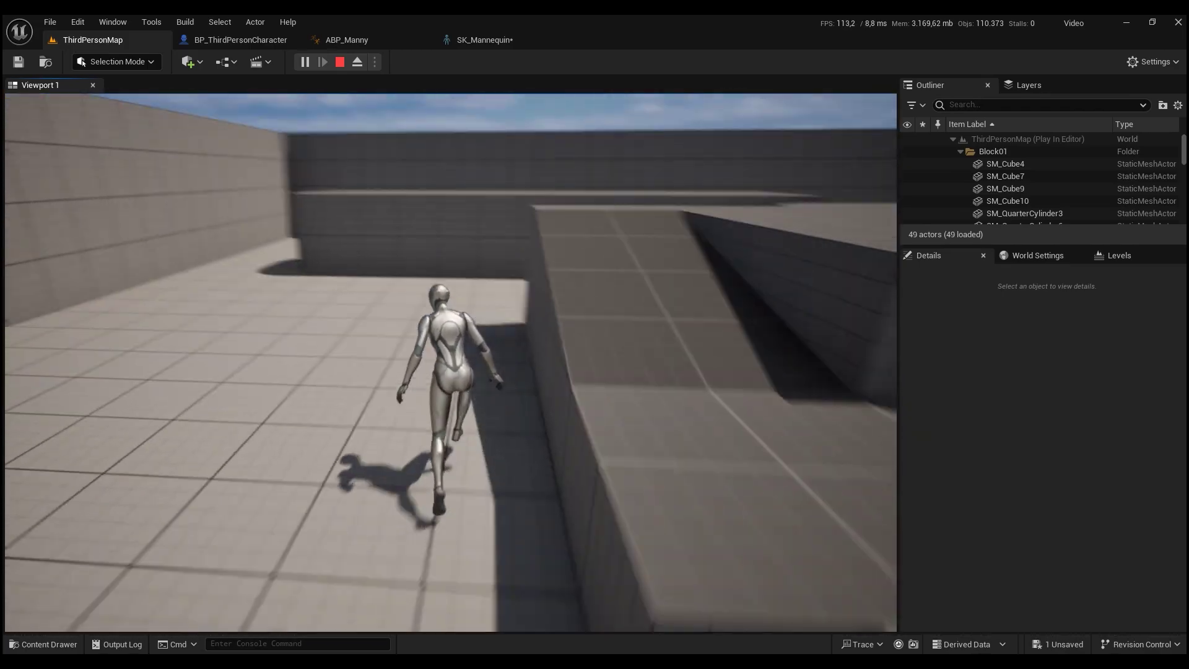
{"action": "key", "text": "w"}
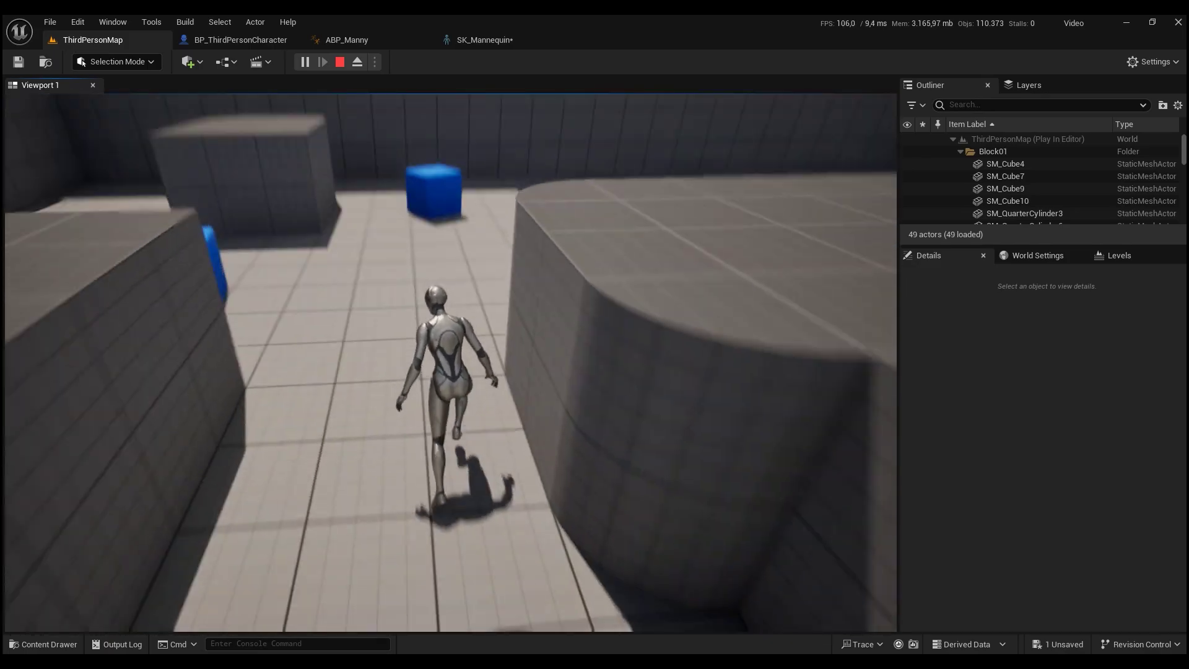
{"action": "key", "text": "w"}
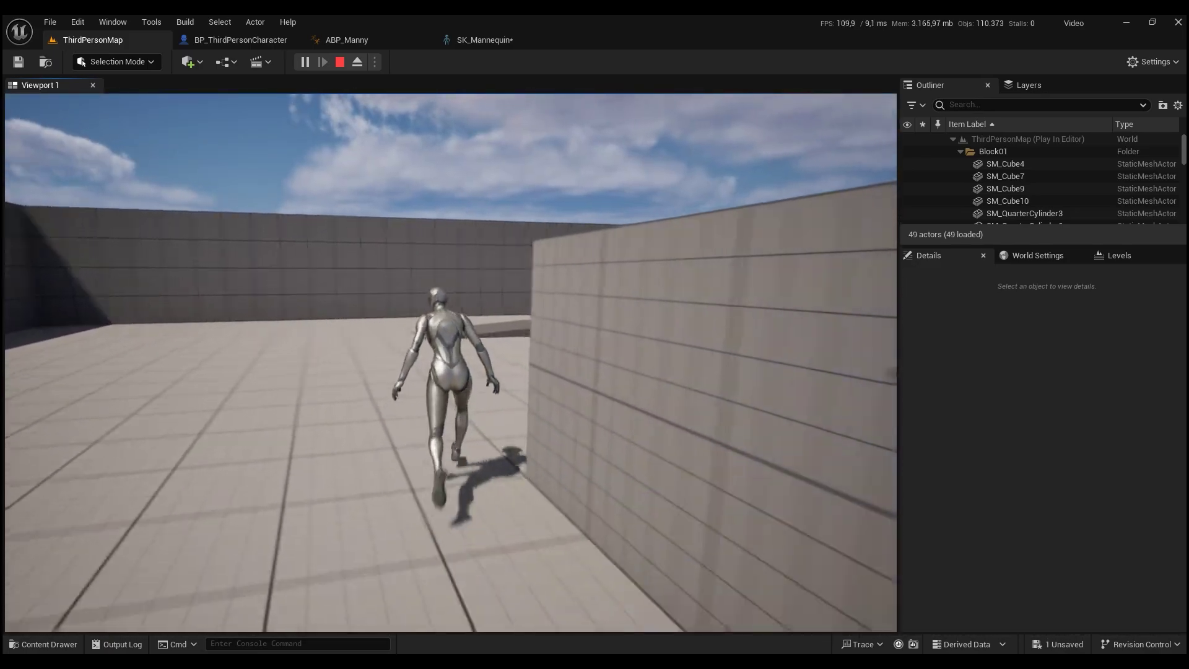
{"action": "key", "text": "w"}
{"action": "key", "text": "space"}
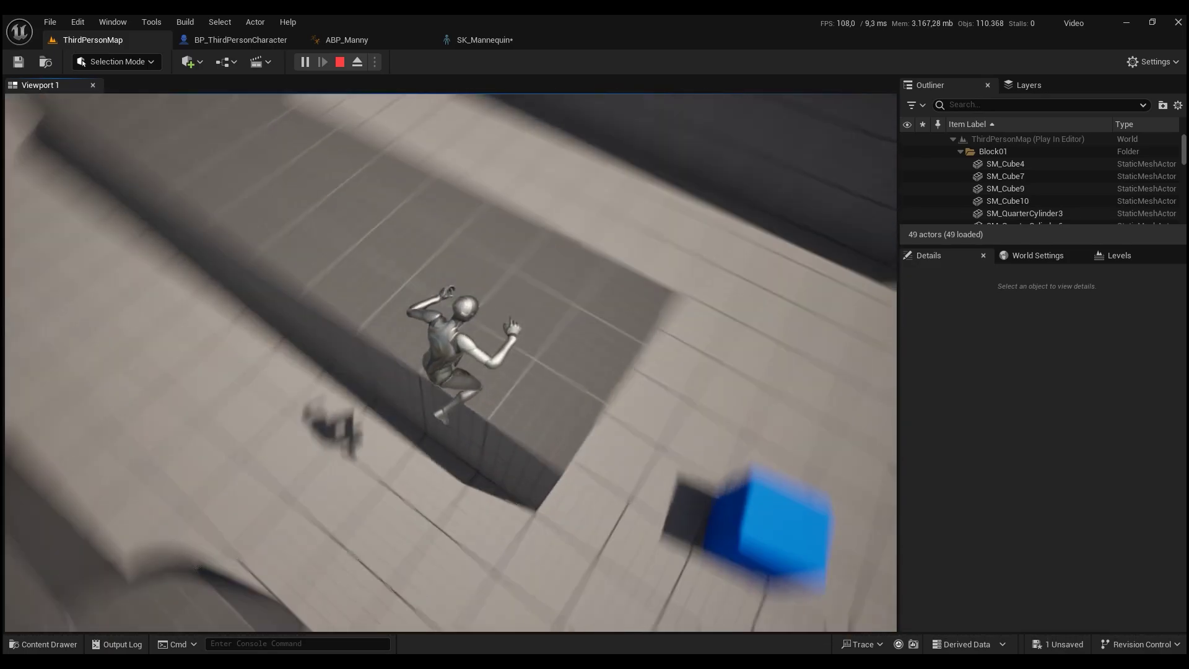
{"action": "key", "text": "w"}
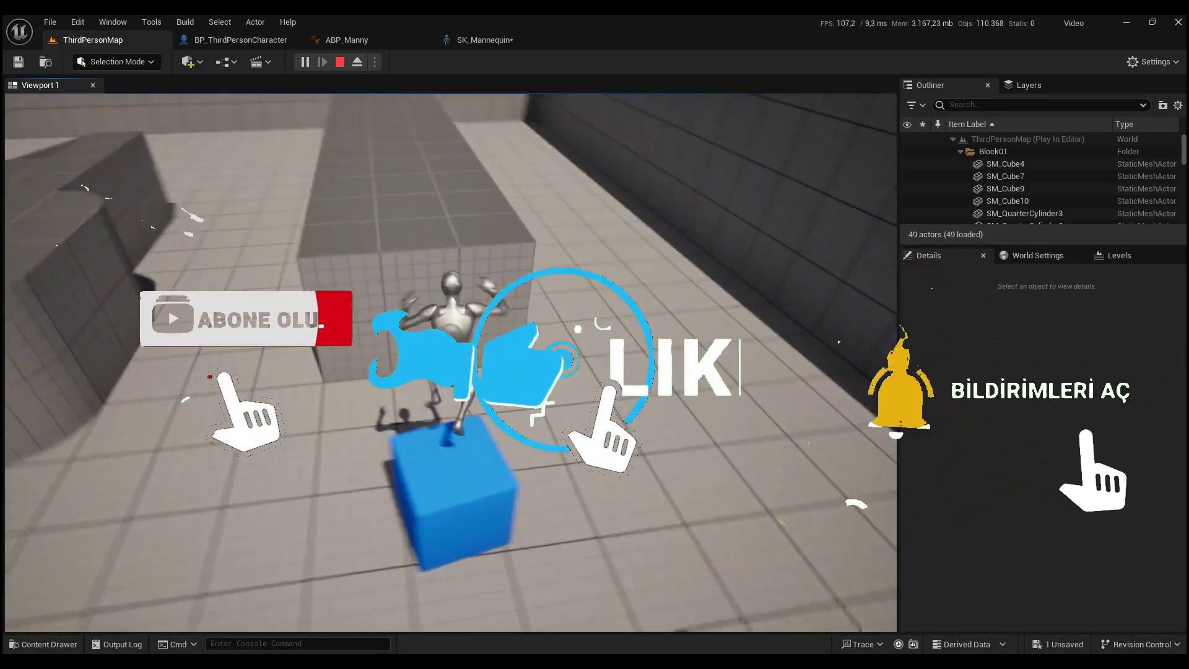
{"action": "key", "text": "space"}
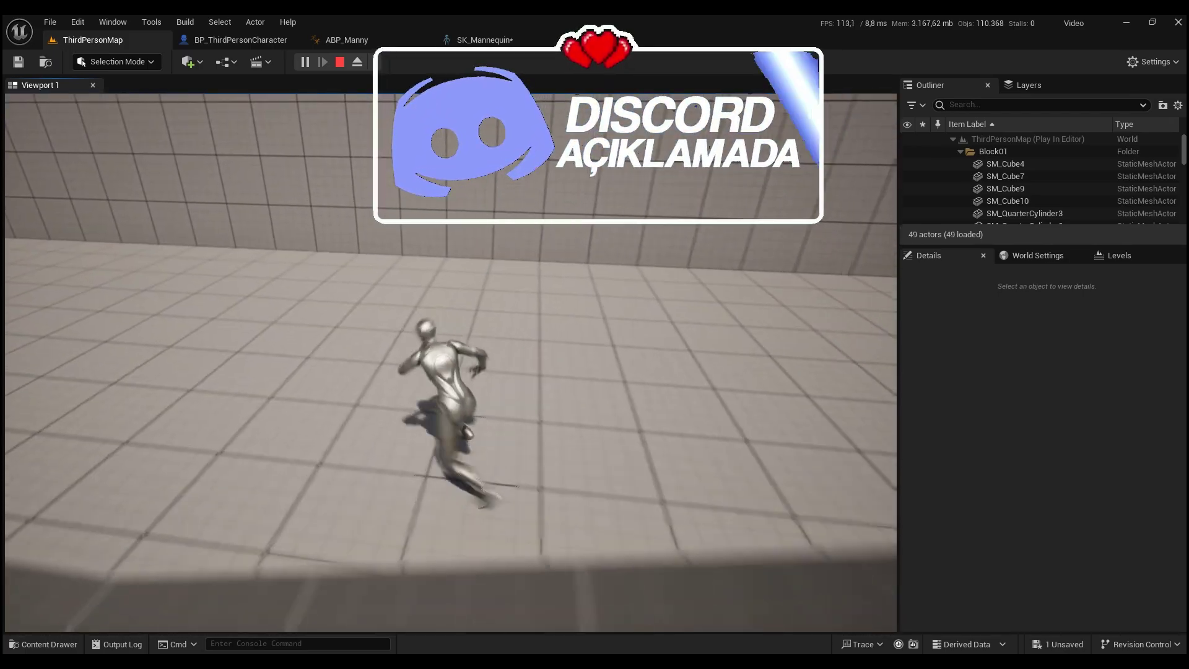
{"action": "key", "text": "space"}
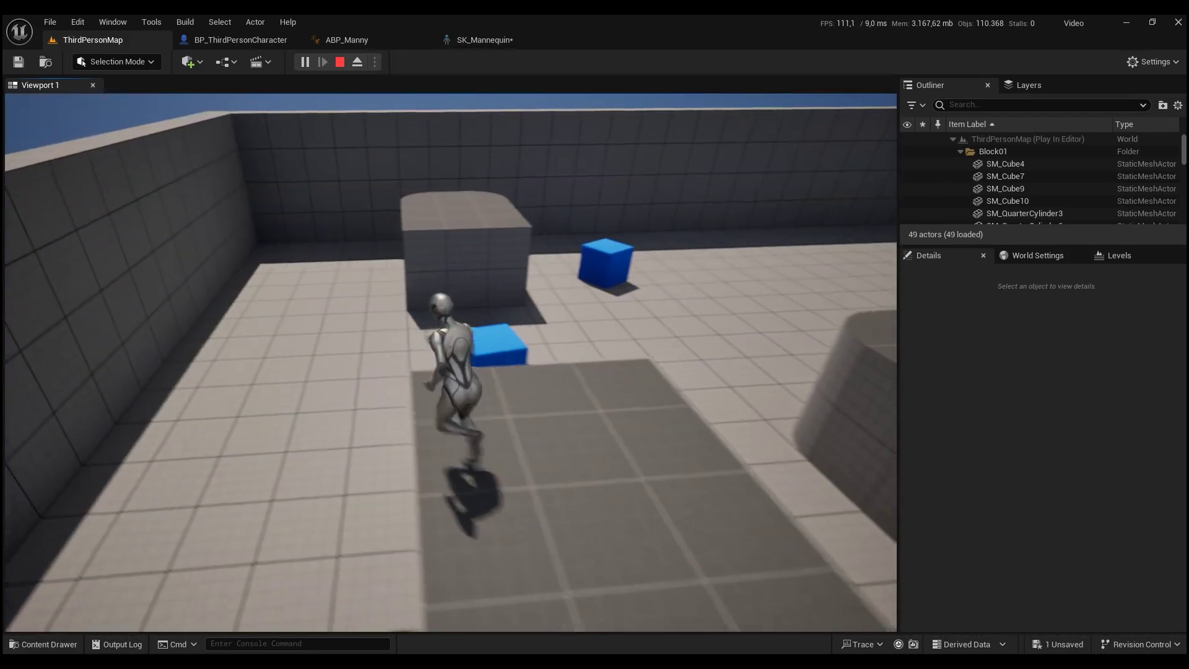